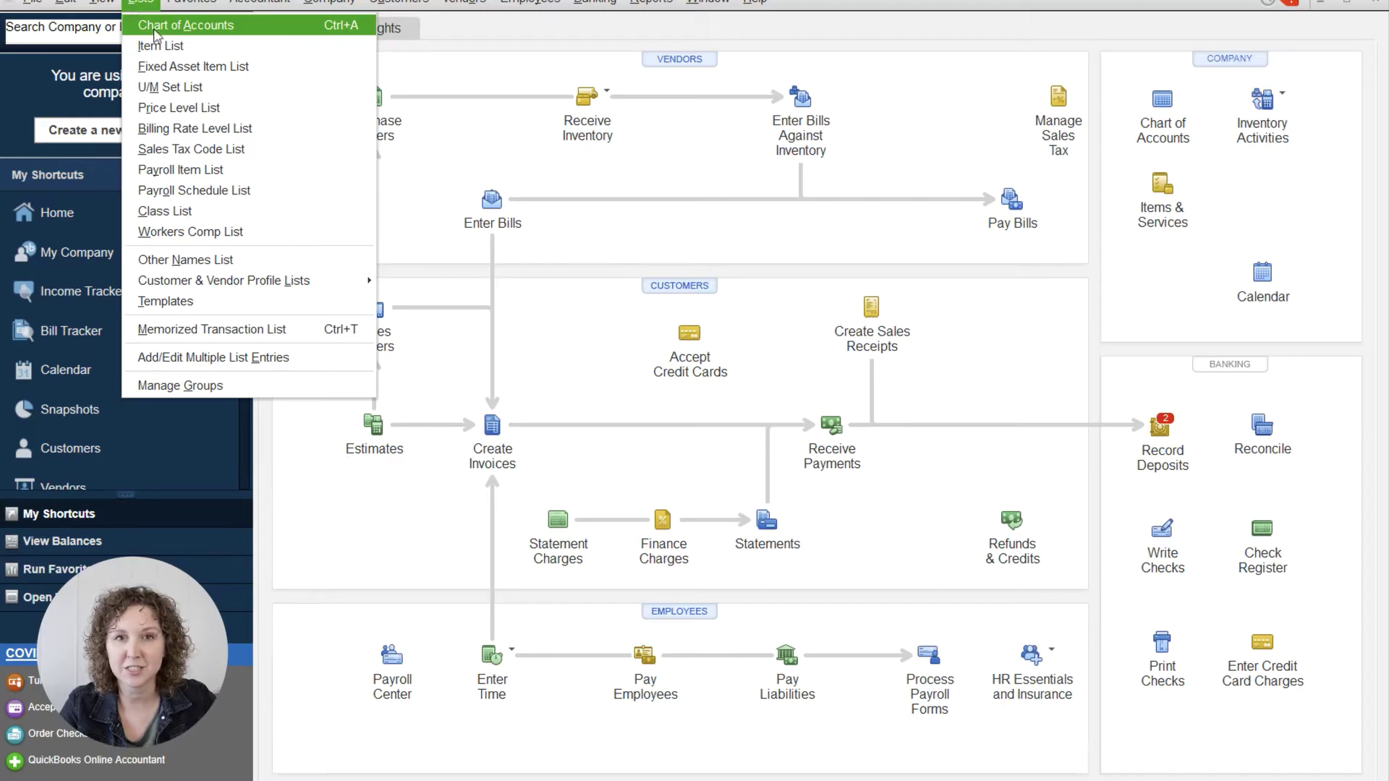
# - Open the chart of accounts
pyautogui.click(155, 31)
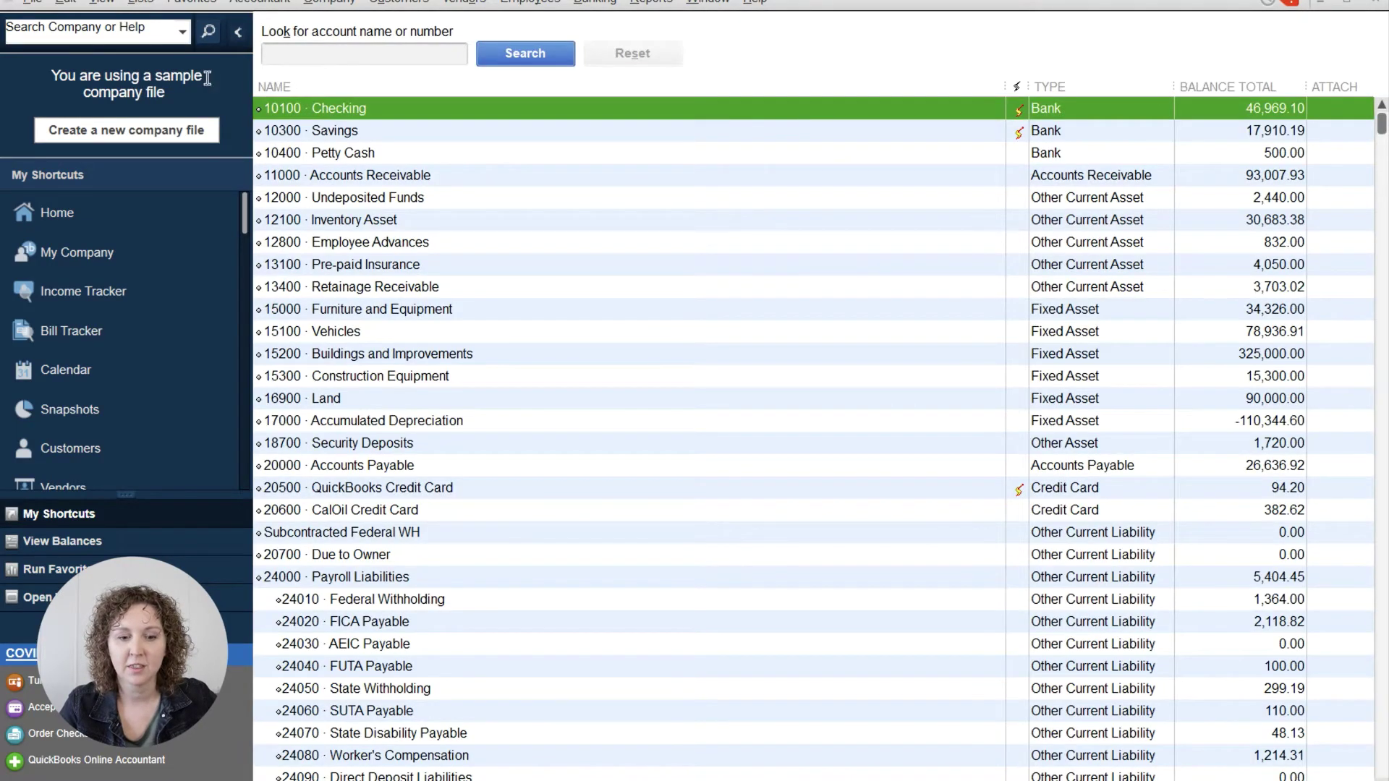
pyautogui.click(289, 780)
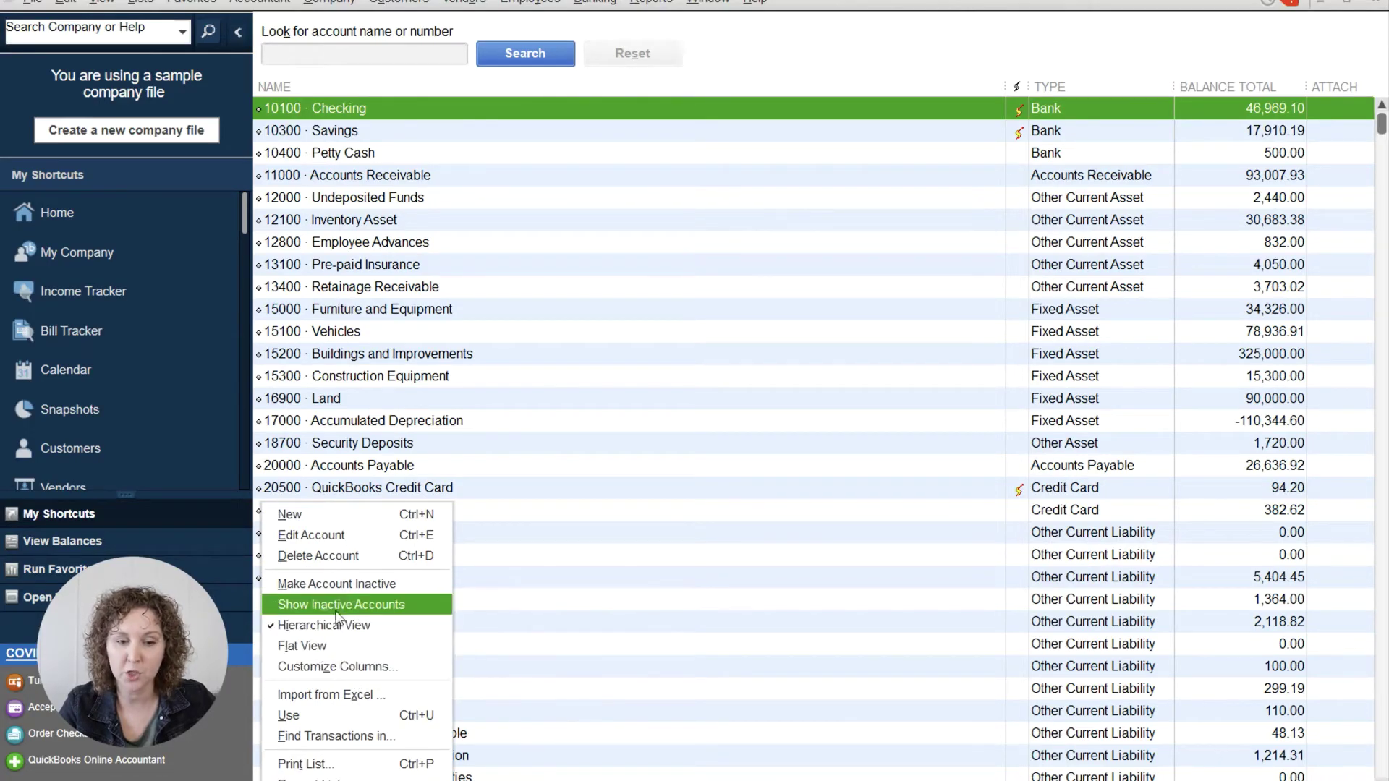
pyautogui.click(346, 521)
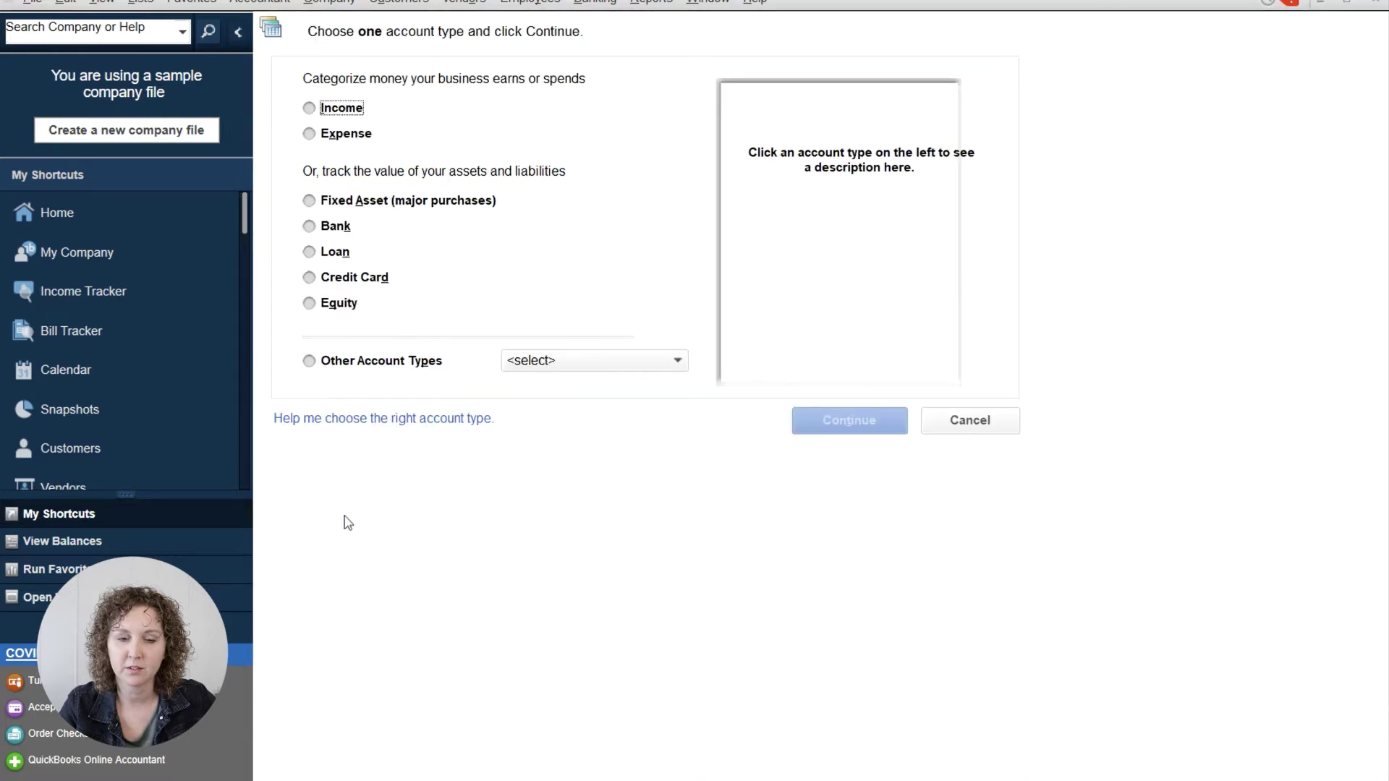
pyautogui.click(384, 205)
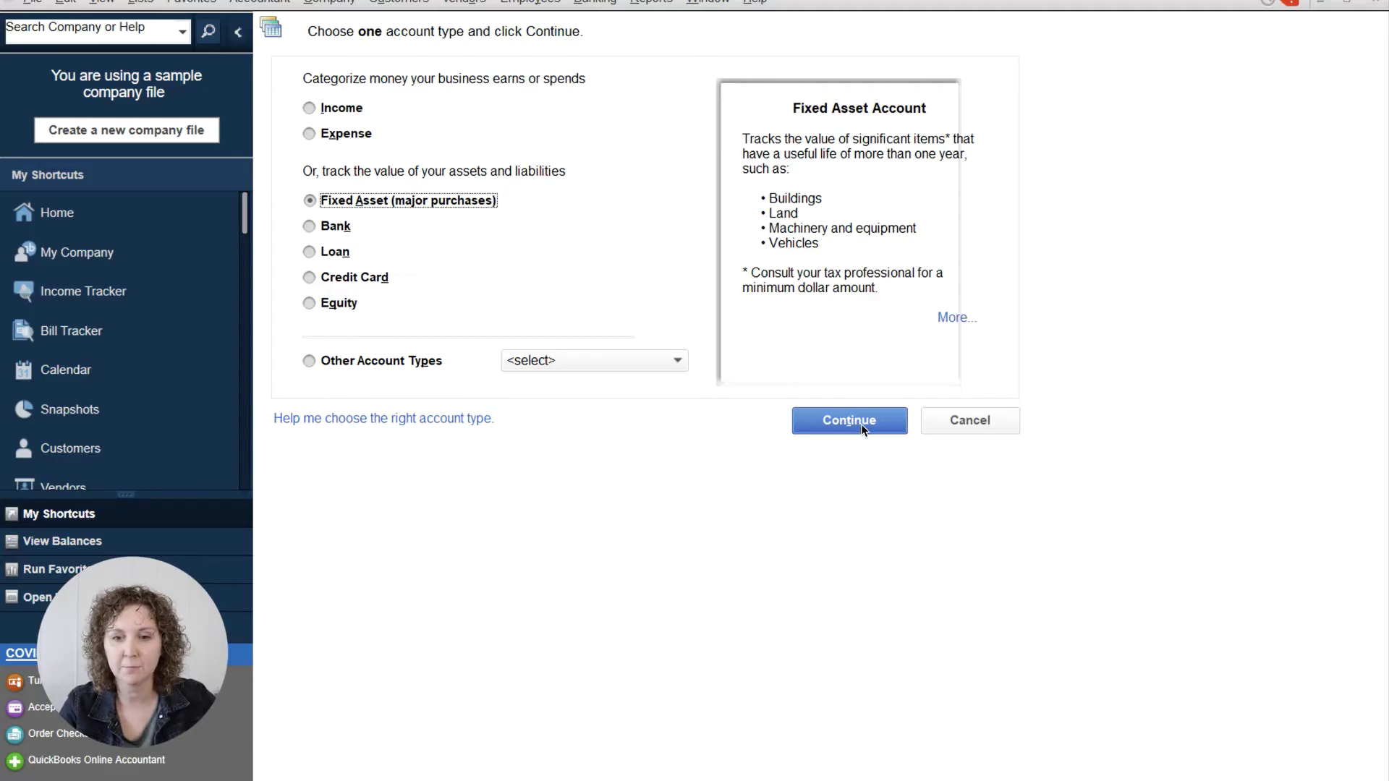
pyautogui.click(948, 419)
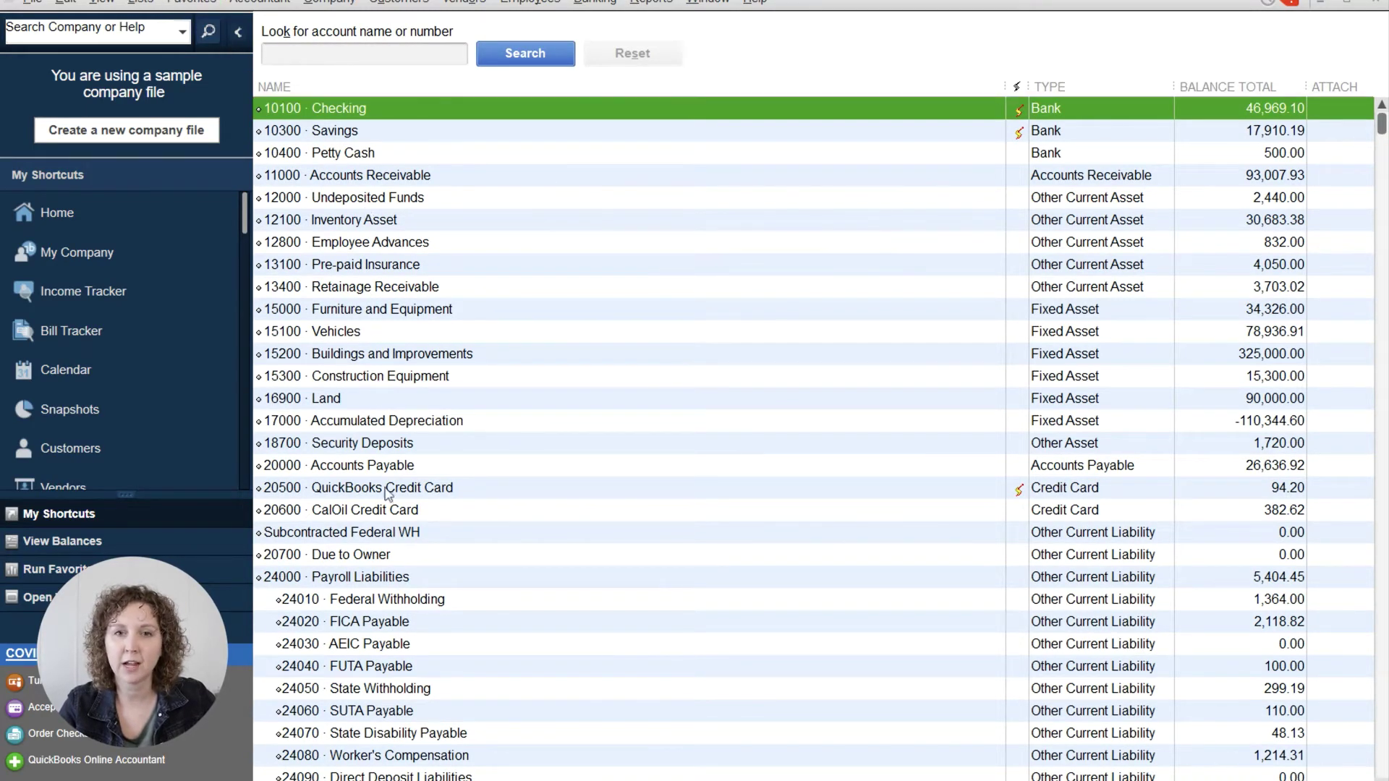
# - Review the fixed asset accounts in the chart of accounts, from Vehicles through Accumulated Depreciation
pyautogui.click(140, 2)
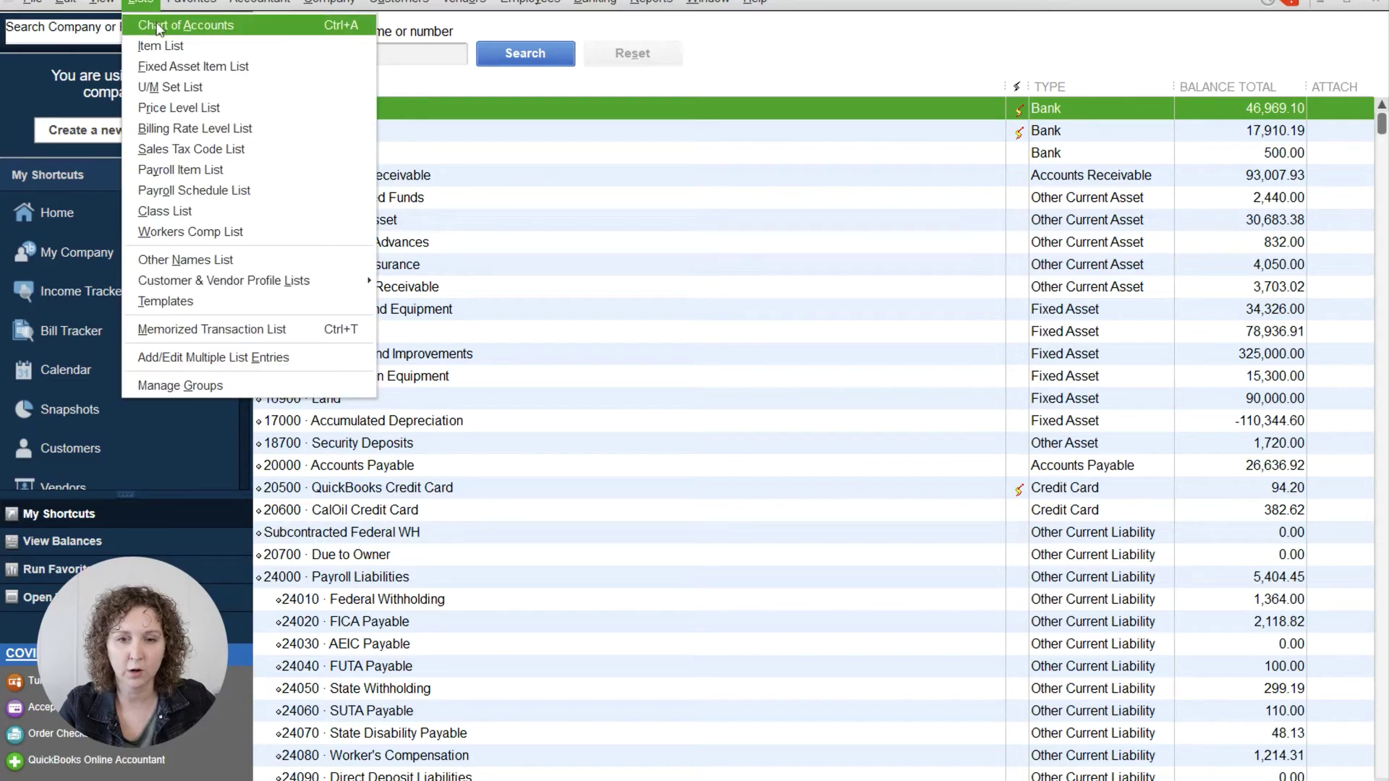
pyautogui.click(554, 359)
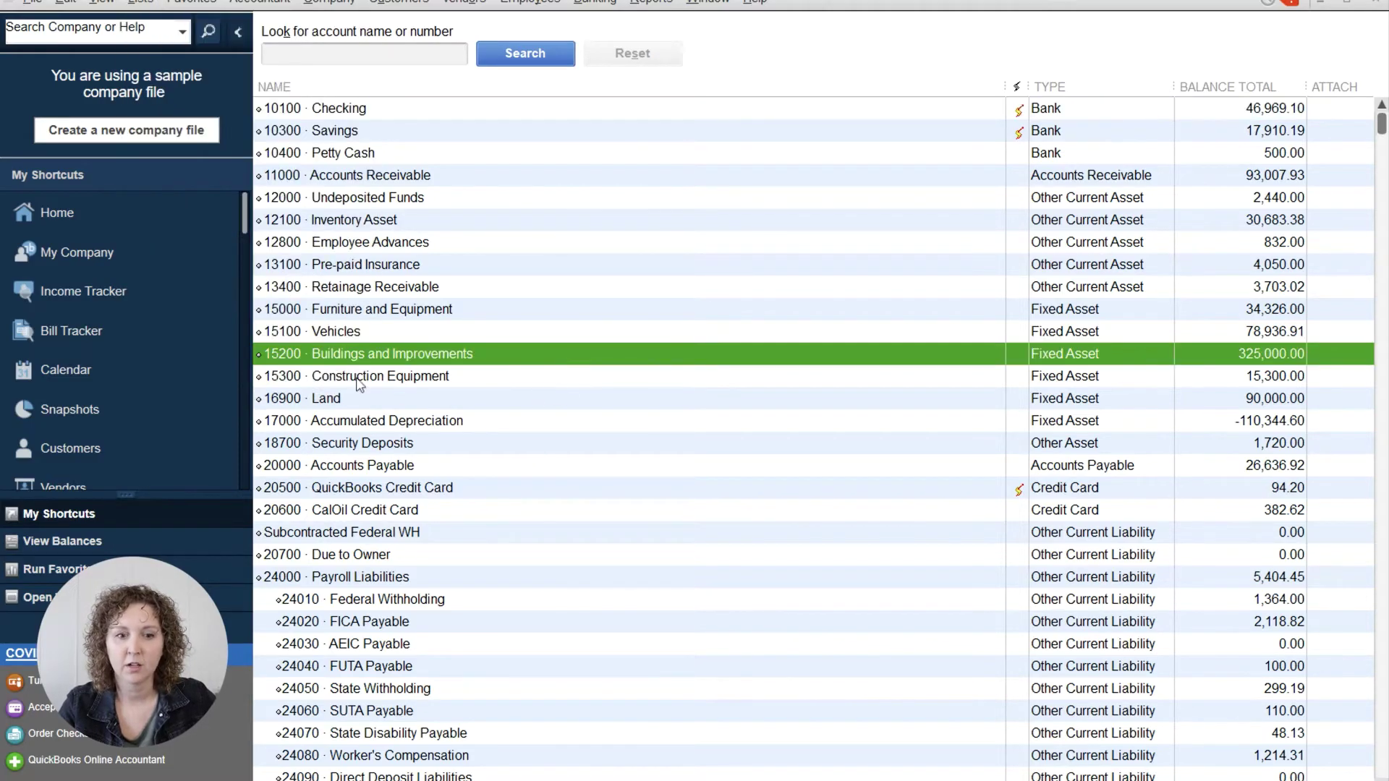
pyautogui.click(340, 338)
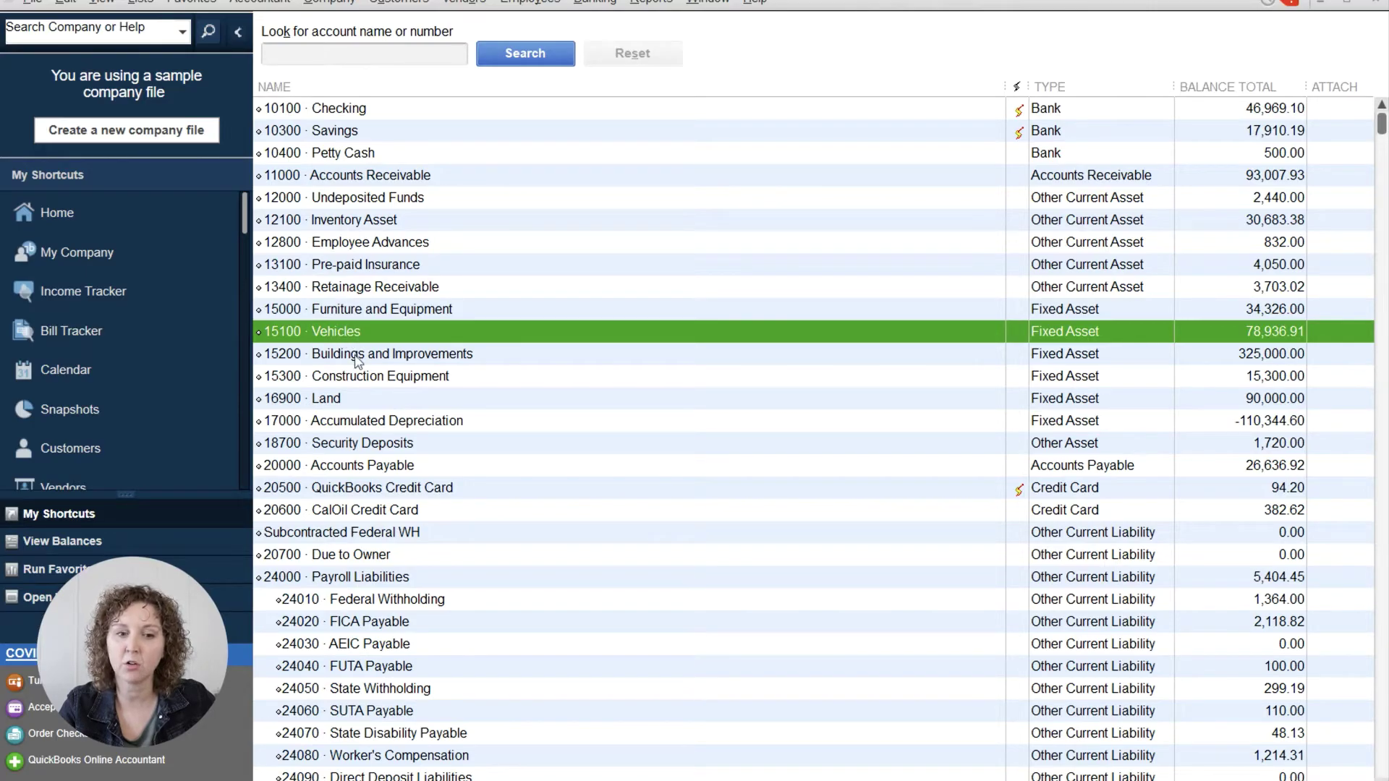
pyautogui.click(358, 361)
pyautogui.click(385, 380)
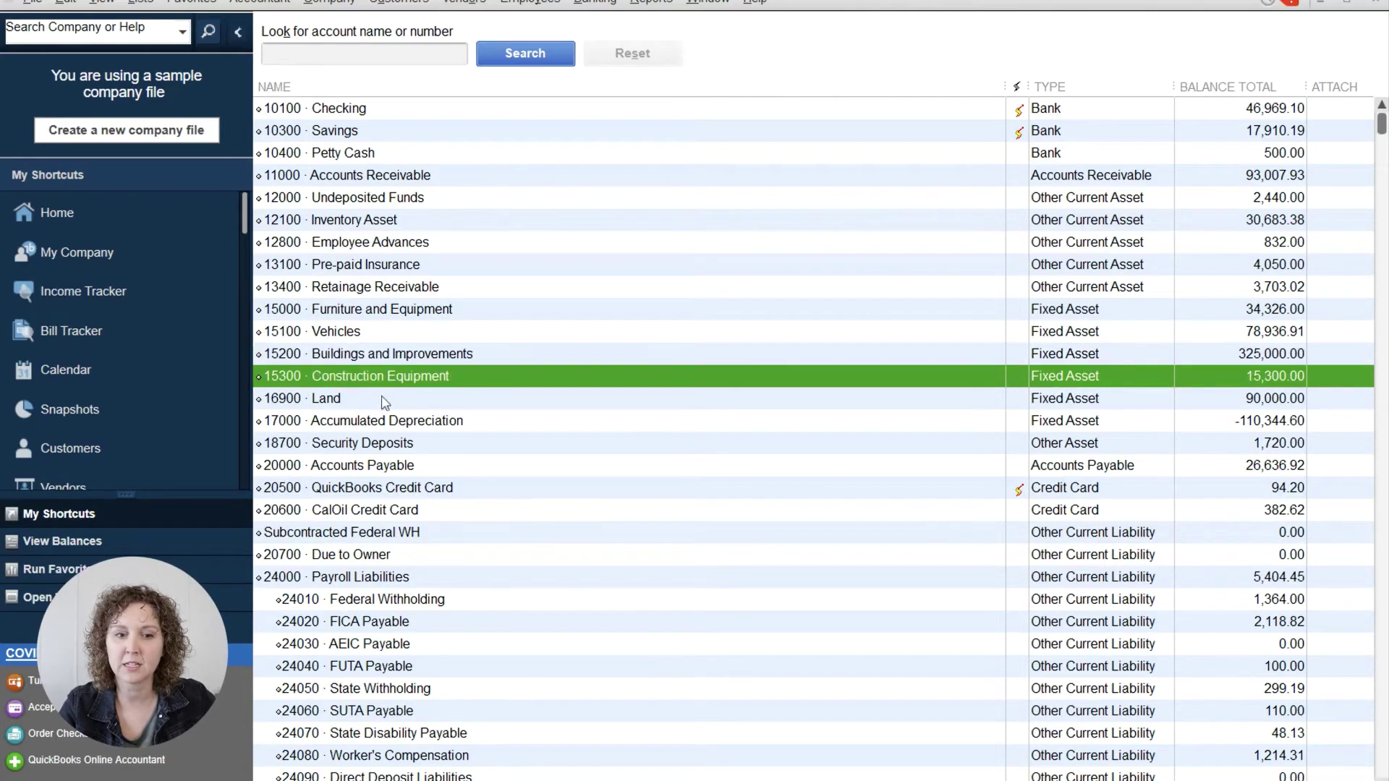
pyautogui.click(383, 402)
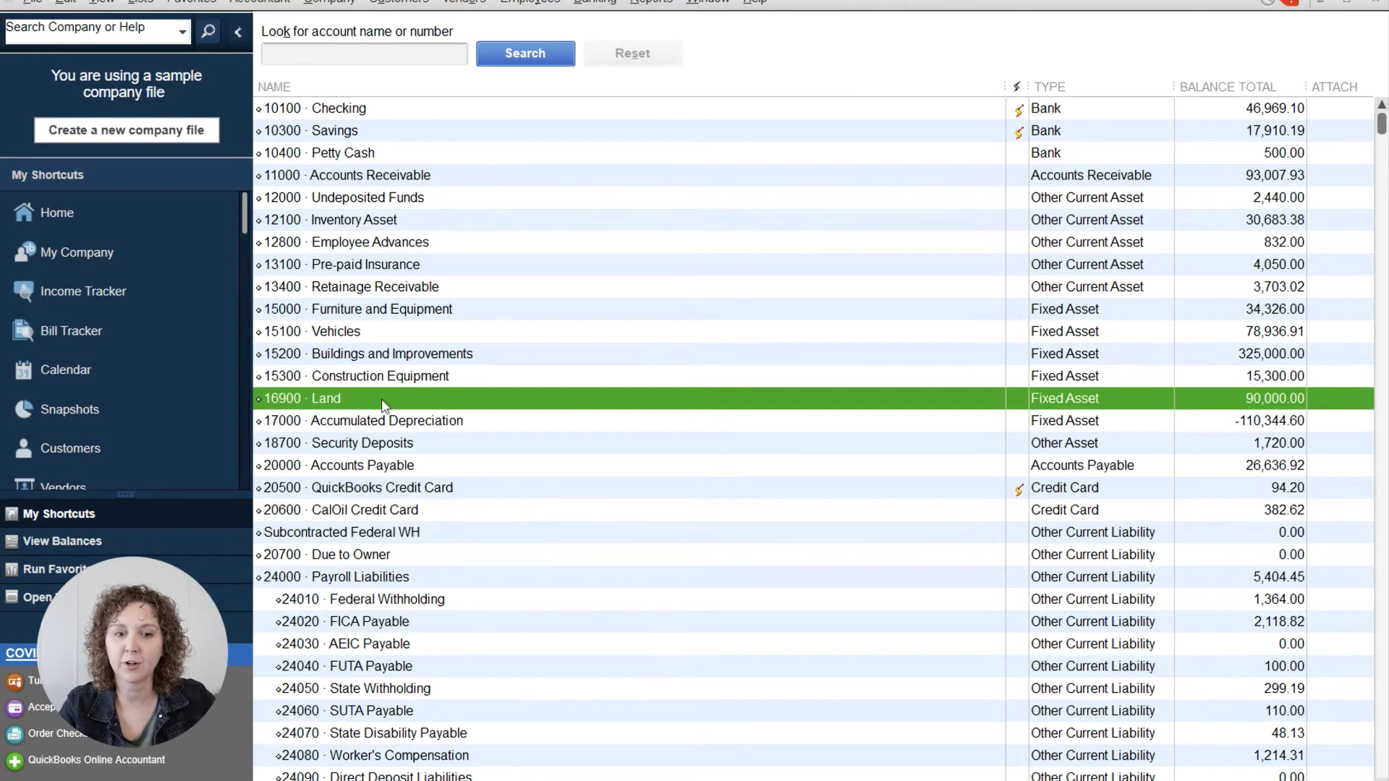
pyautogui.click(314, 425)
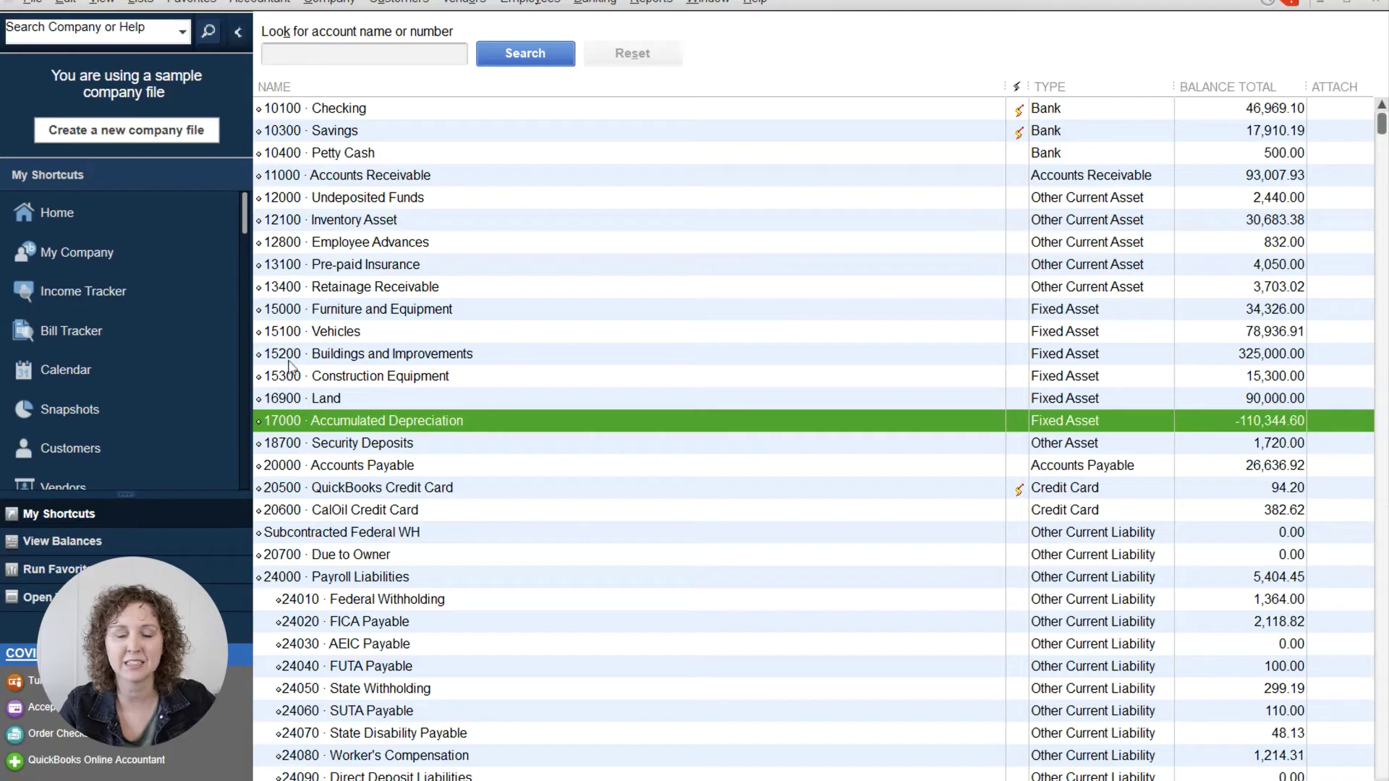
# - Start creating a new account of the Fixed Asset type
pyautogui.click(284, 780)
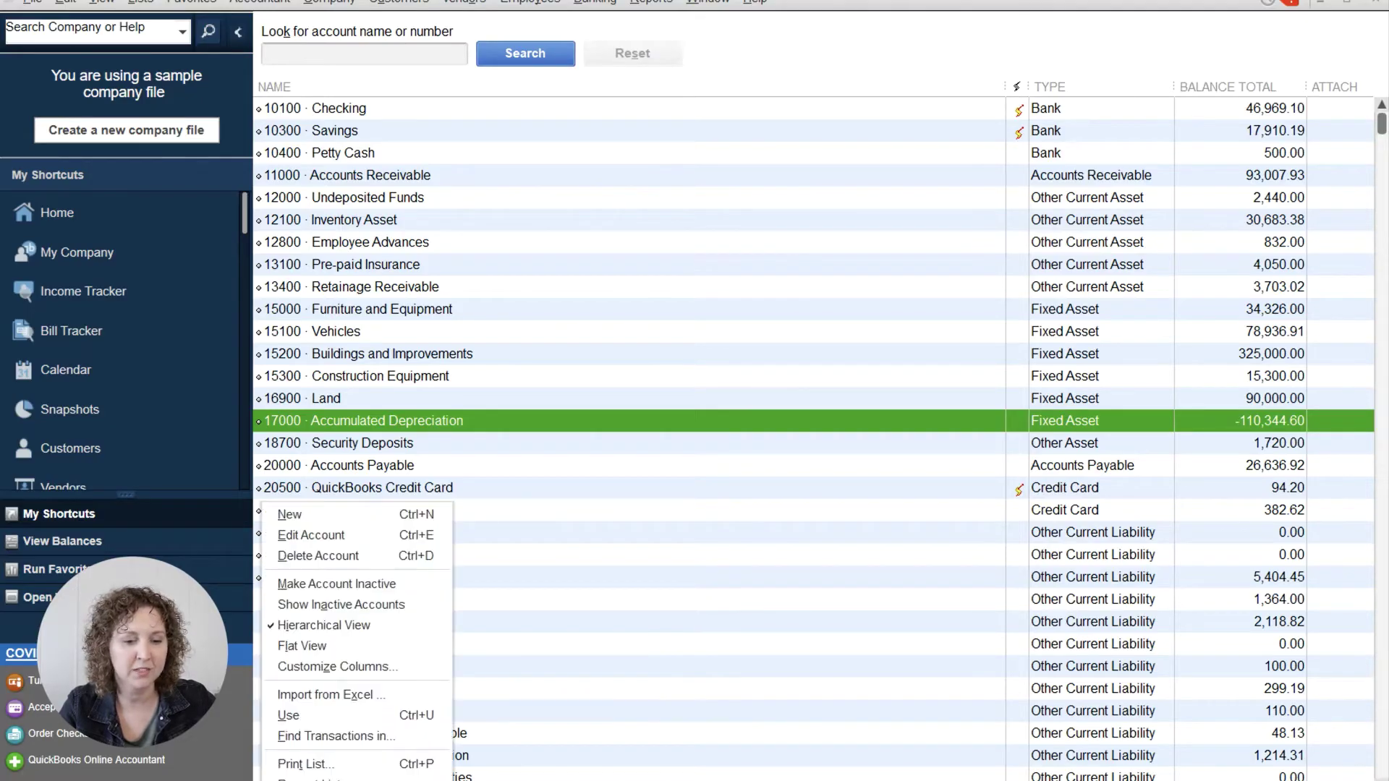
pyautogui.click(316, 518)
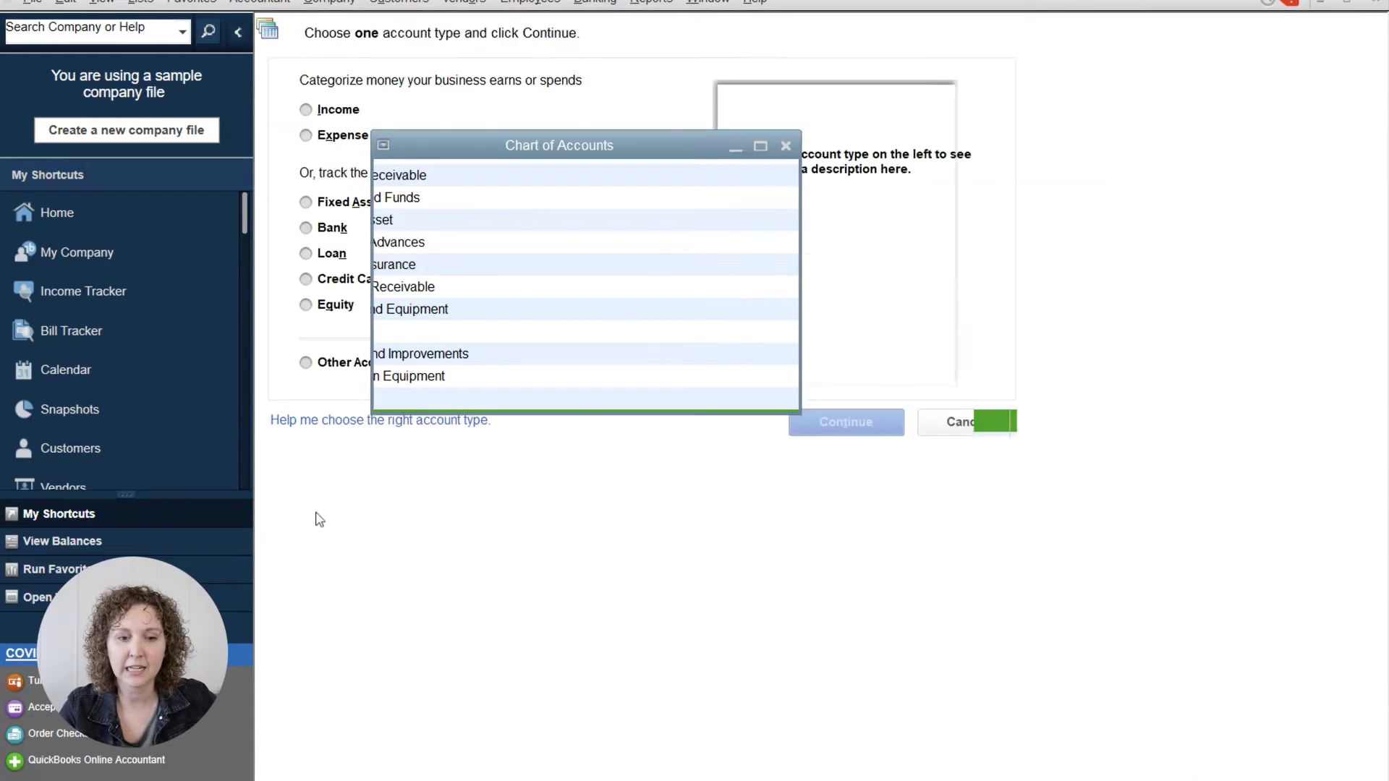
pyautogui.click(314, 202)
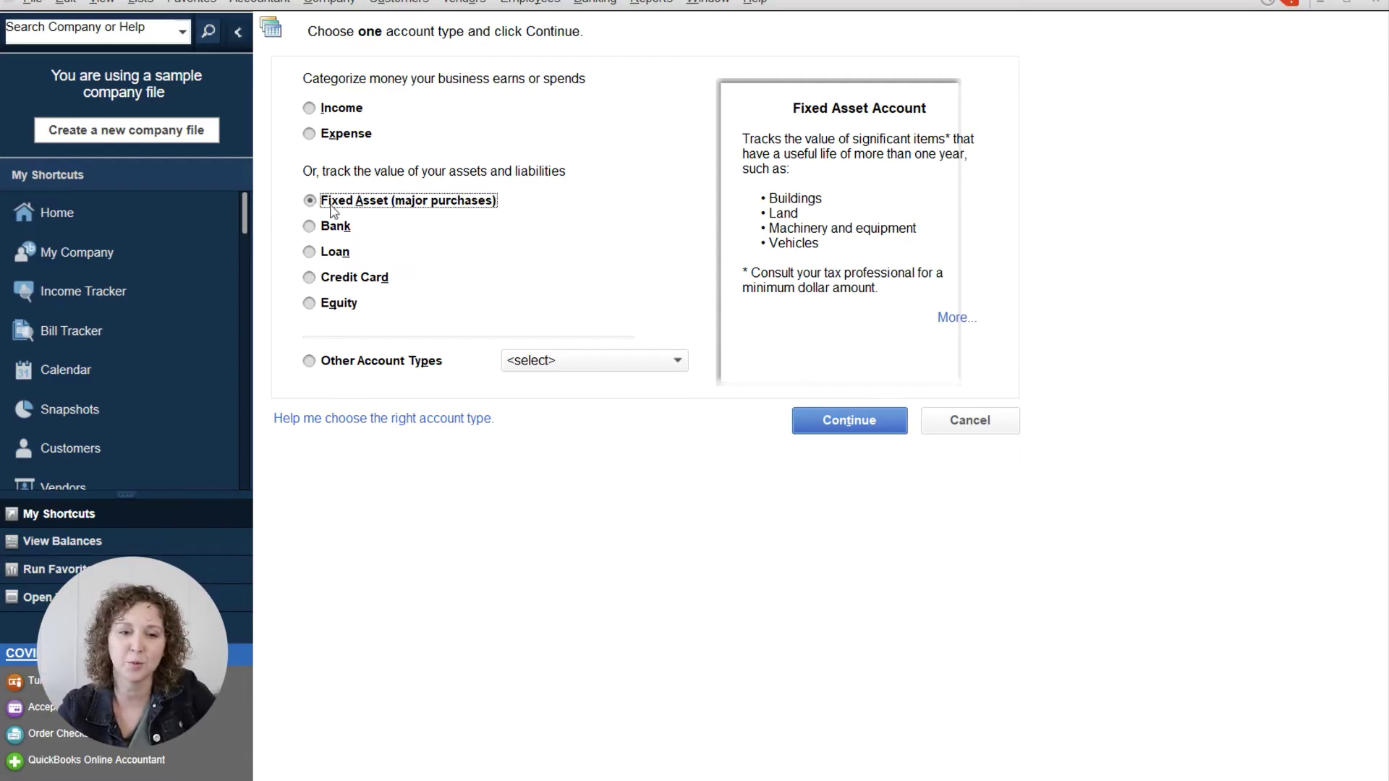
pyautogui.click(836, 422)
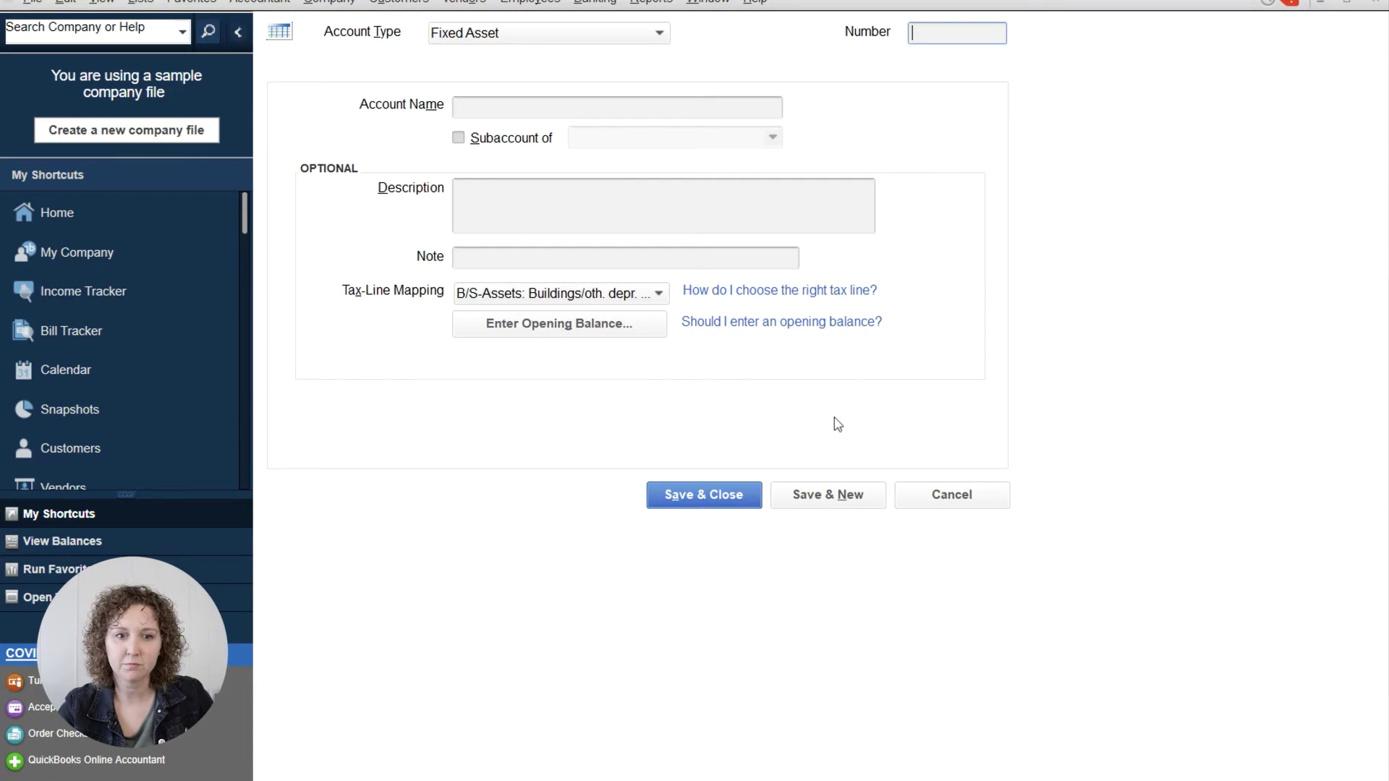
# - Enter Accumulated Depreciation as the new account's name
pyautogui.click(577, 107)
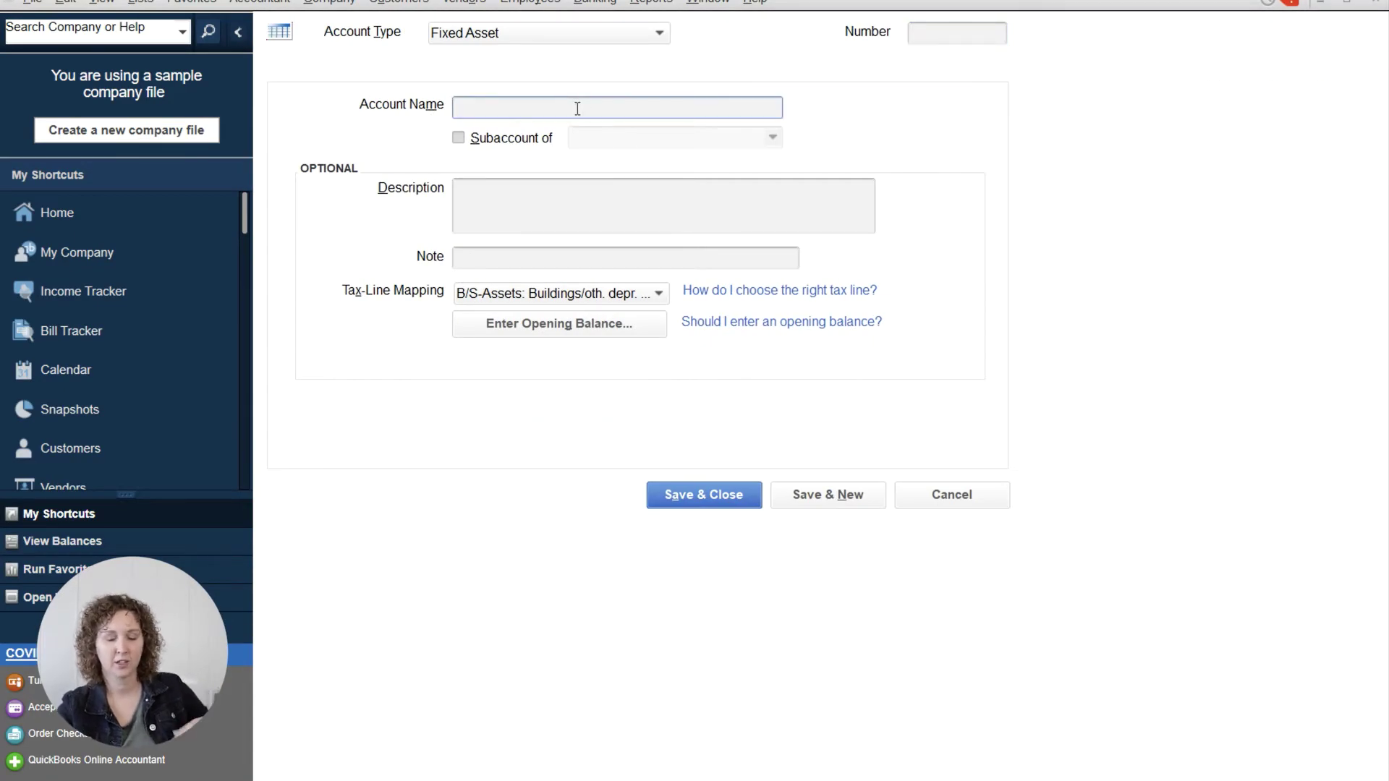
pyautogui.write('Ac')
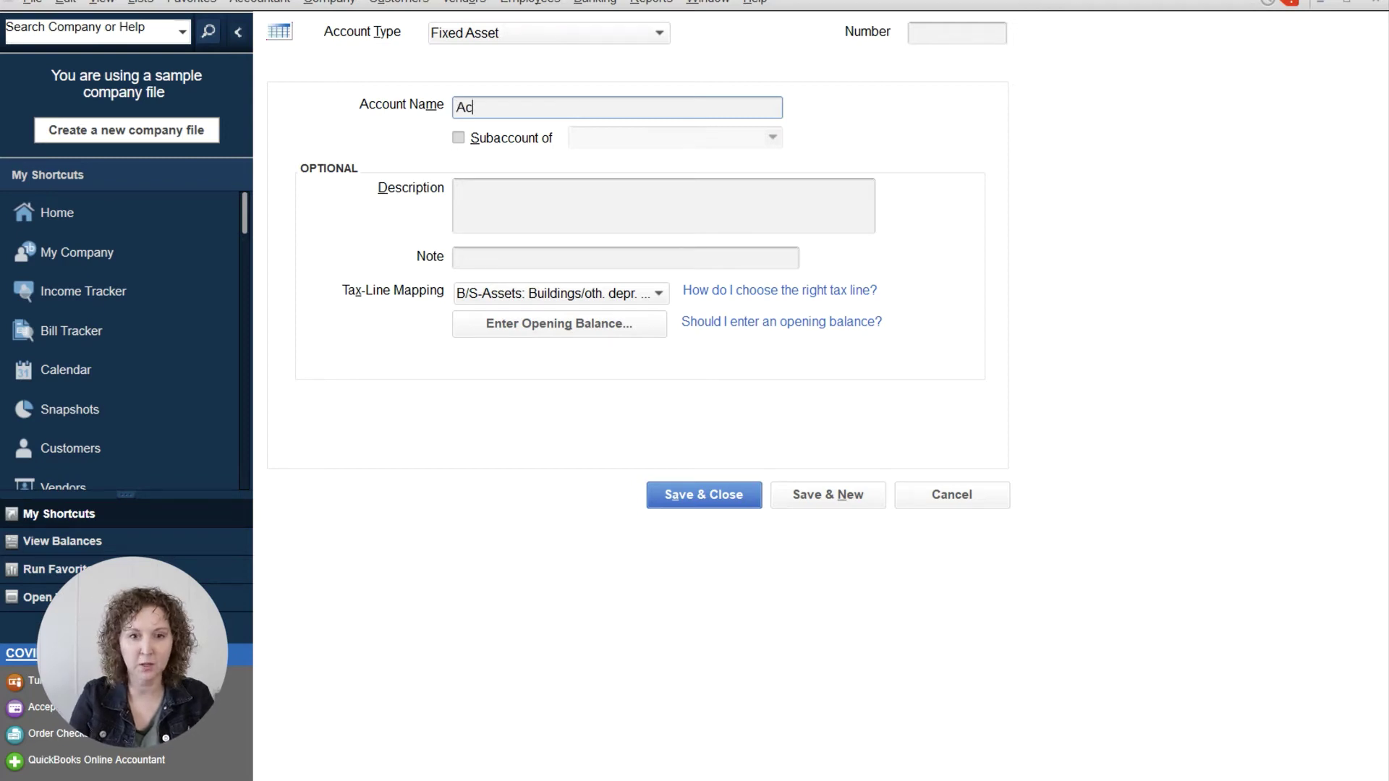
pyautogui.write('cum')
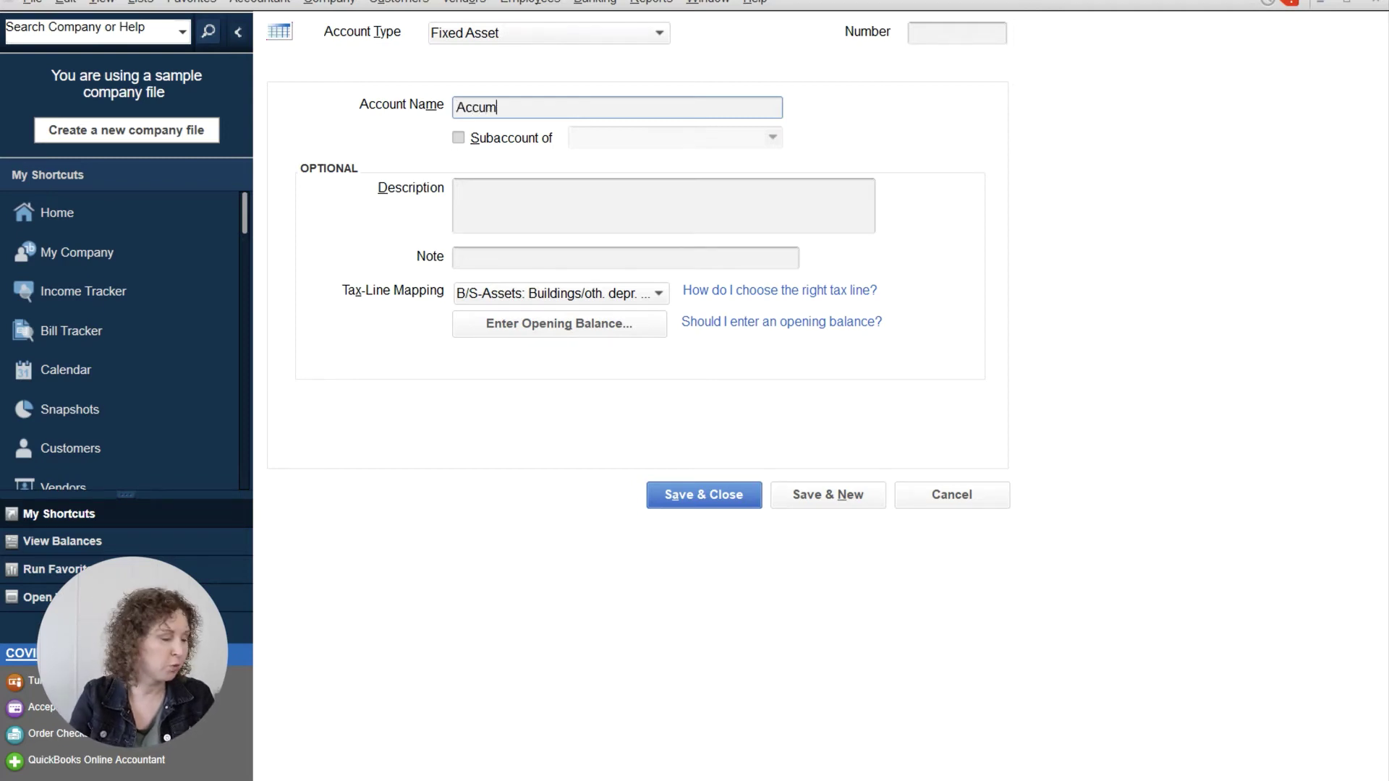
pyautogui.press('BackSpace')
pyautogui.press('BackSpace')
pyautogui.press('BackSpace')
pyautogui.write('cumulated Depreciation')
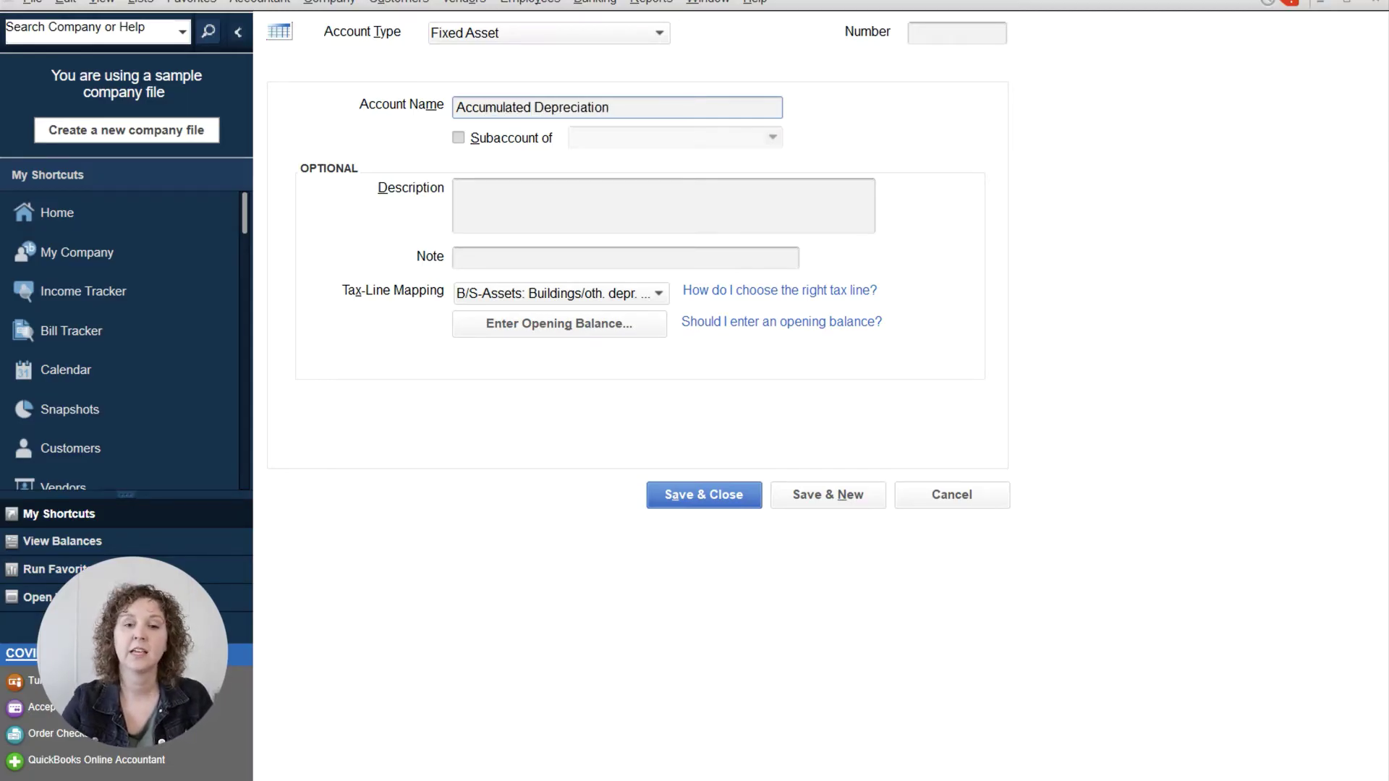
# - Mark the new account as a subaccount and show the available parent accounts
pyautogui.click(544, 140)
pyautogui.click(773, 138)
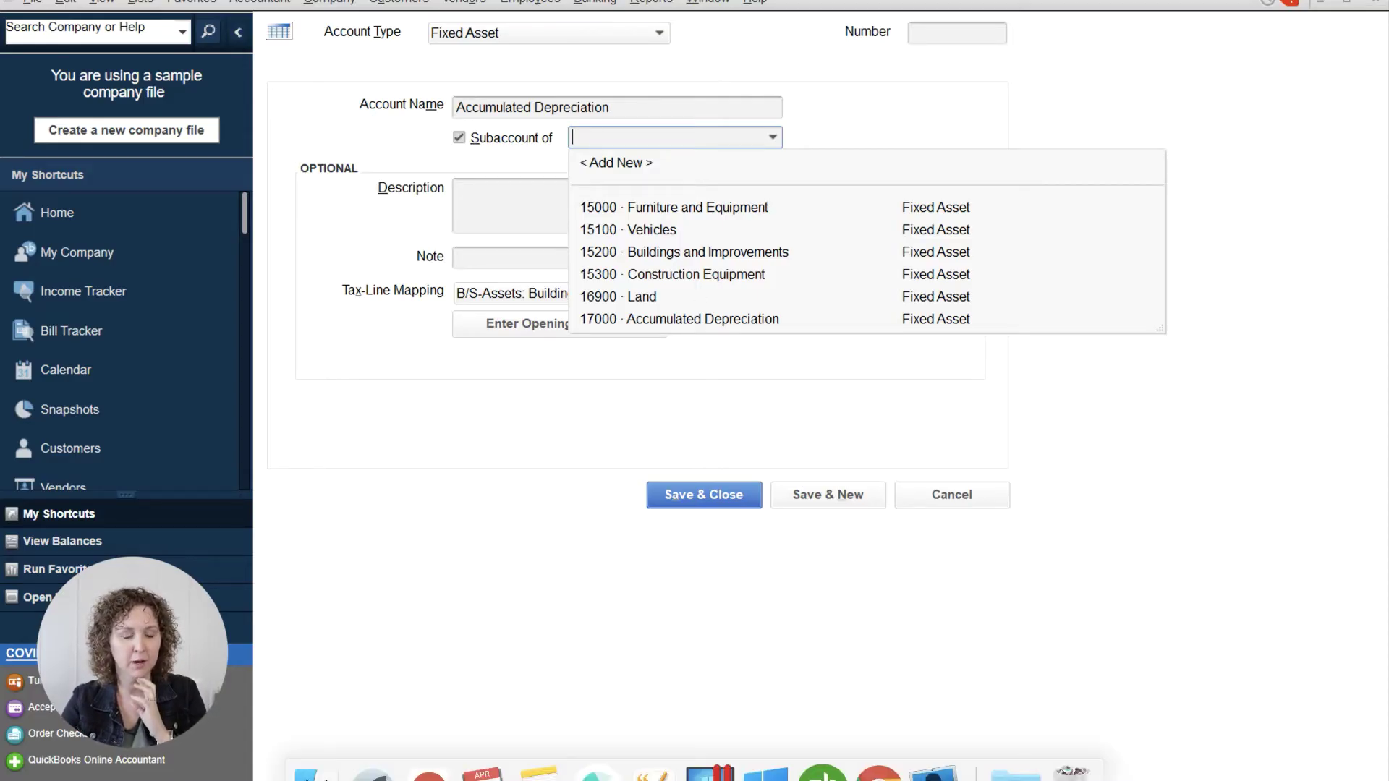
# - Switch to QuickBooks Online, examine the Truck asset's Depreciation and Original Cost subaccounts in its chart of accounts, and return to QuickBooks Desktop
pyautogui.click(879, 774)
pyautogui.scroll(-6, 400, 564)
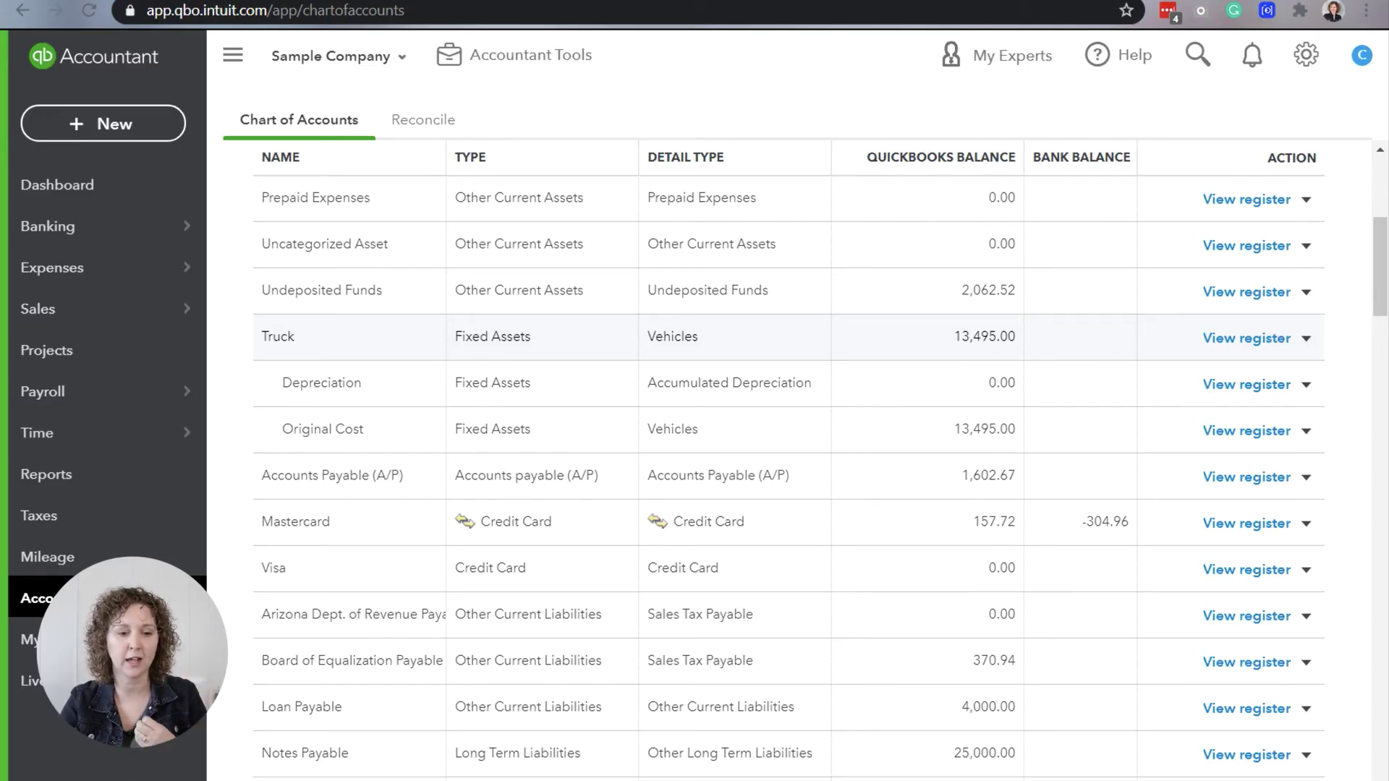
pyautogui.moveTo(823, 775)
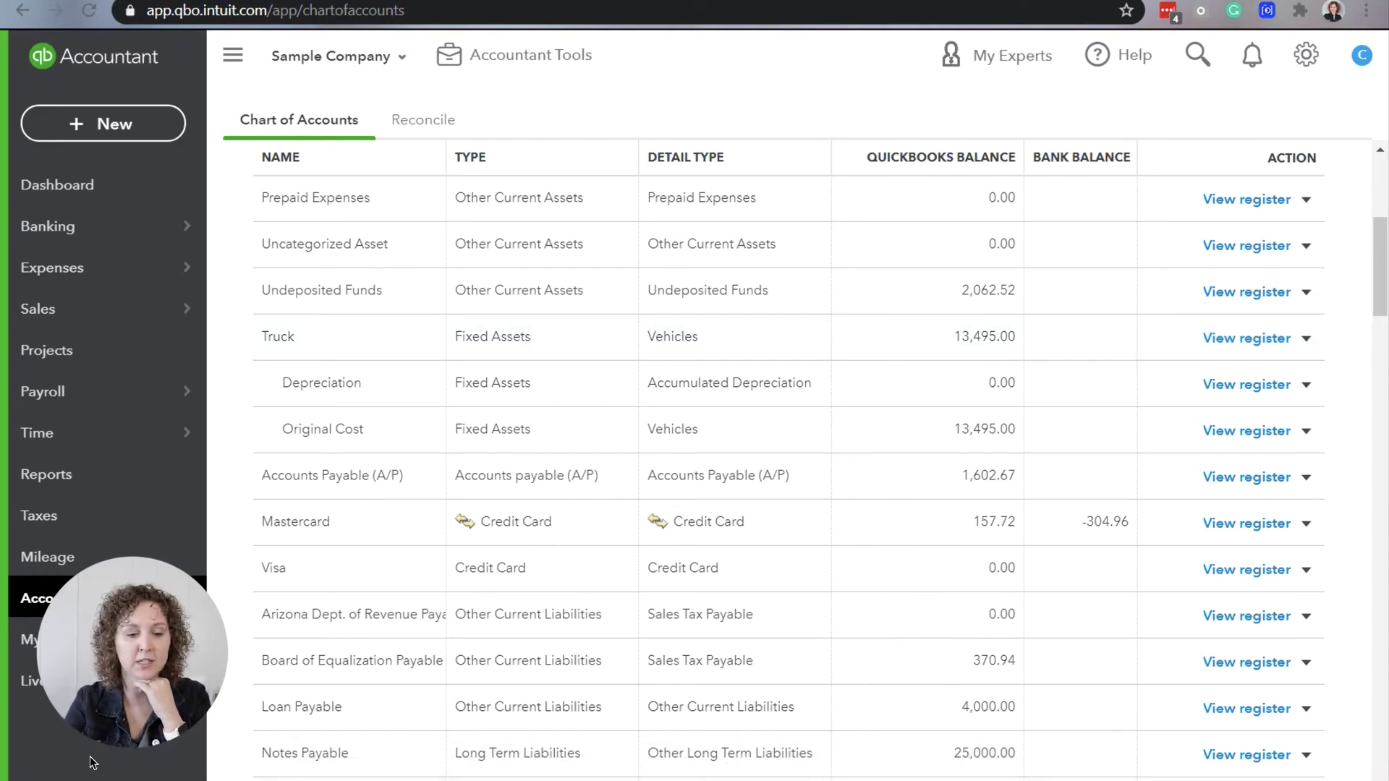
pyautogui.click(822, 776)
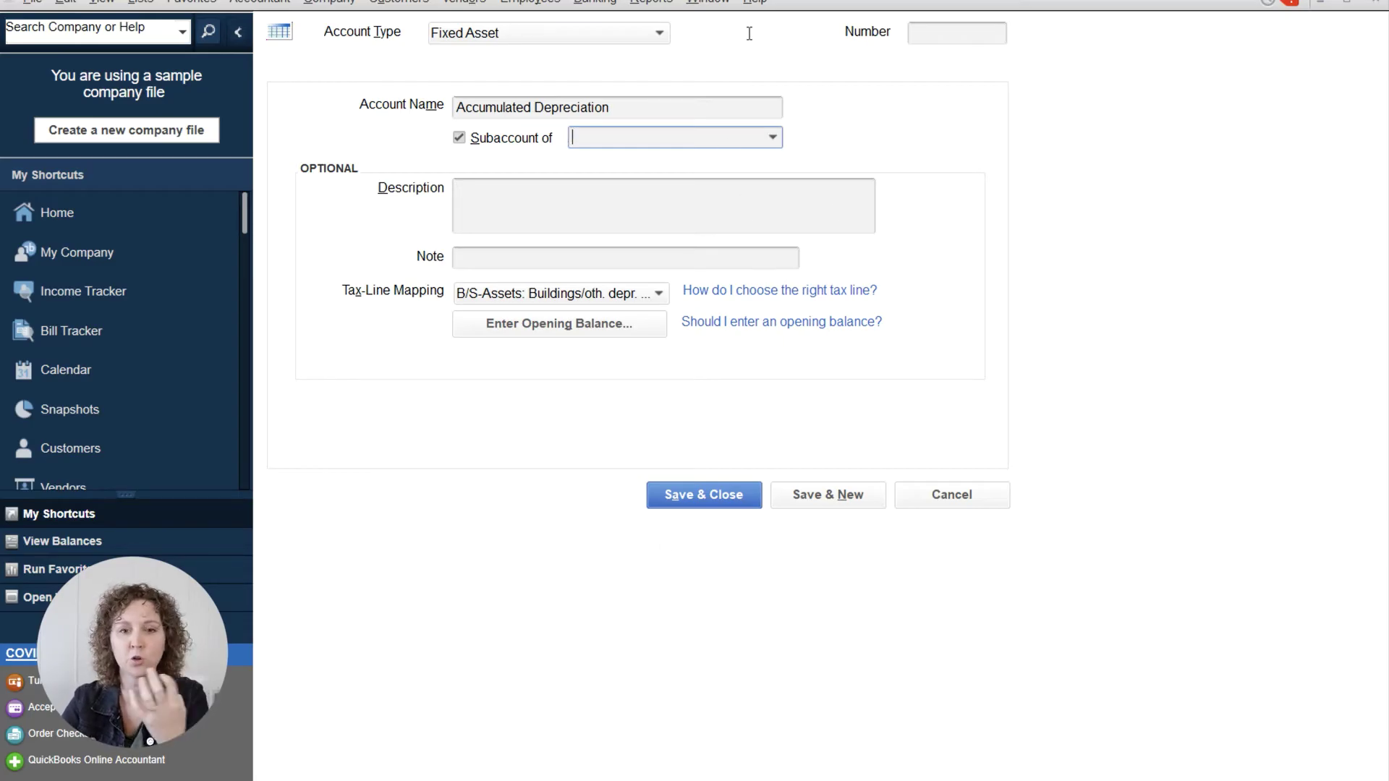
# - Try Furniture and Equipment as the parent account, and turn the subaccount option back off
pyautogui.click(773, 137)
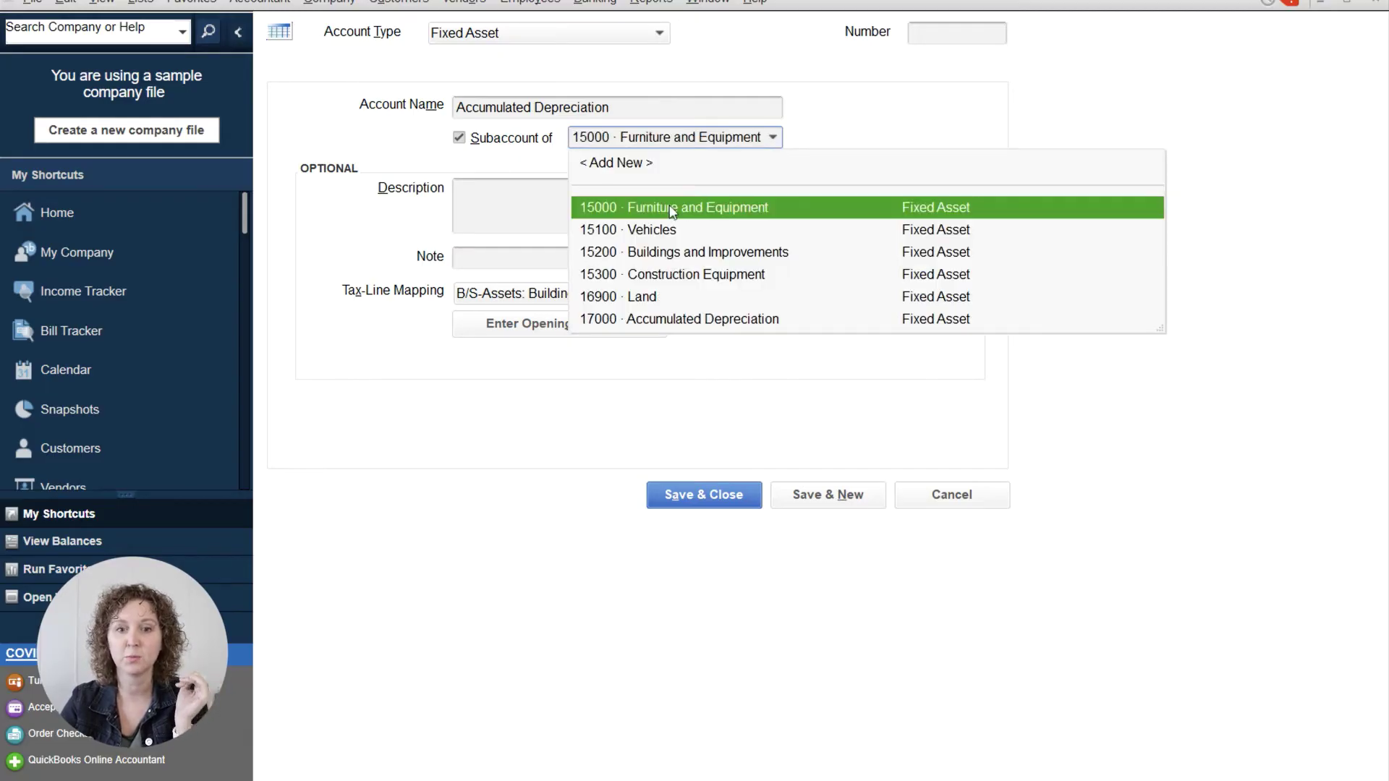
pyautogui.click(672, 210)
pyautogui.click(773, 138)
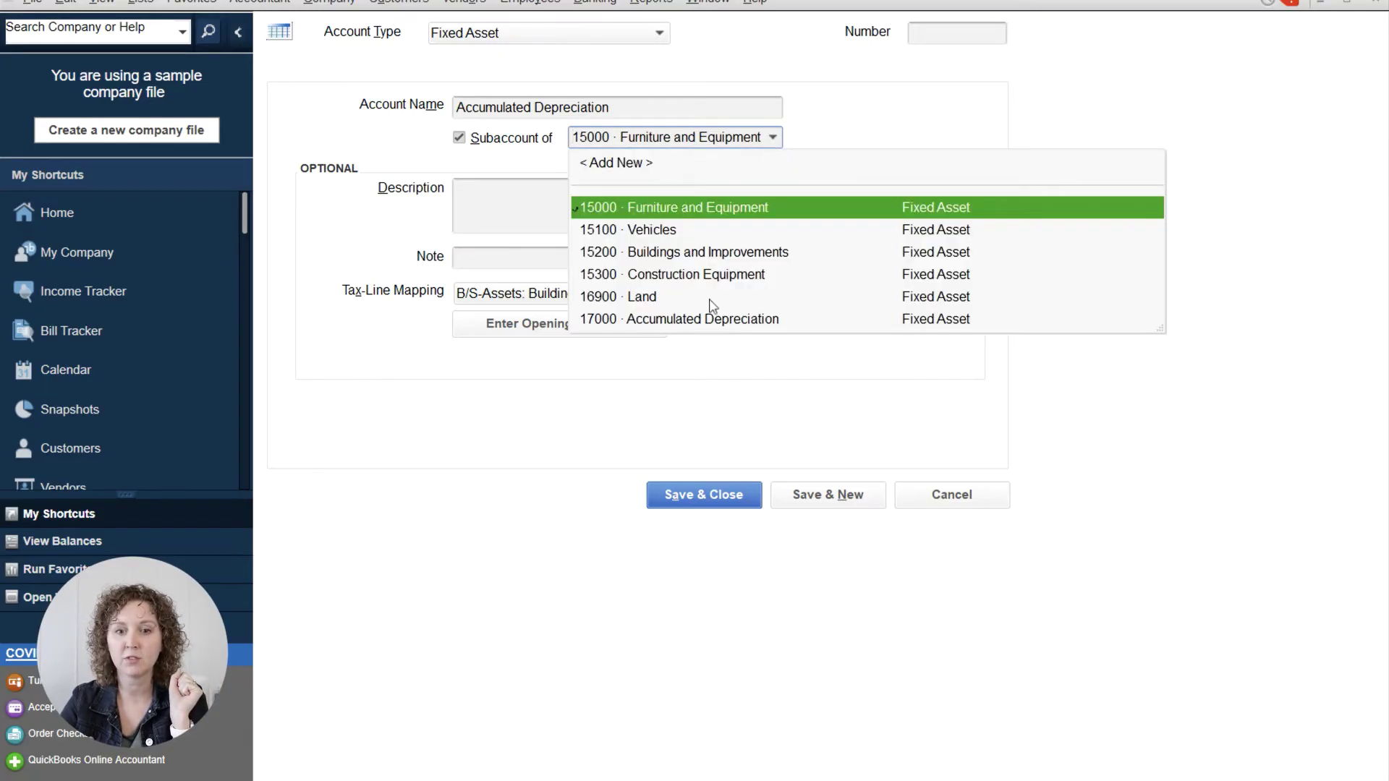
pyautogui.click(459, 139)
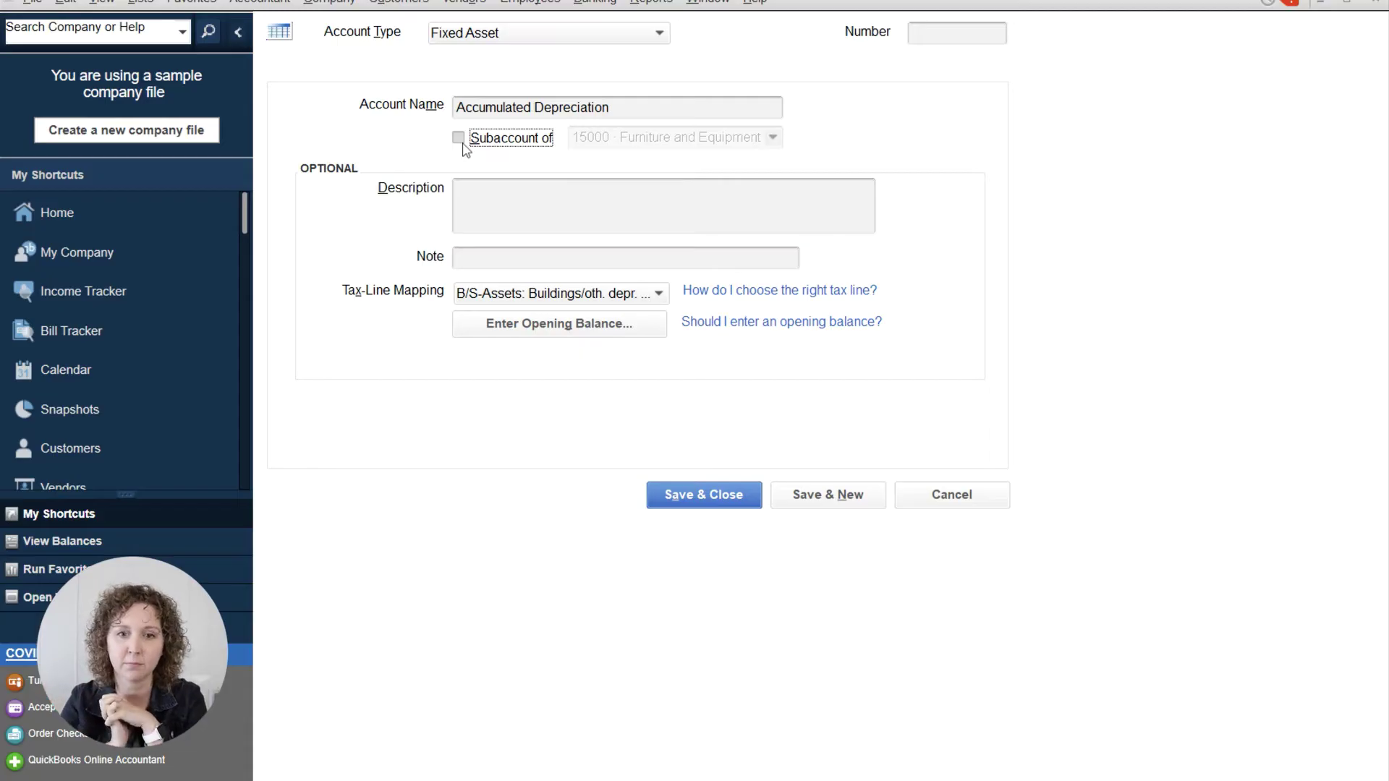
# - Cancel the new Accumulated Depreciation account without saving it
pyautogui.moveTo(624, 107); pyautogui.dragTo(445, 94)
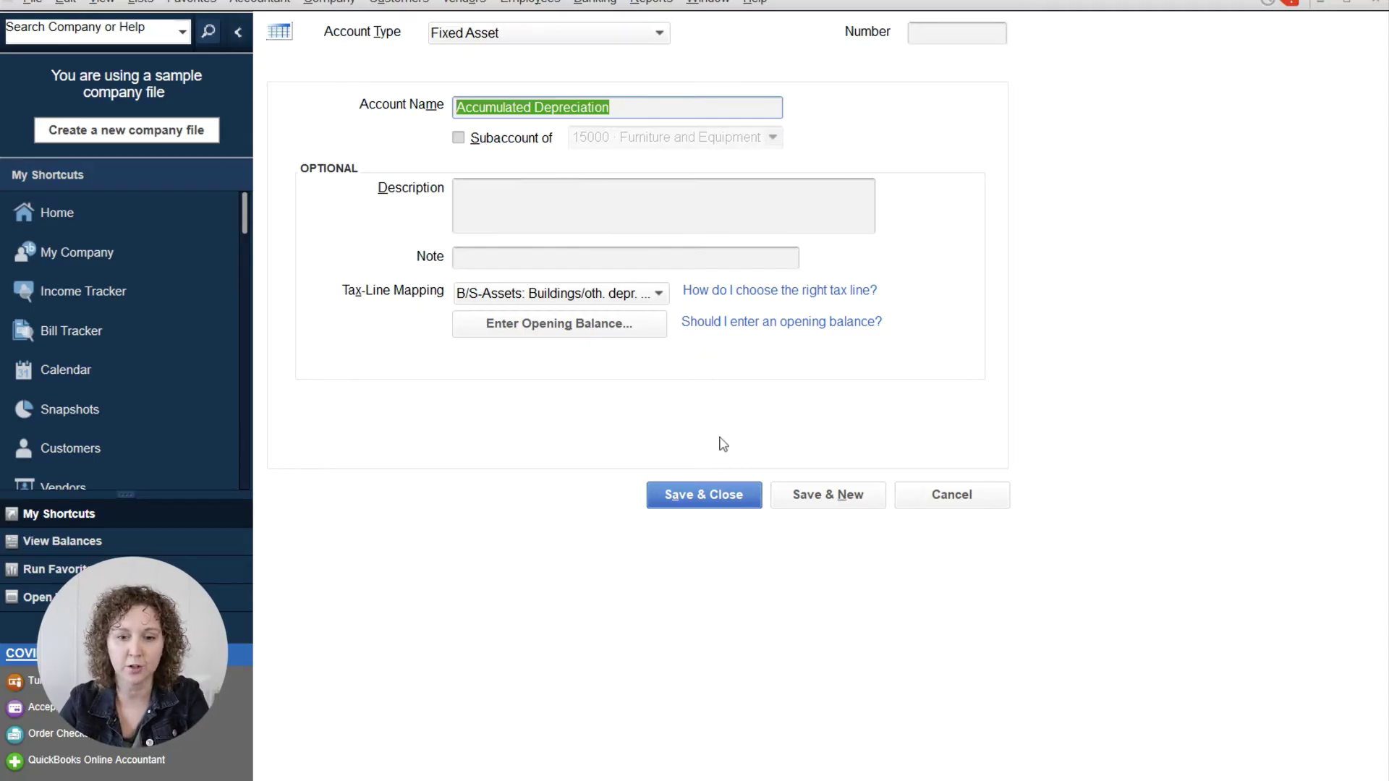
pyautogui.click(614, 42)
pyautogui.click(614, 42)
pyautogui.moveTo(464, 107); pyautogui.dragTo(624, 108)
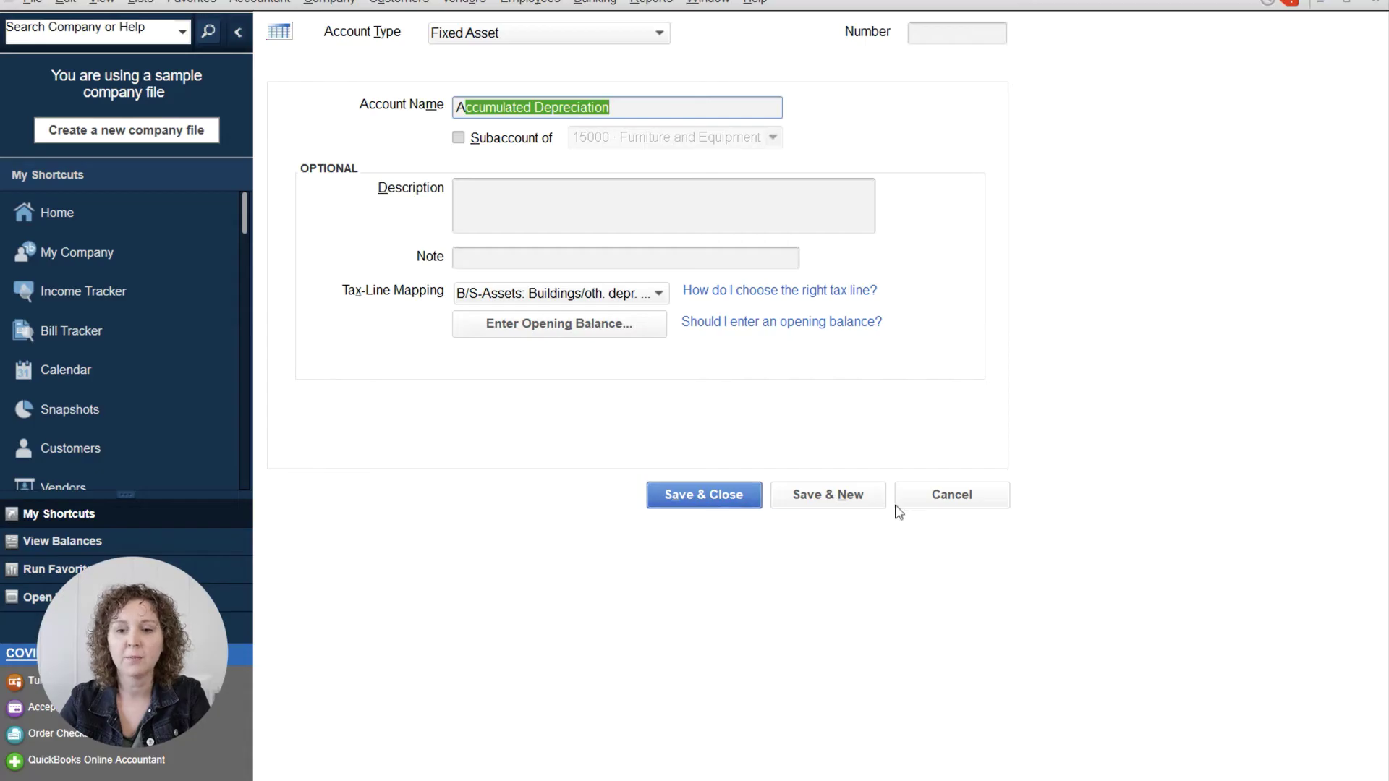
pyautogui.click(937, 498)
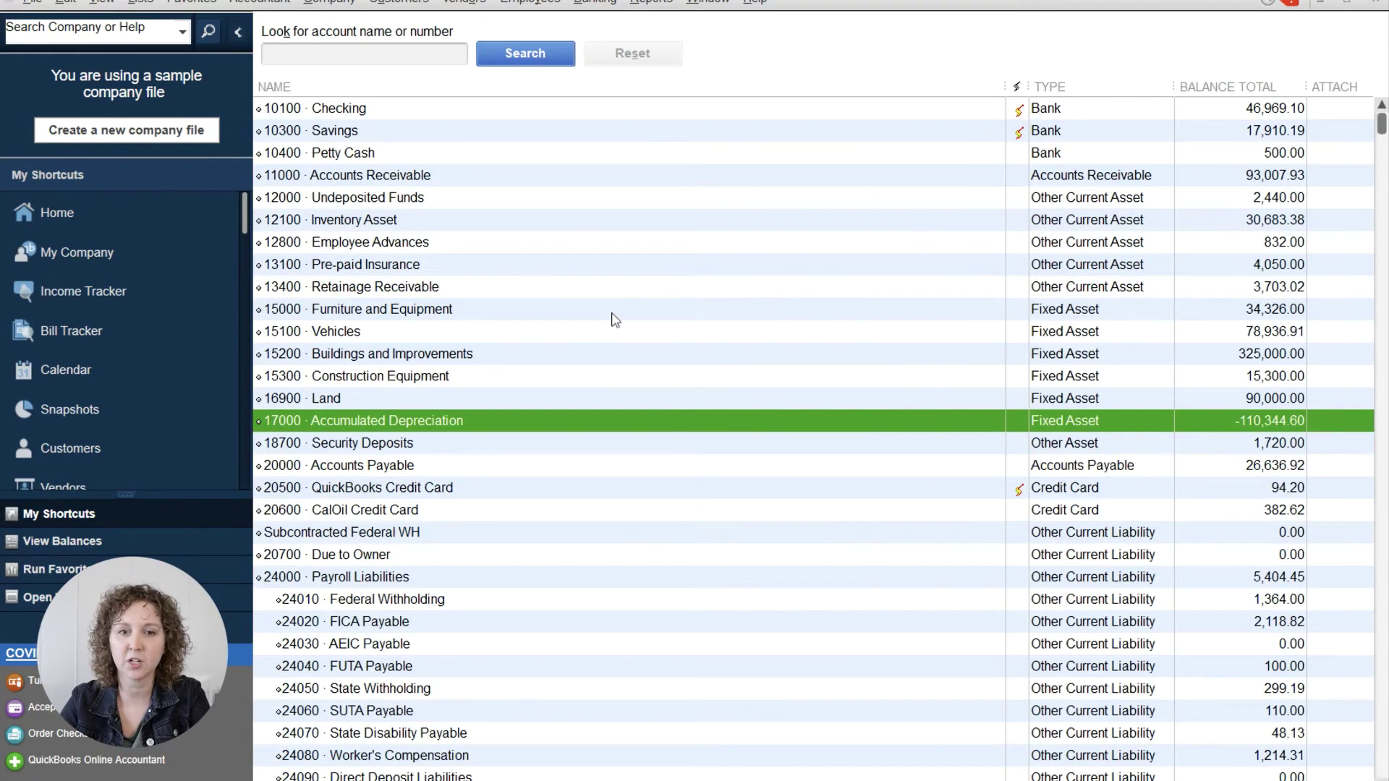
# - Open the existing Accumulated Depreciation account for editing to review its settings, and close it without saving
pyautogui.rightClick(358, 429)
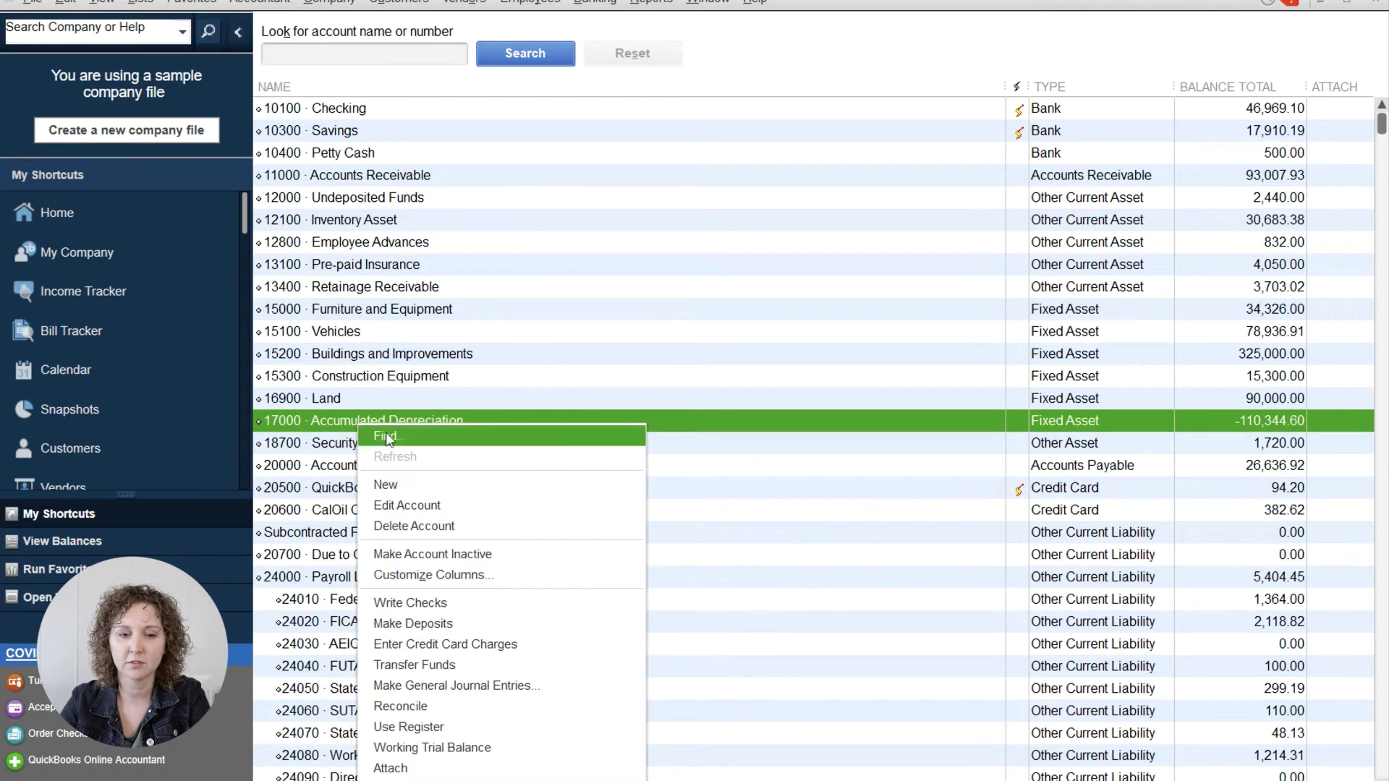
pyautogui.click(406, 510)
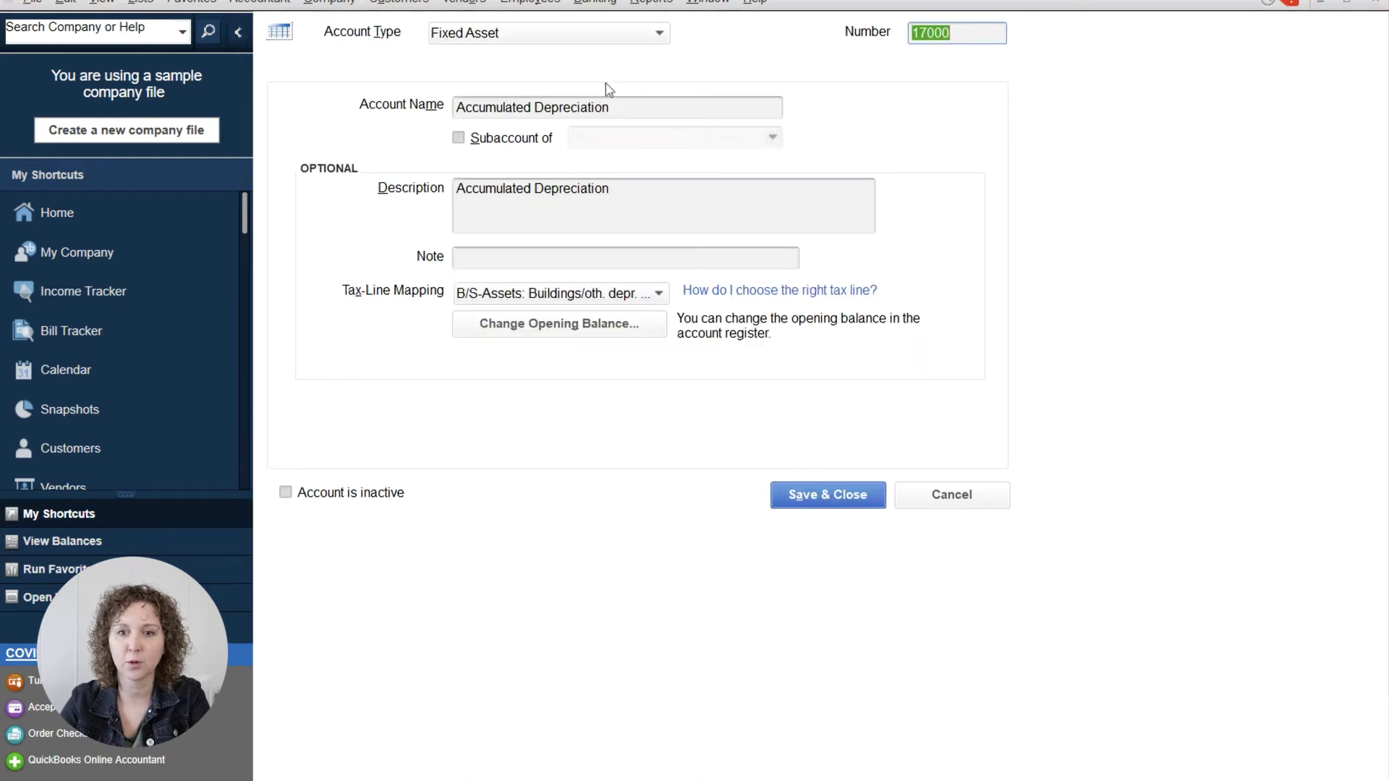
pyautogui.click(953, 498)
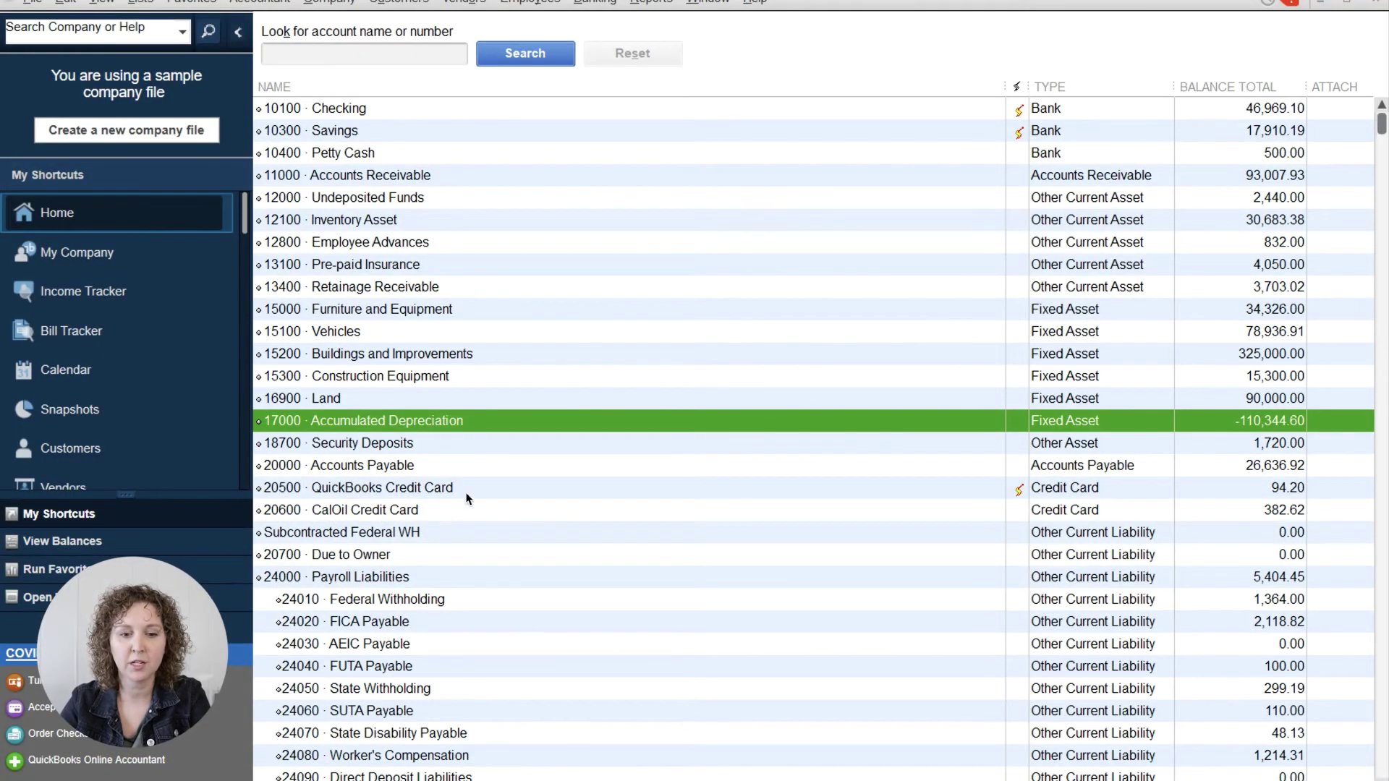
# - Start a new chart of accounts entry of type Expense and name it Depreciation Expense
pyautogui.moveTo(1381, 137); pyautogui.dragTo(1385, 184)
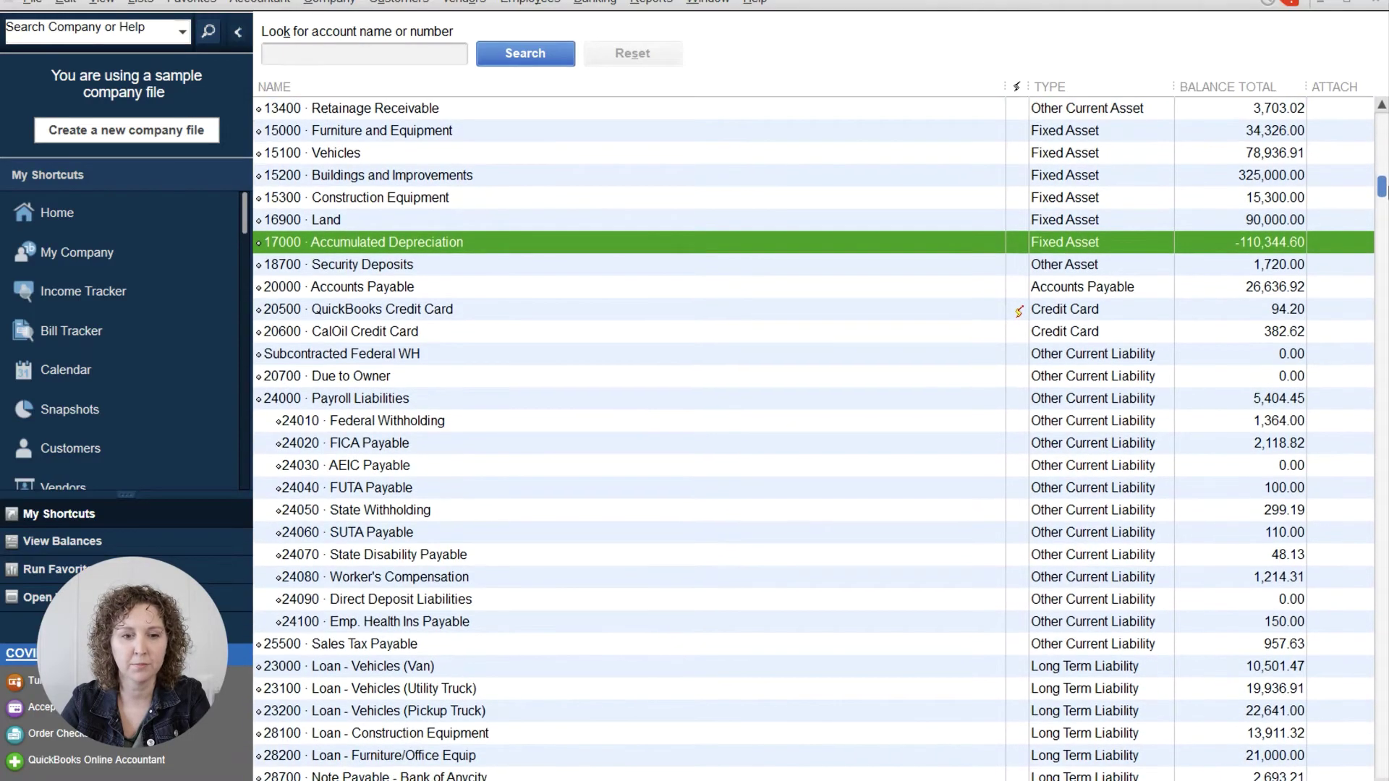
pyautogui.click(320, 770)
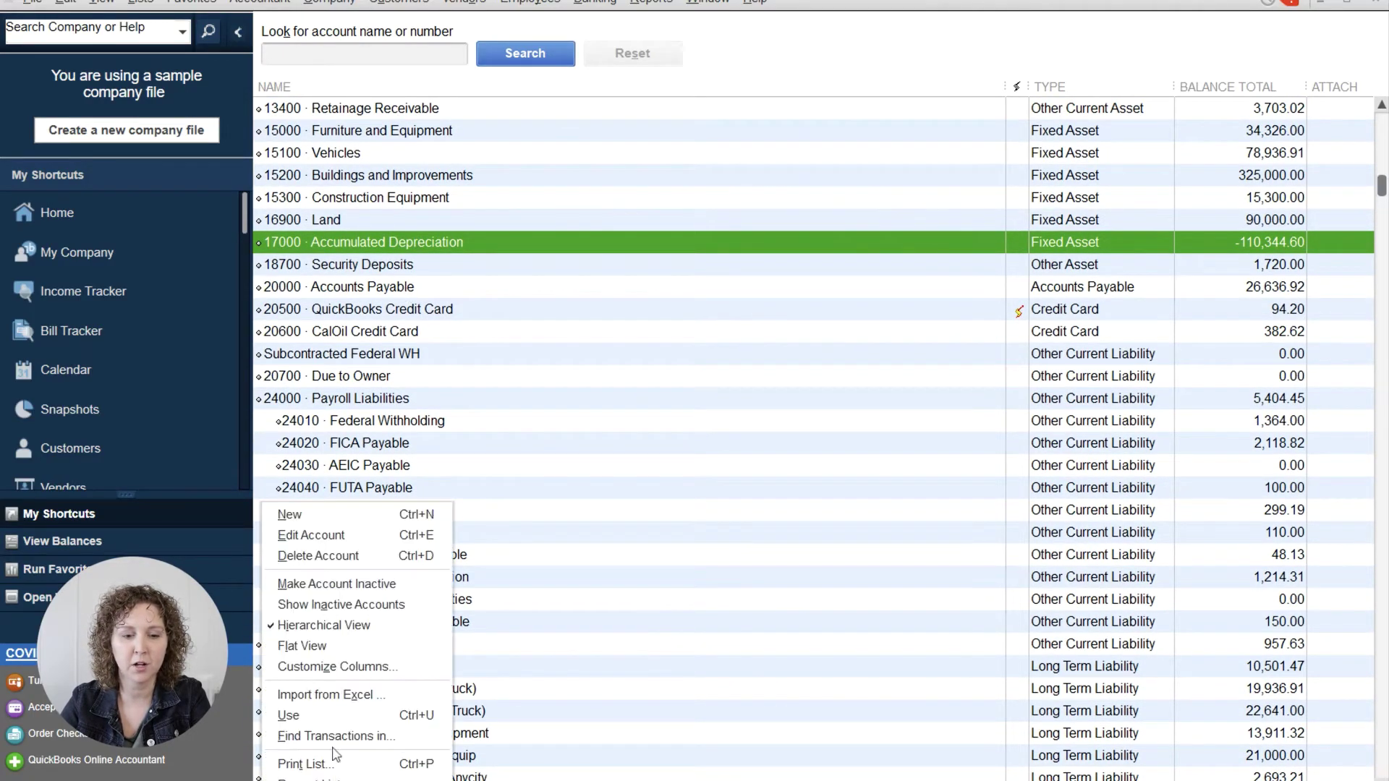
pyautogui.click(340, 515)
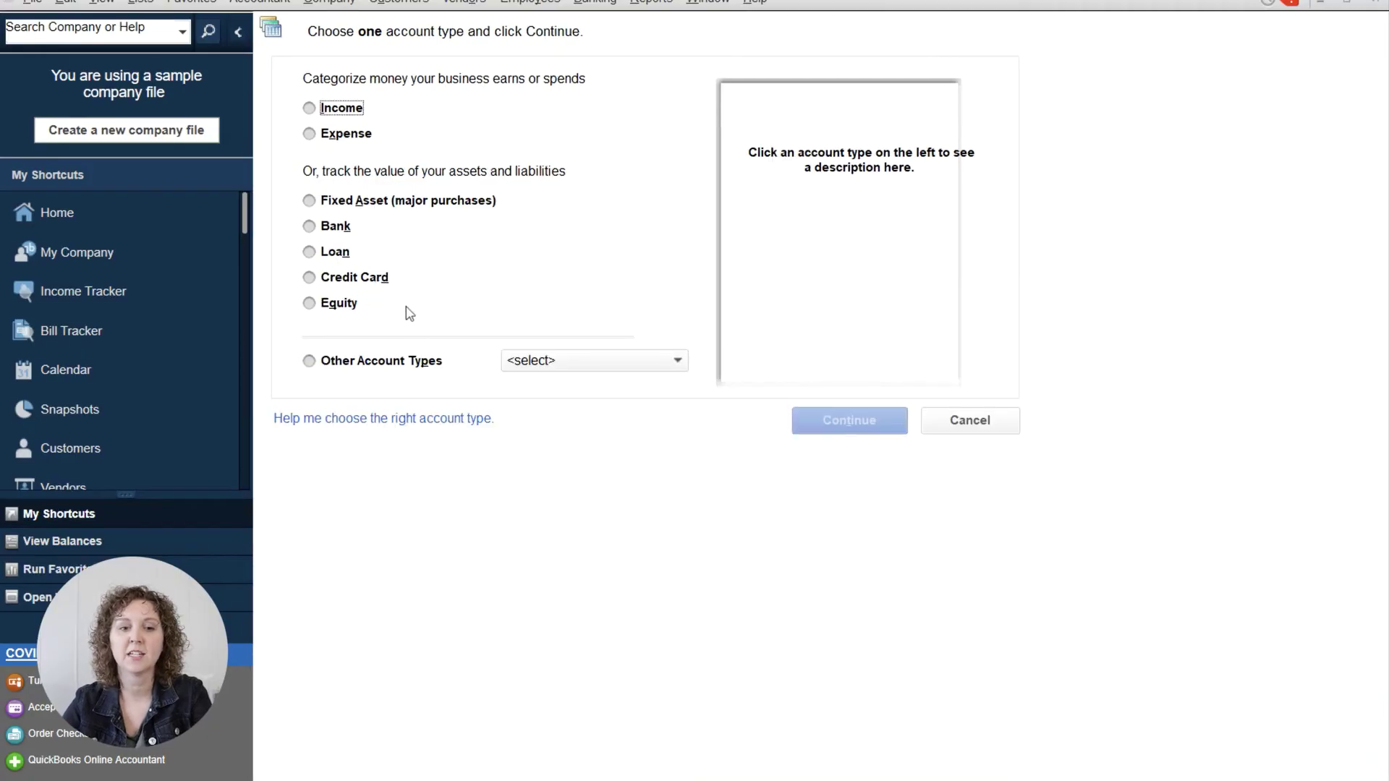
pyautogui.click(341, 136)
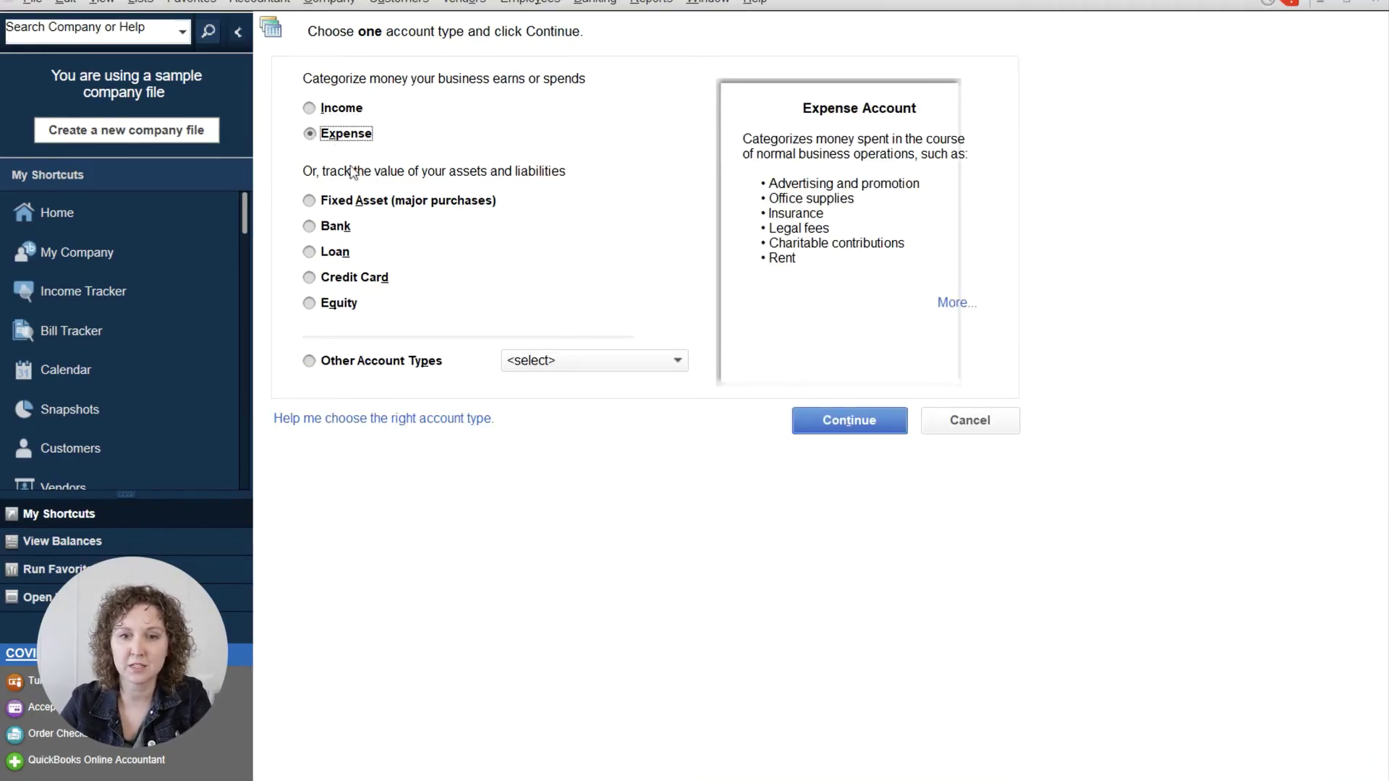
pyautogui.click(799, 427)
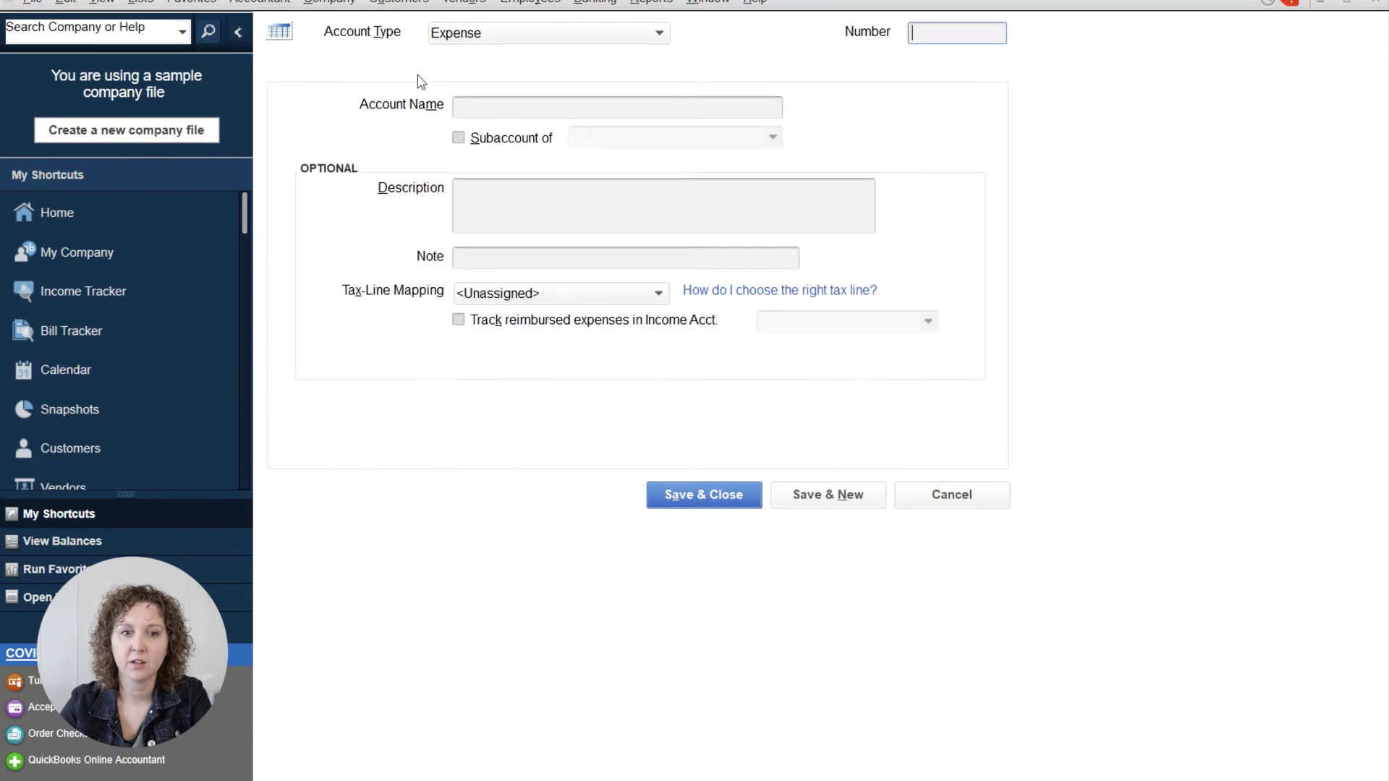
pyautogui.click(470, 112)
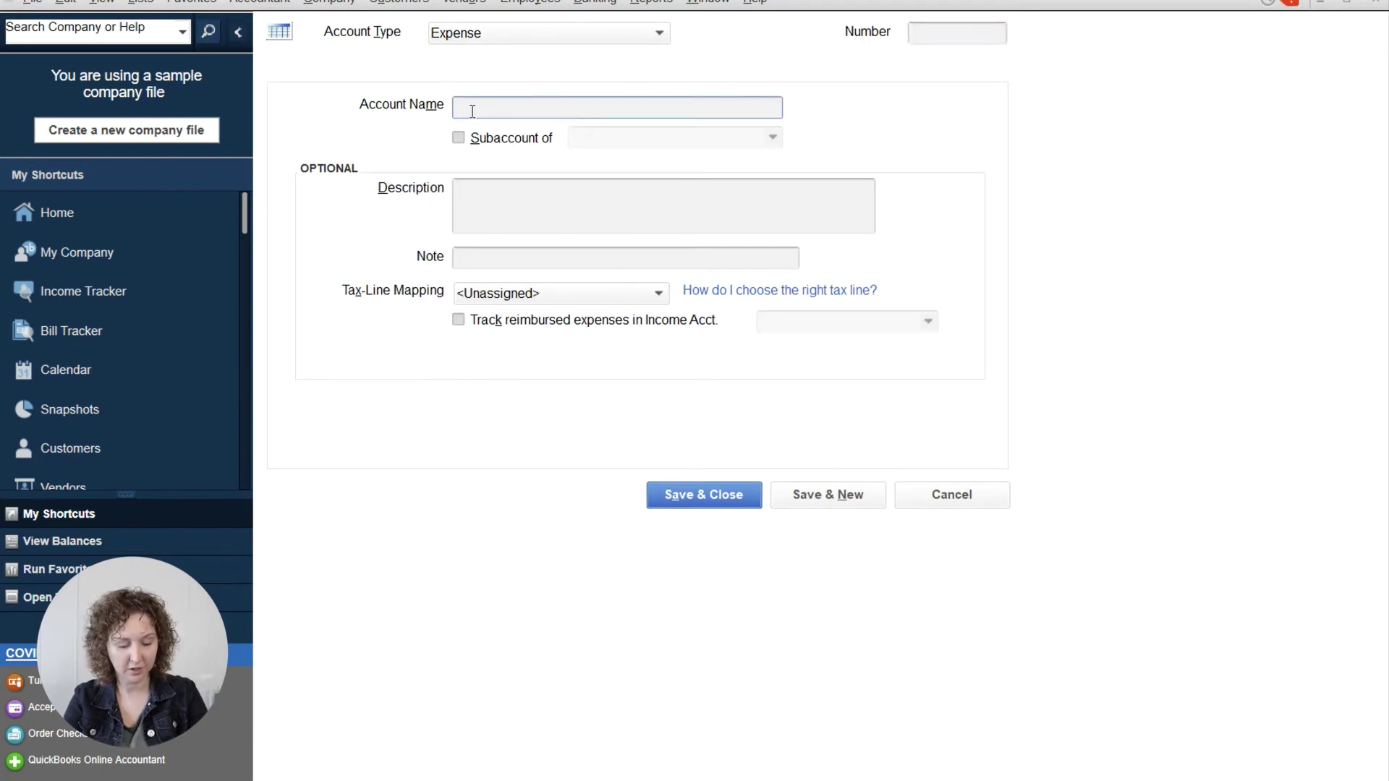
pyautogui.write('Depreciatio')
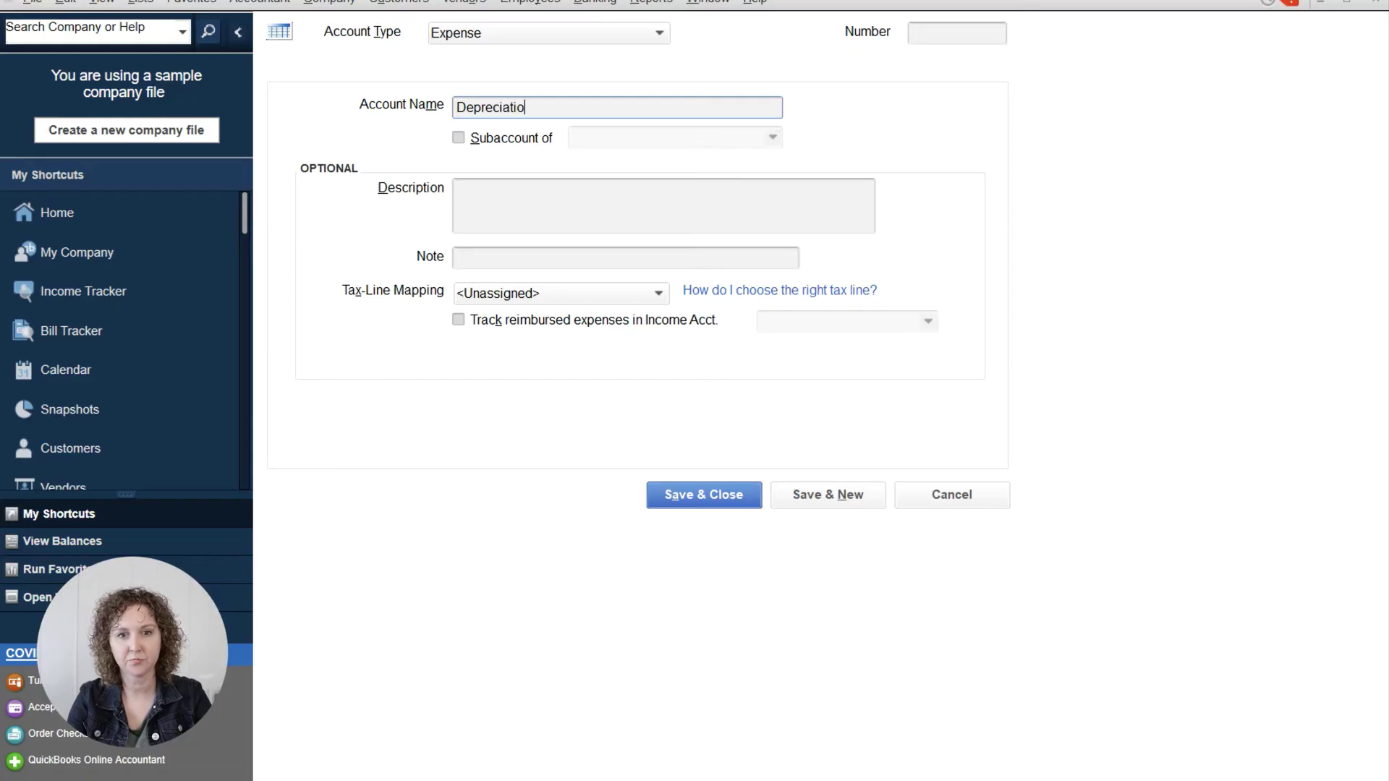
pyautogui.write('n Expense')
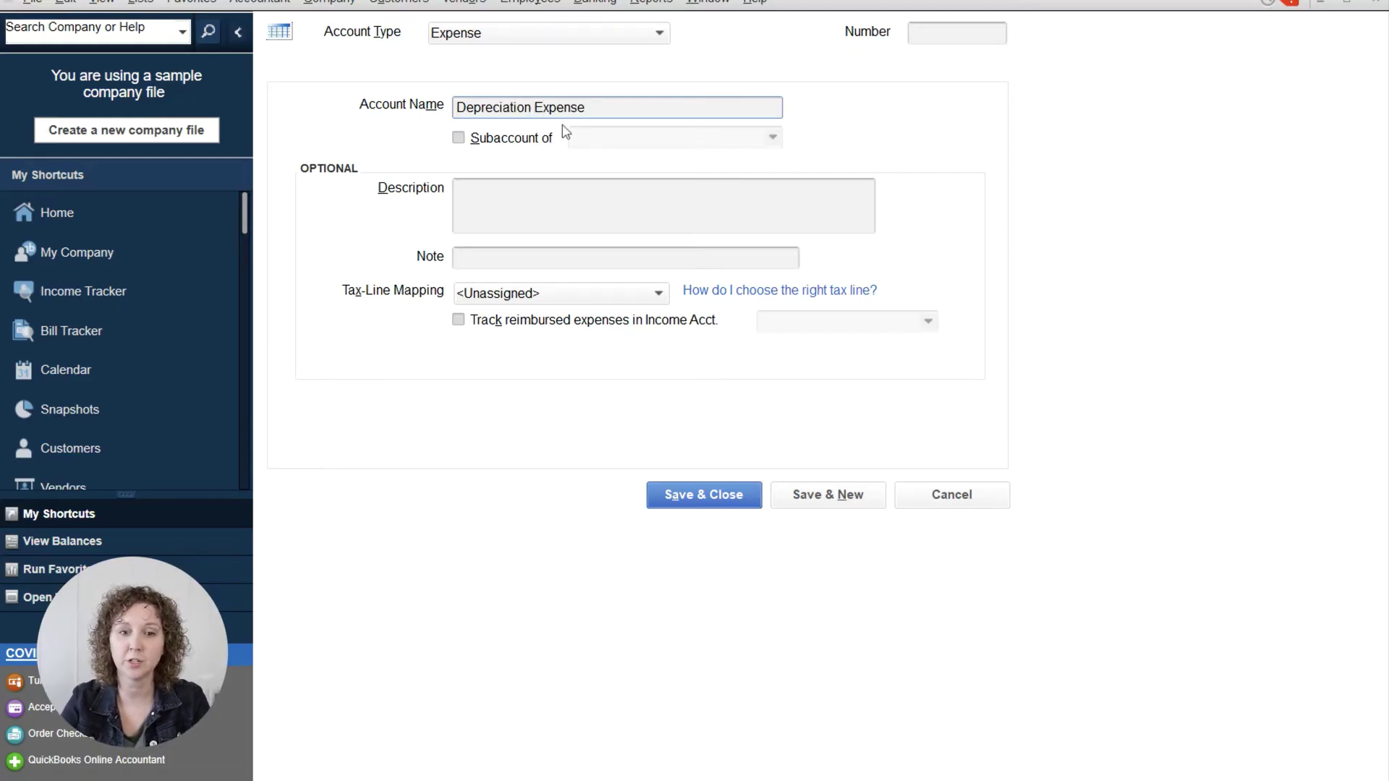
# - Shorten the new expense account's name to Depreciation, then save and close it
pyautogui.moveTo(542, 111); pyautogui.dragTo(625, 116)
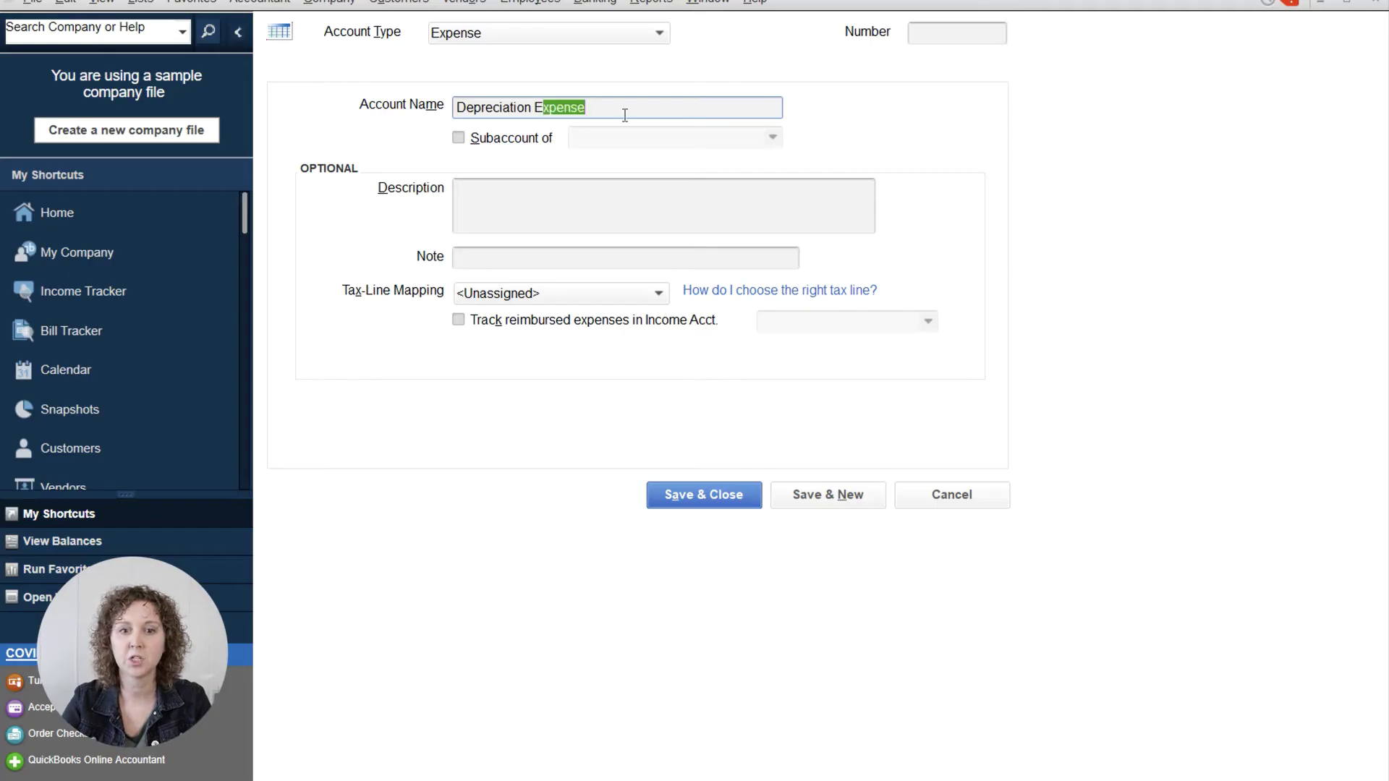
pyautogui.click(625, 115)
pyautogui.press('BackSpace')
pyautogui.press('BackSpace')
pyautogui.press('BackSpace')
pyautogui.press('BackSpace')
pyautogui.press('BackSpace')
pyautogui.press('BackSpace')
pyautogui.press('BackSpace')
pyautogui.press('BackSpace')
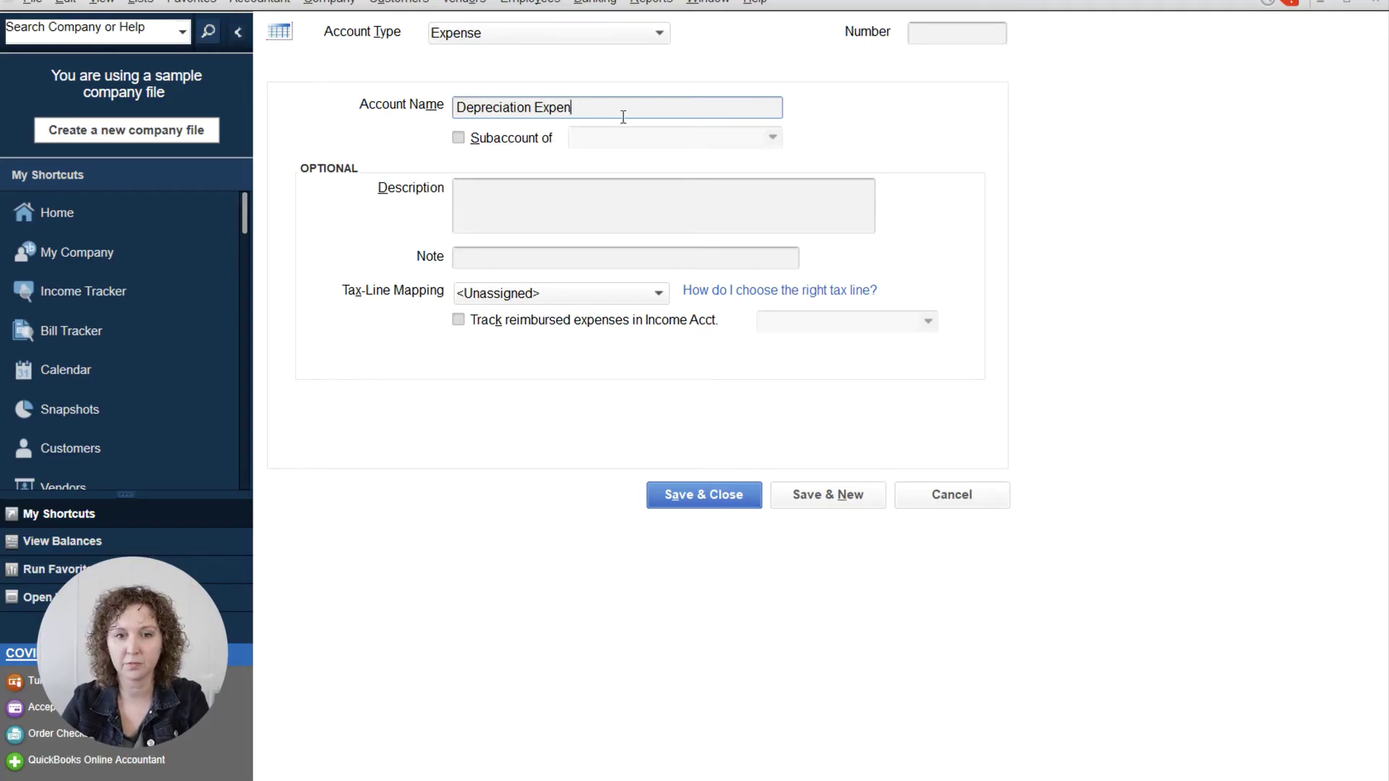
pyautogui.write('n')
pyautogui.click(734, 498)
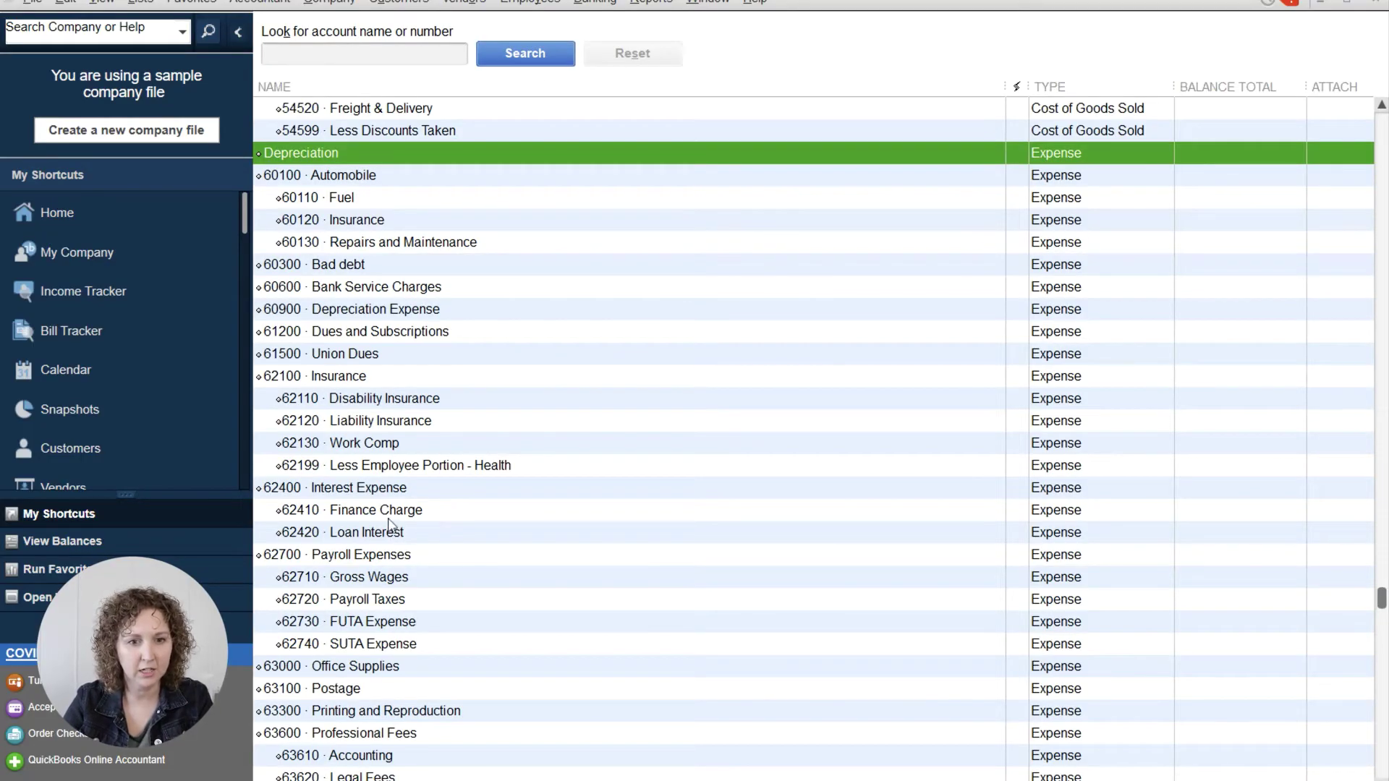
# - Search the chart of accounts for "dep" to find the depreciation accounts
pyautogui.click(382, 63)
pyautogui.write('dep')
pyautogui.press('Return')
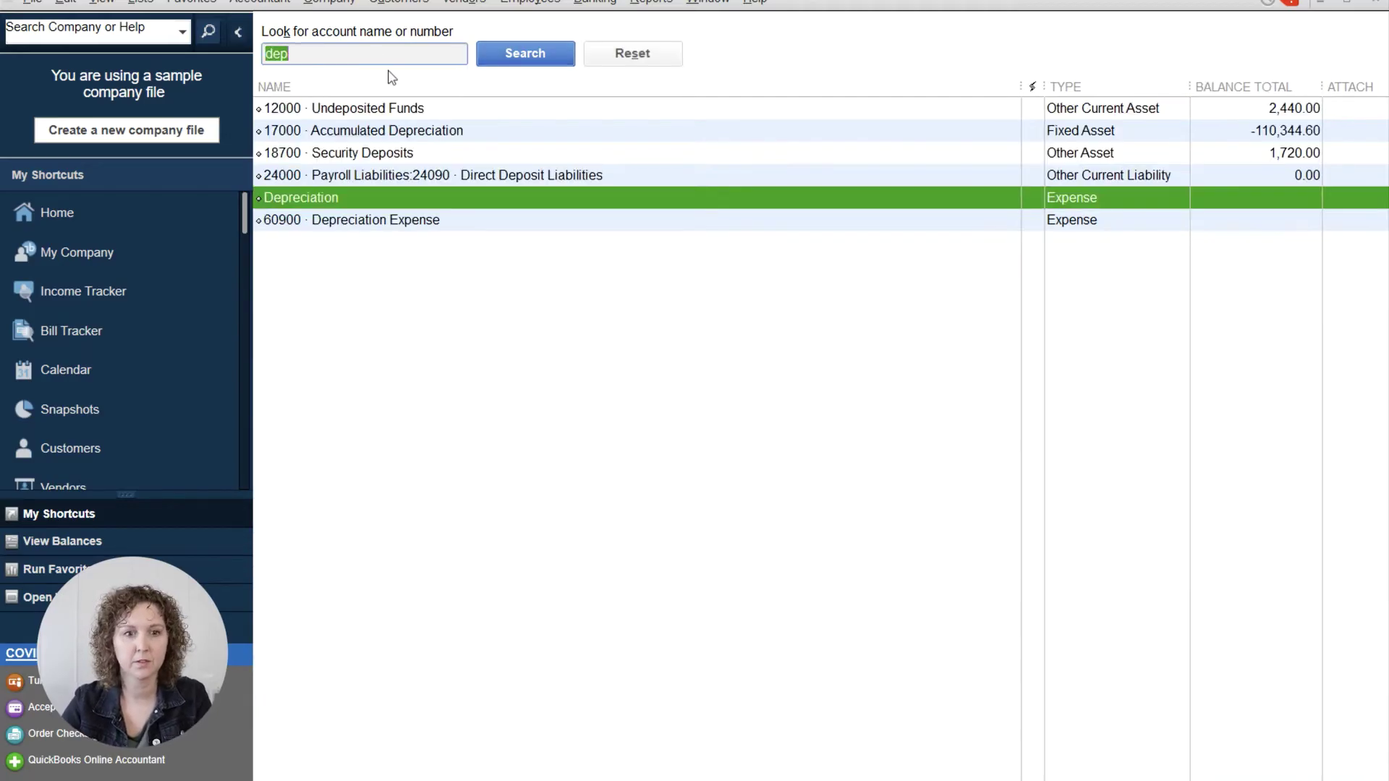
pyautogui.click(398, 220)
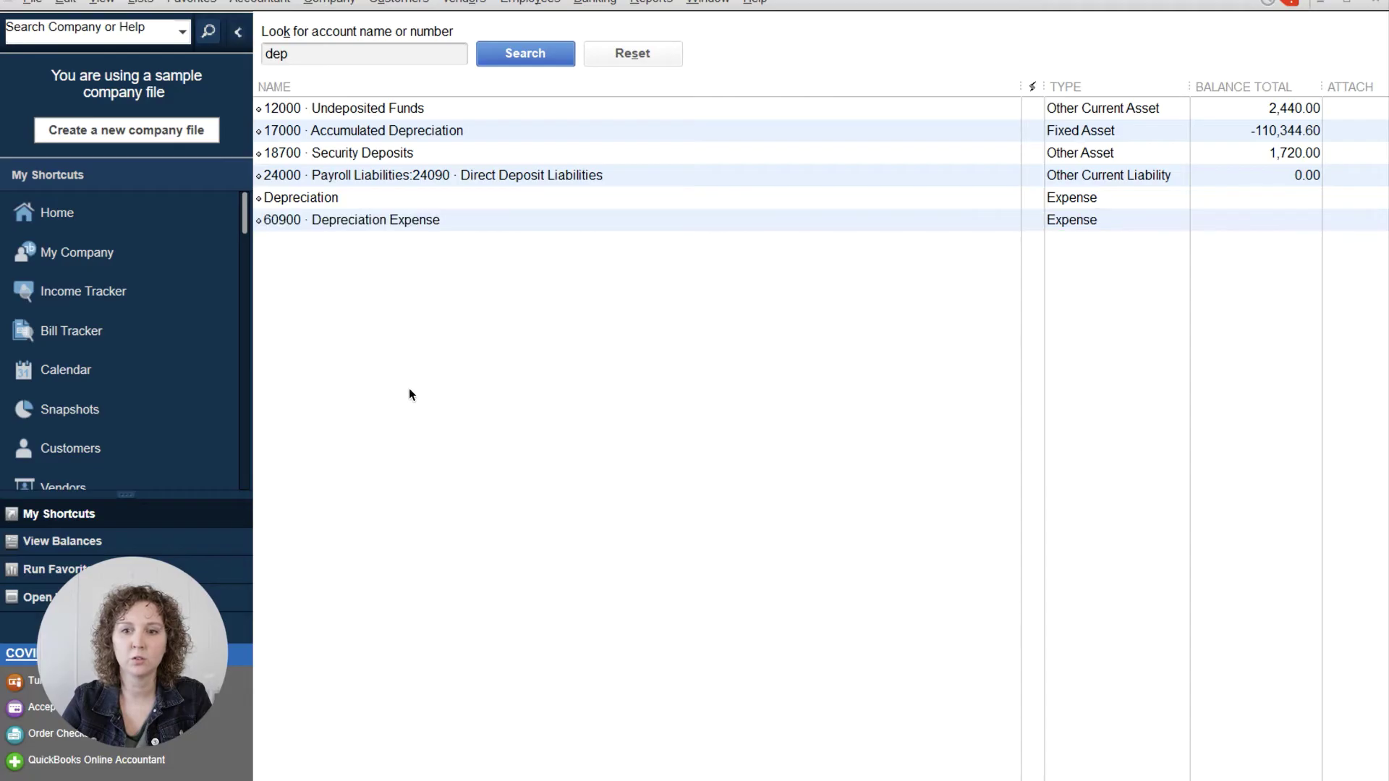
# - Delete the unnumbered Depreciation expense account from the chart of accounts
pyautogui.rightClick(322, 201)
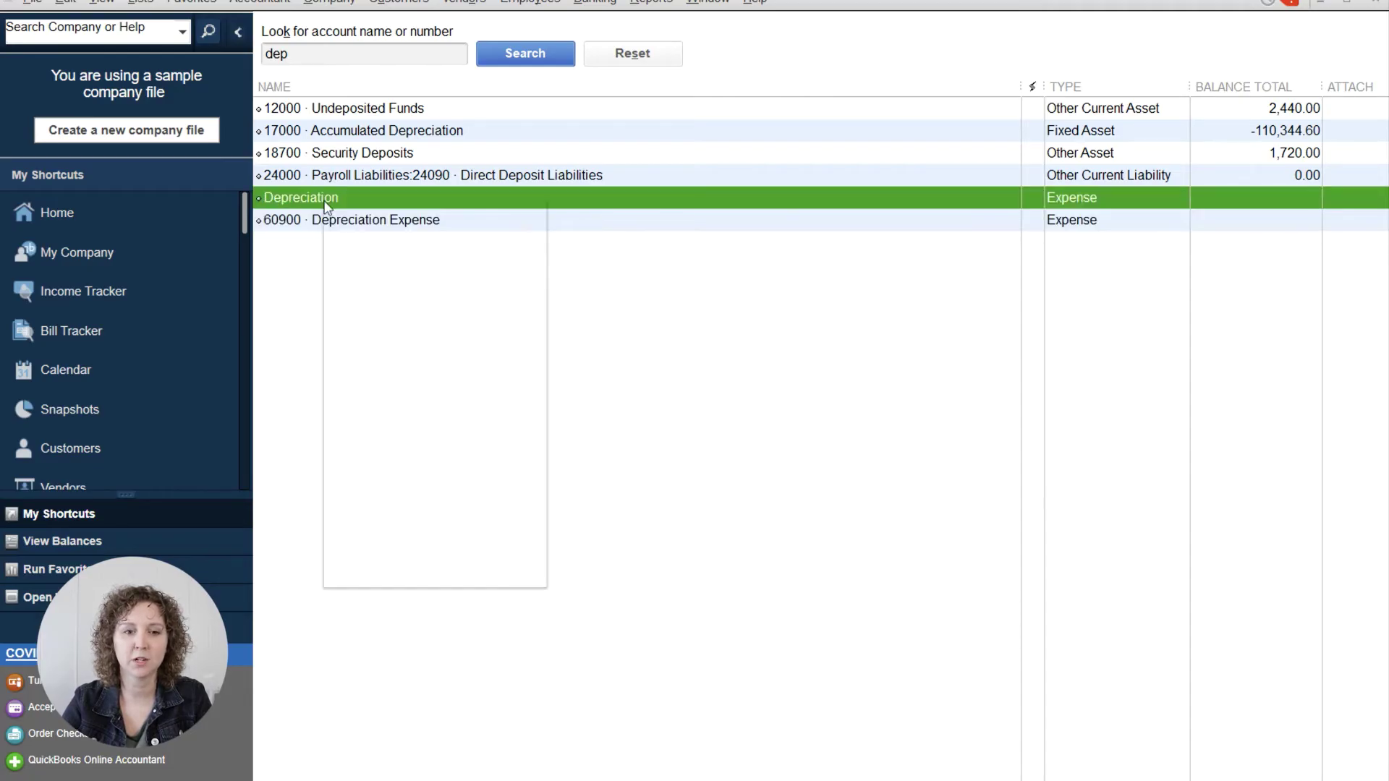
pyautogui.click(395, 305)
pyautogui.press('Return')
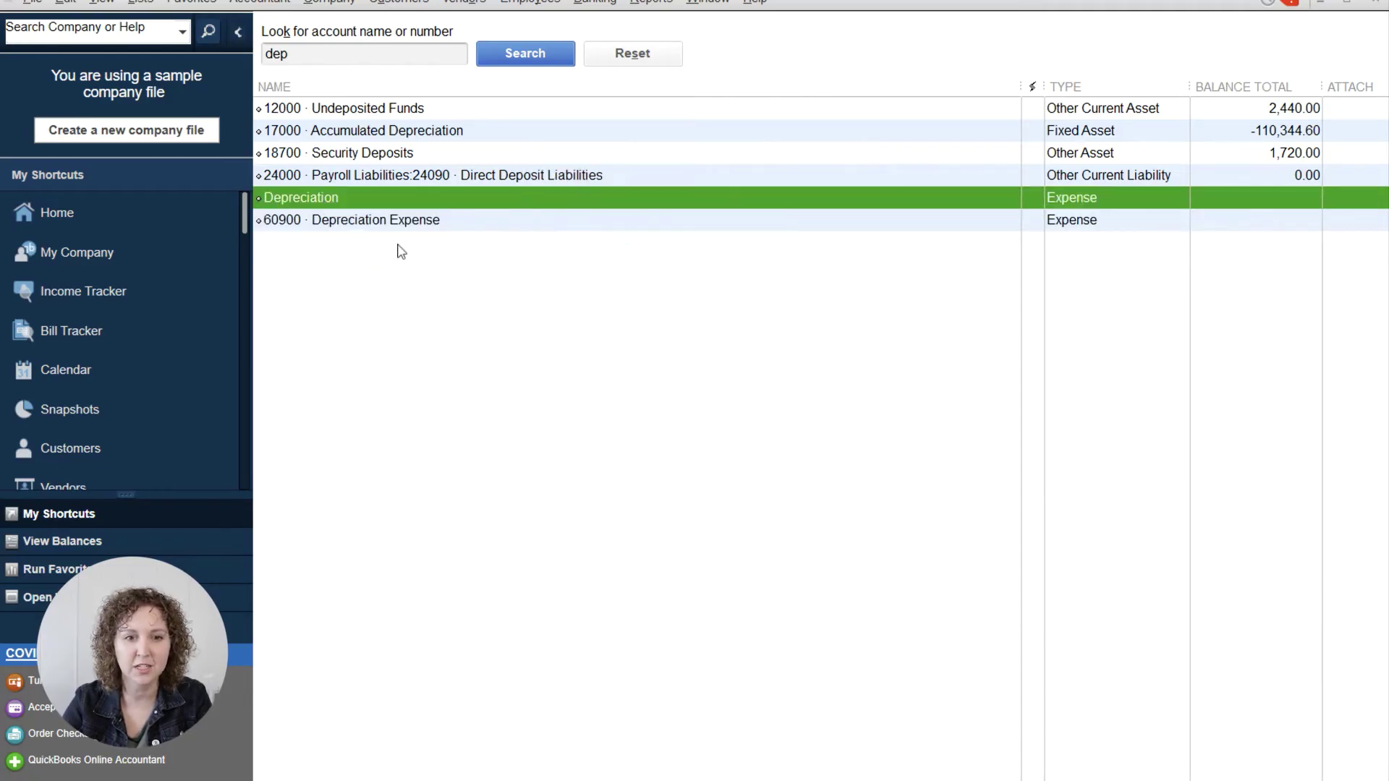
# - Open the existing Depreciation Expense account for editing to review its name, and close it without saving
pyautogui.rightClick(395, 206)
pyautogui.click(445, 287)
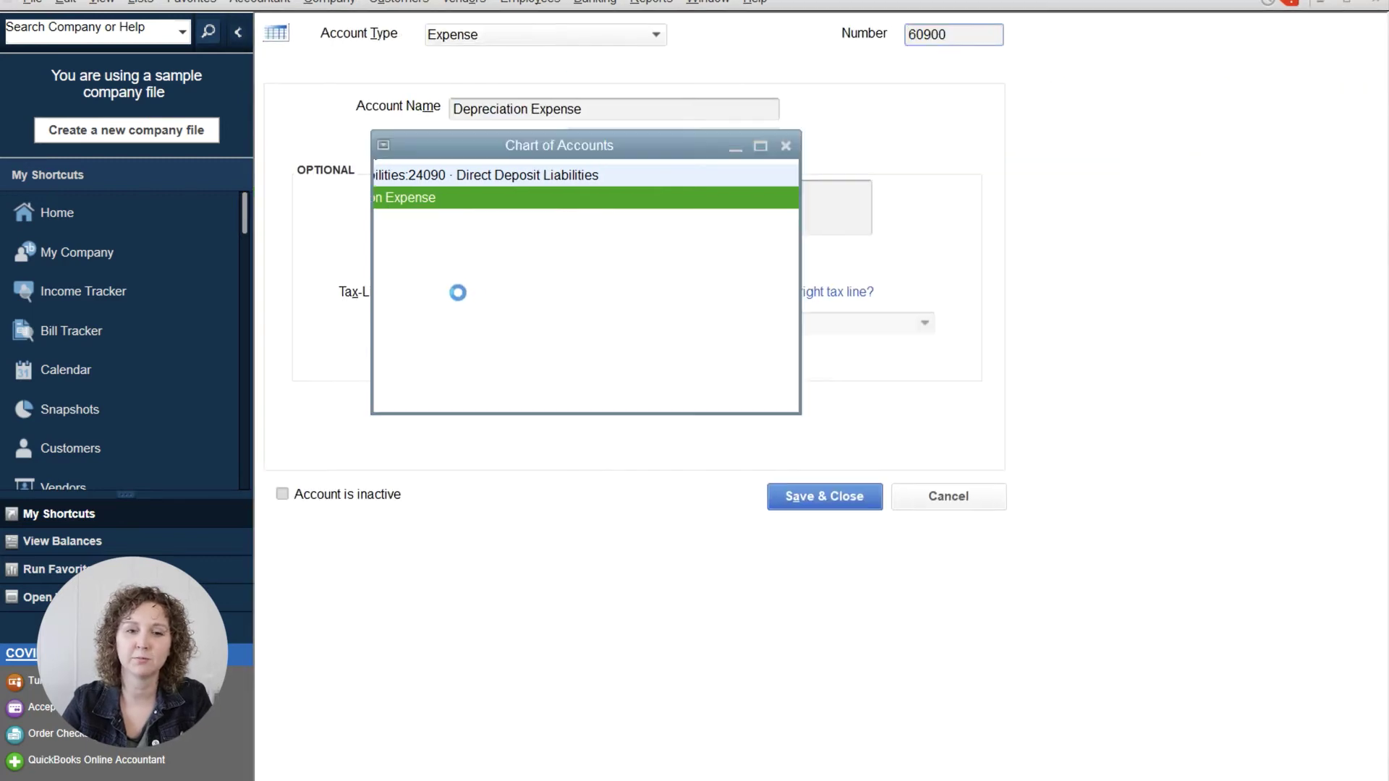
pyautogui.moveTo(610, 107); pyautogui.dragTo(454, 114)
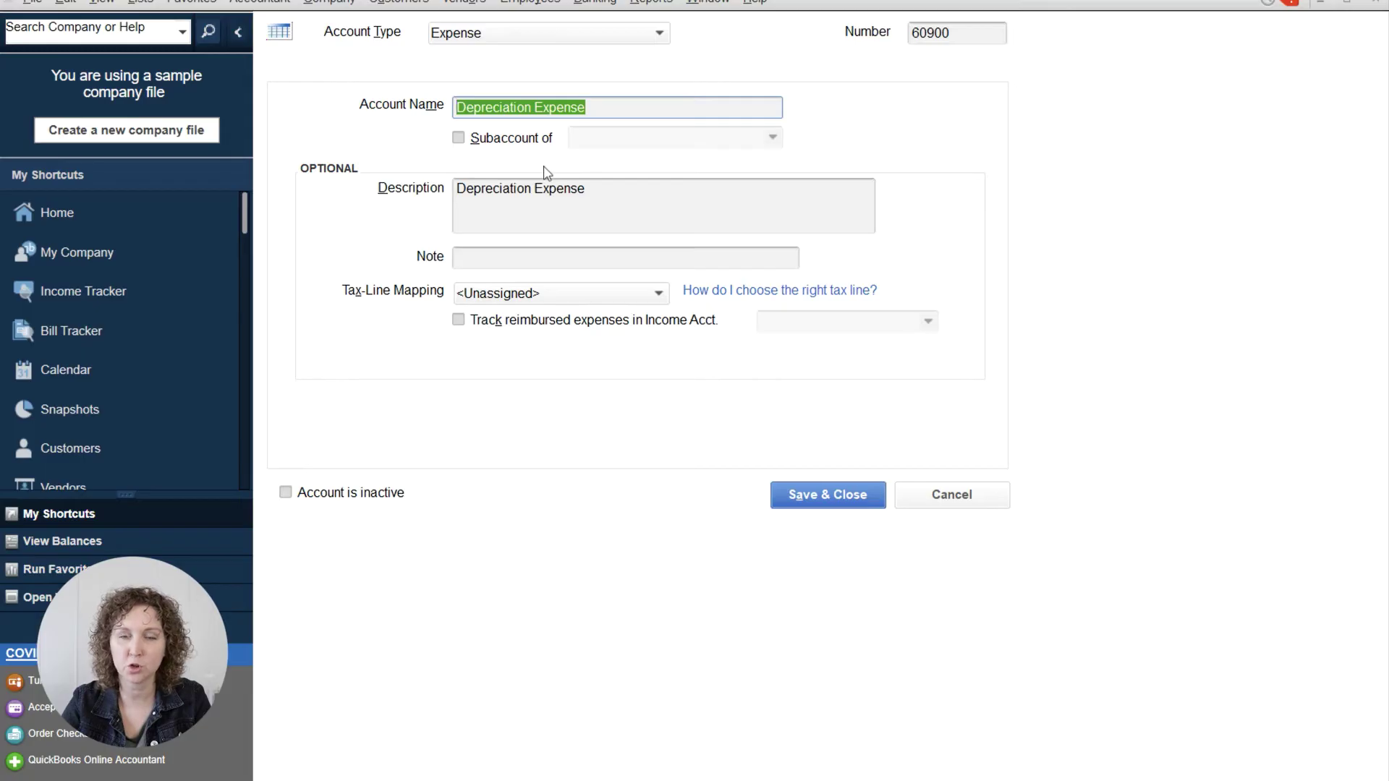
pyautogui.click(942, 498)
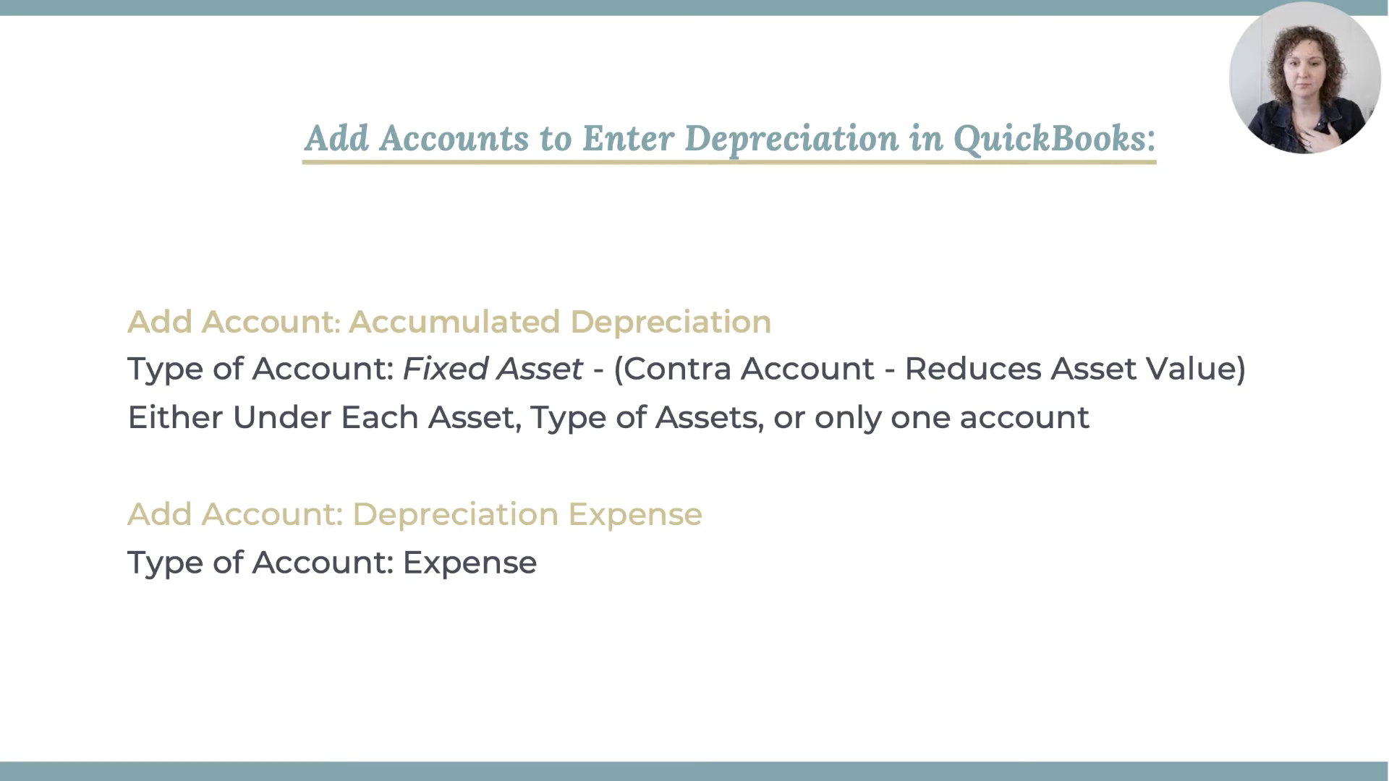
pyautogui.press('Right')
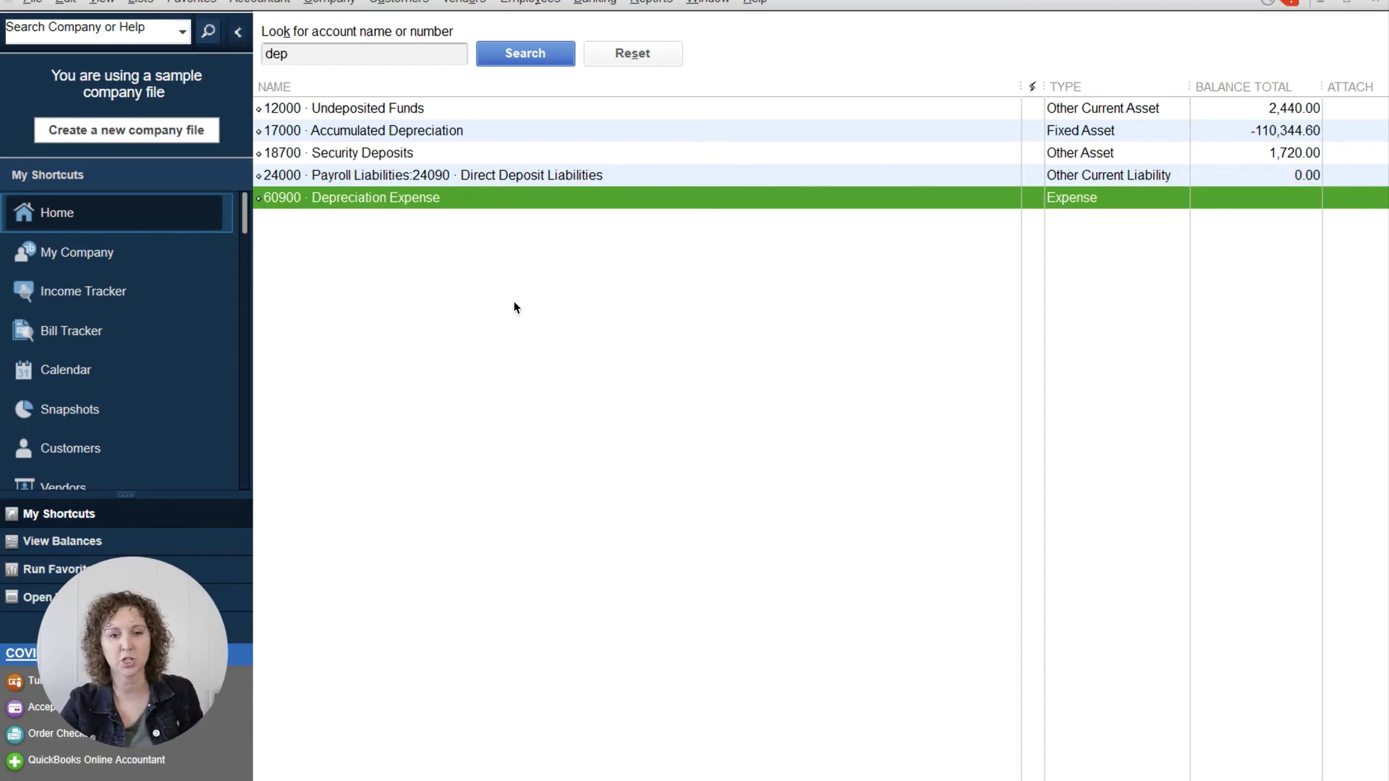
# - Clear the account search text, compare the types of Accumulated Depreciation and Depreciation Expense, and close the chart of accounts
pyautogui.doubleClick(419, 62)
pyautogui.press('BackSpace')
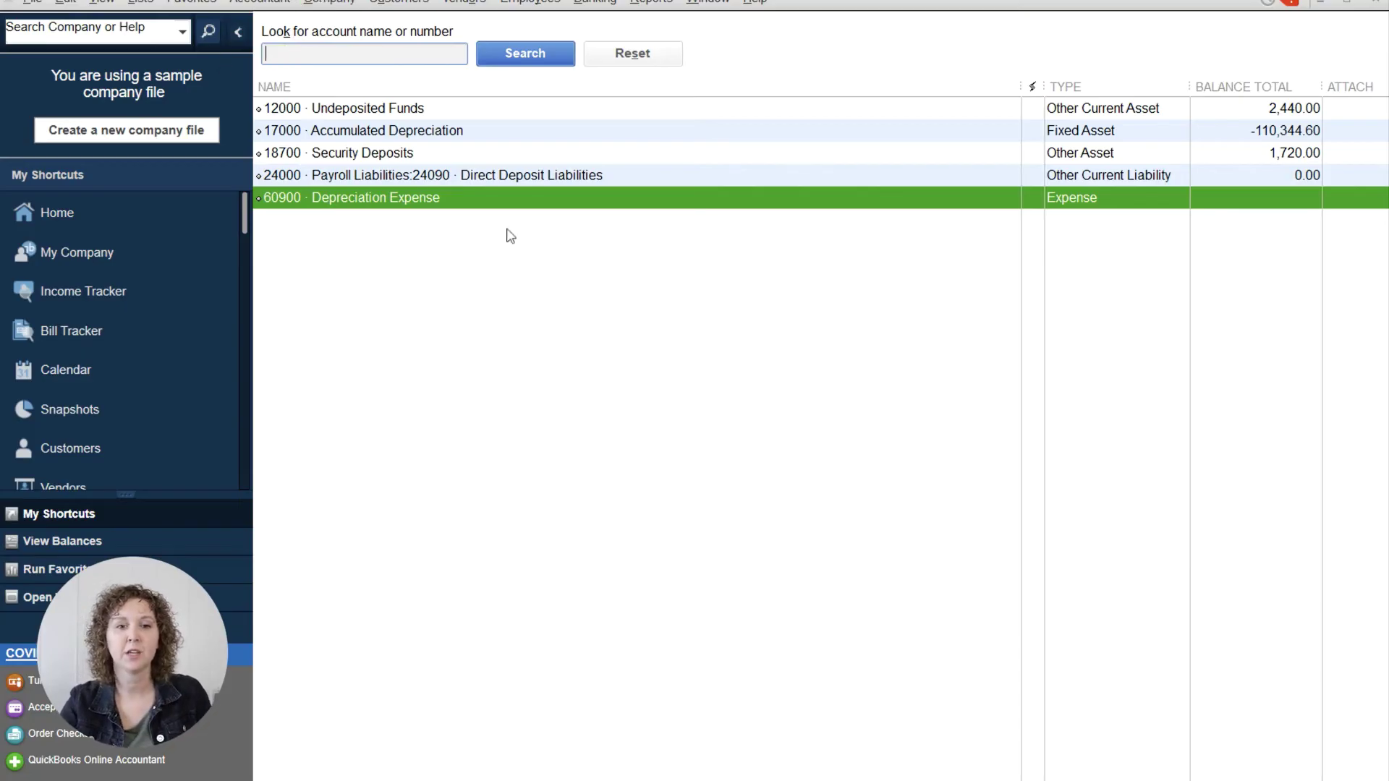
pyautogui.click(507, 280)
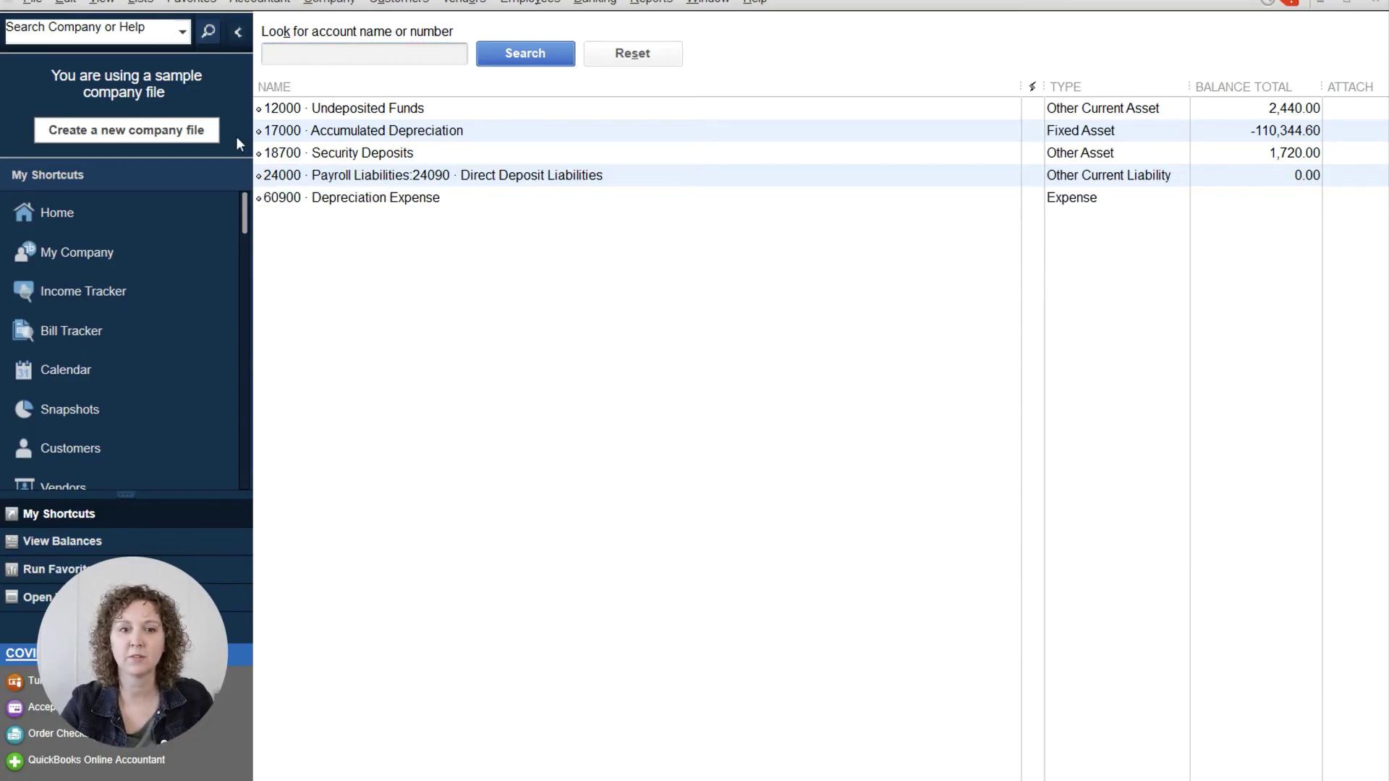
pyautogui.click(409, 132)
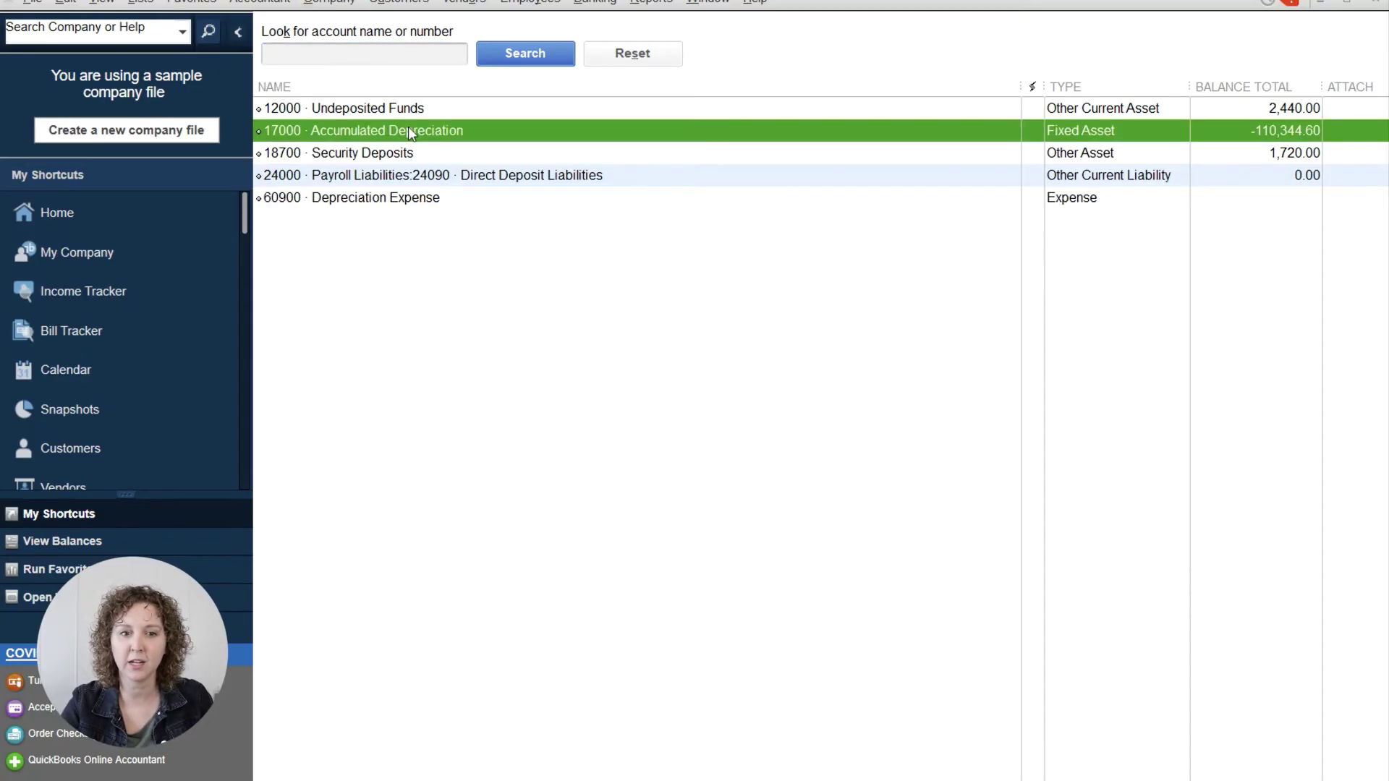
pyautogui.click(427, 202)
pyautogui.click(1080, 132)
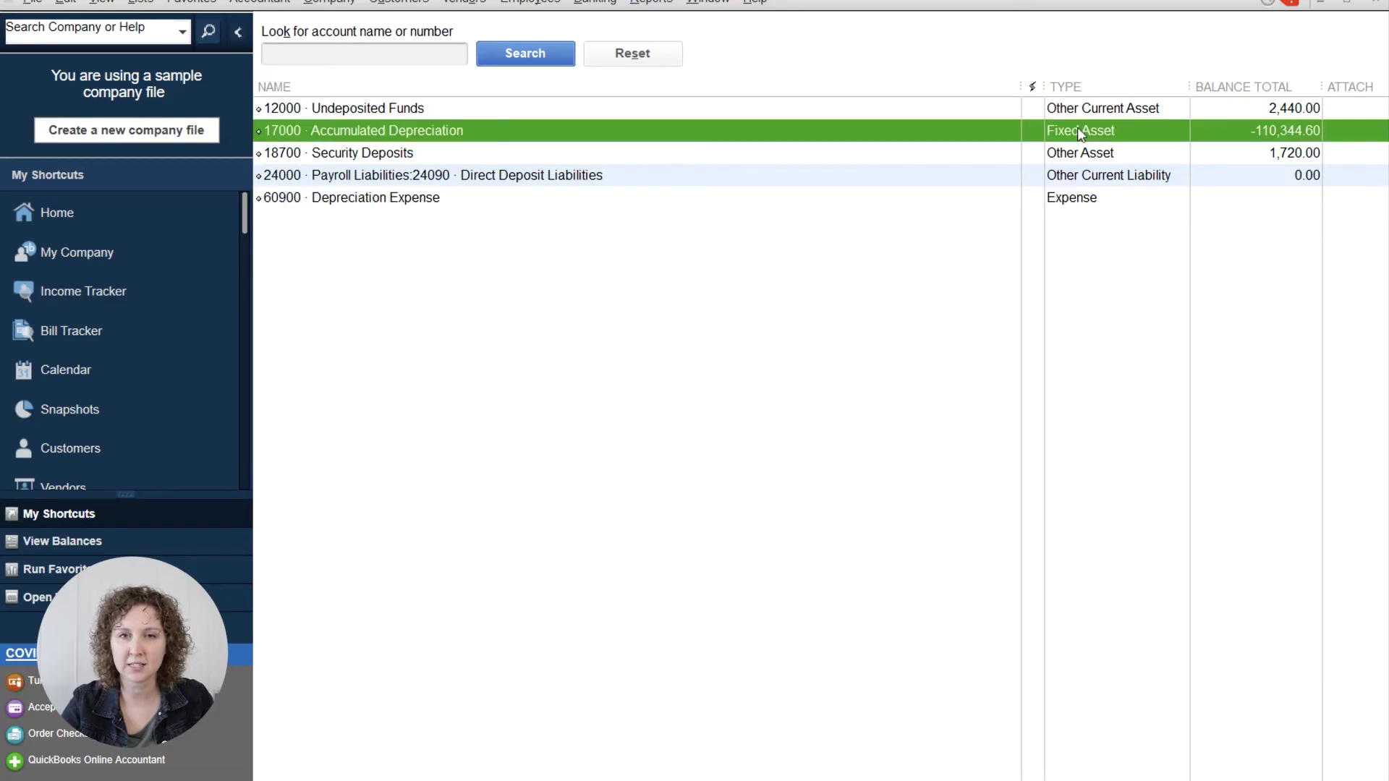
pyautogui.click(1088, 196)
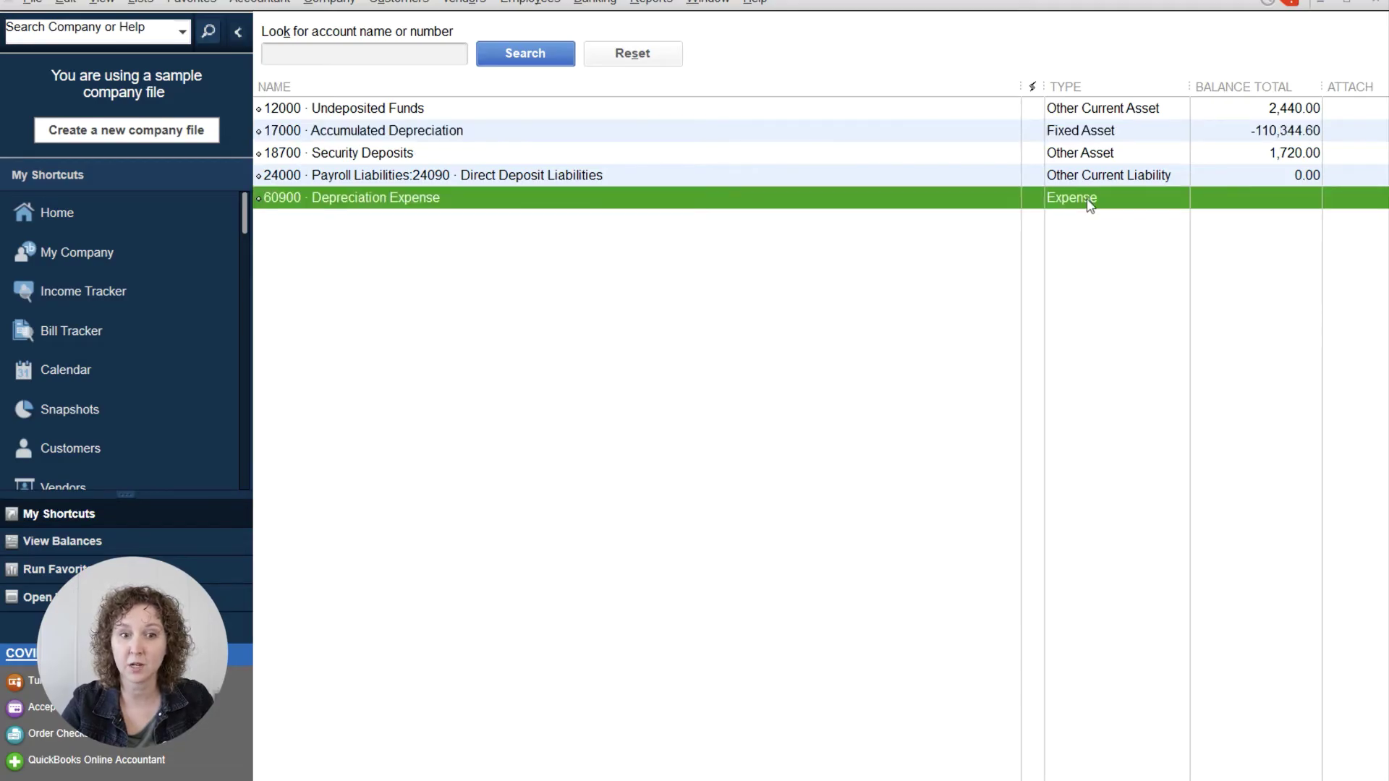
pyautogui.click(1371, 10)
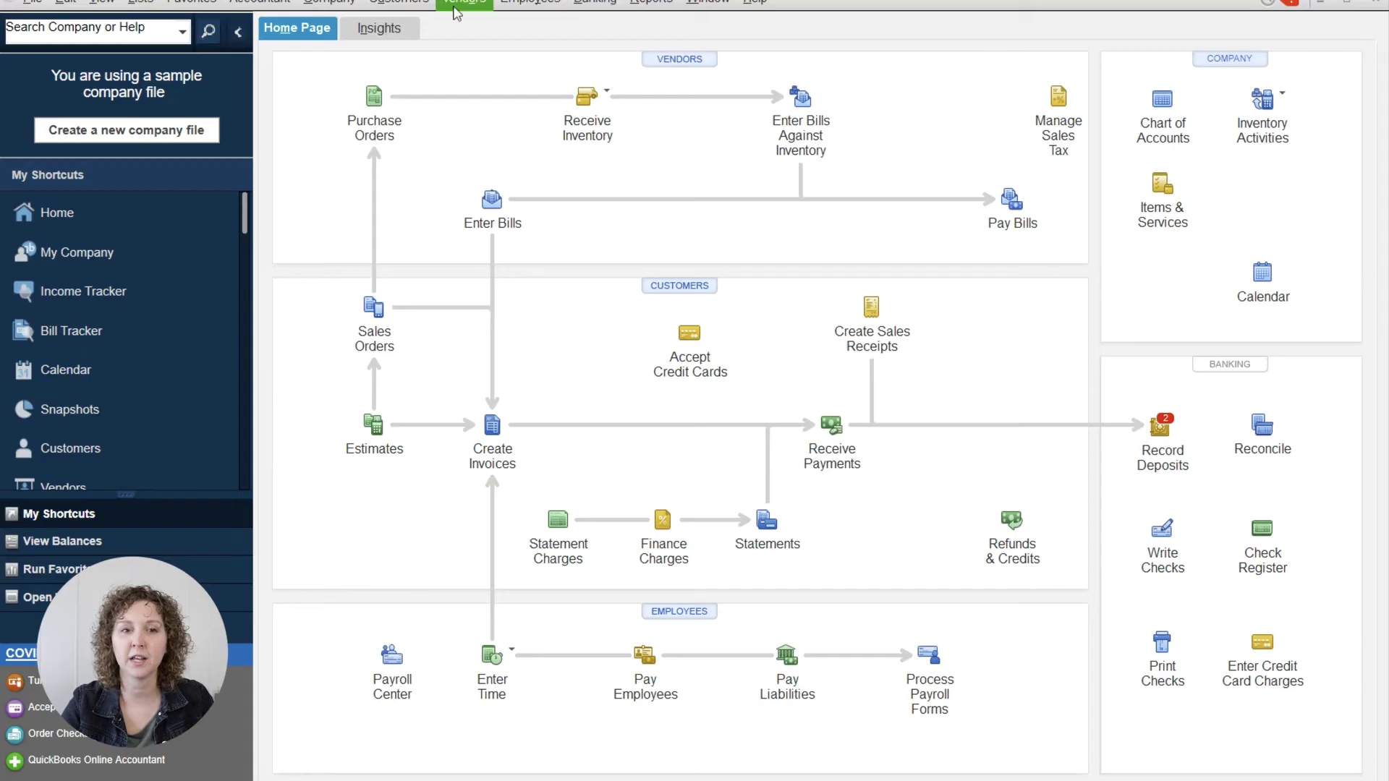
# - Open a new general journal entry and date it 12/31/2024
pyautogui.click(327, 4)
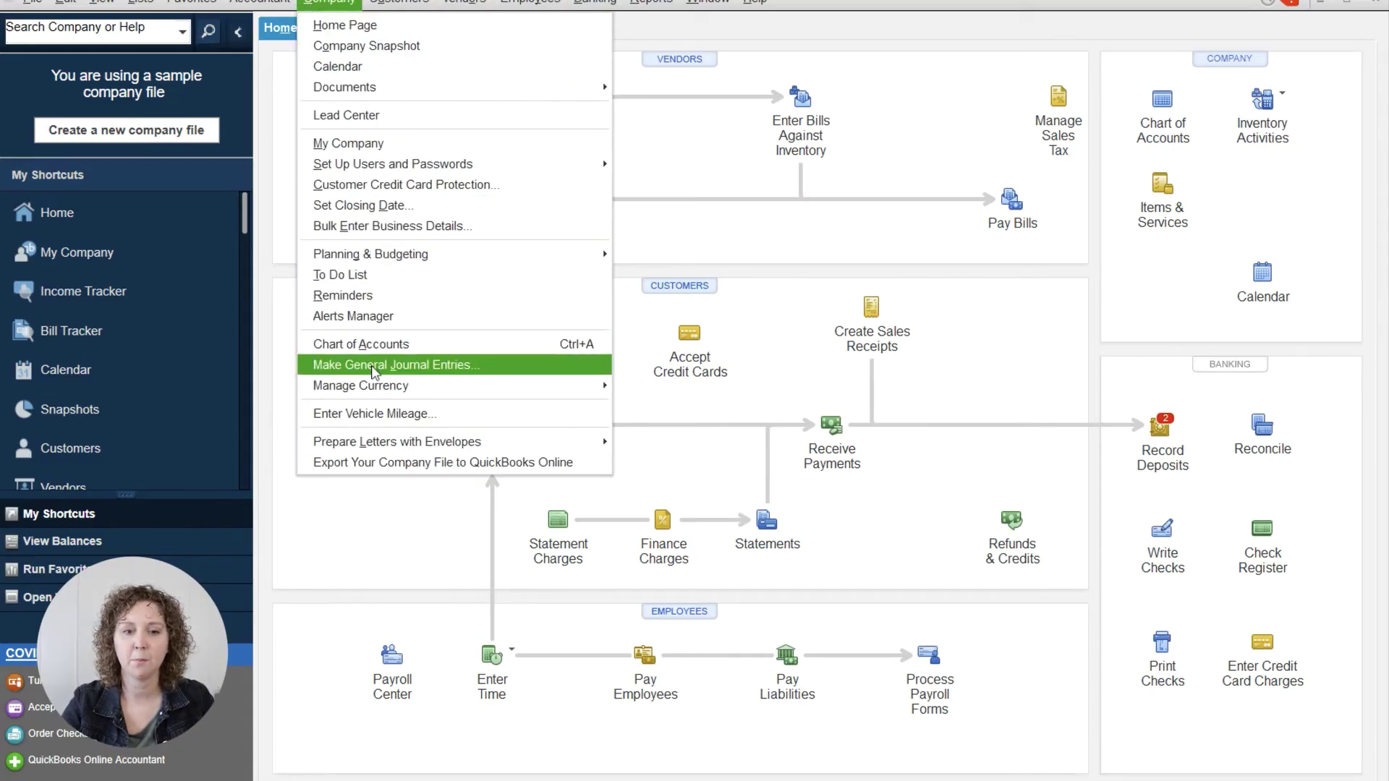
pyautogui.click(374, 366)
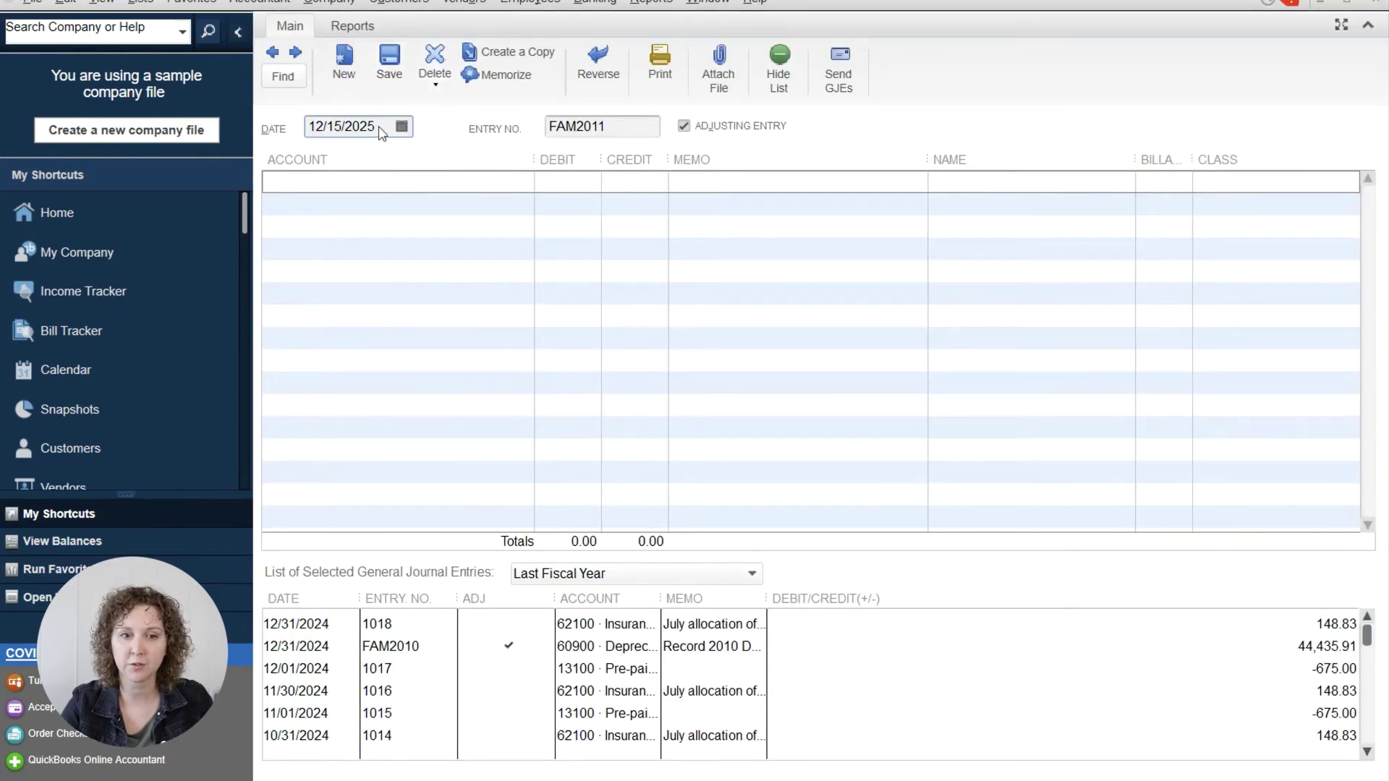
pyautogui.write('12')
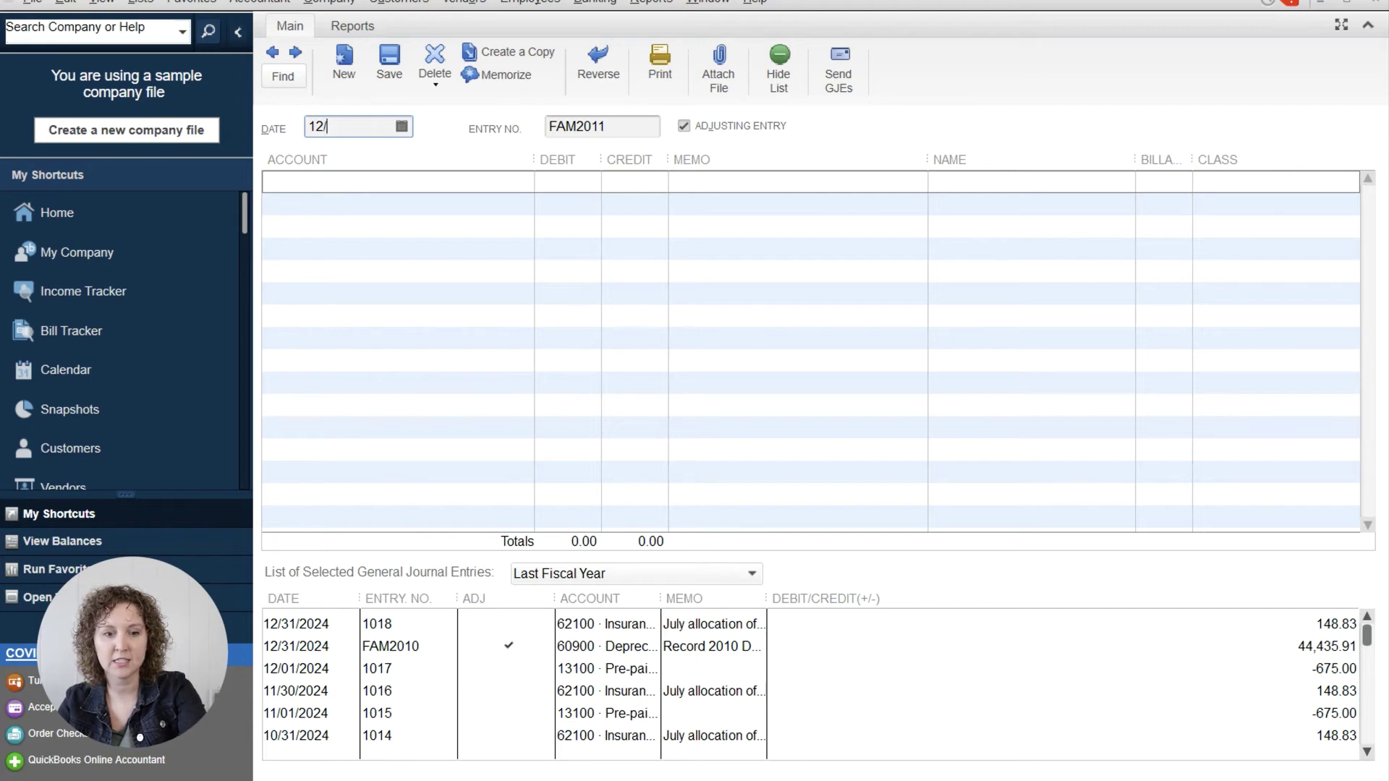
pyautogui.write('/21')
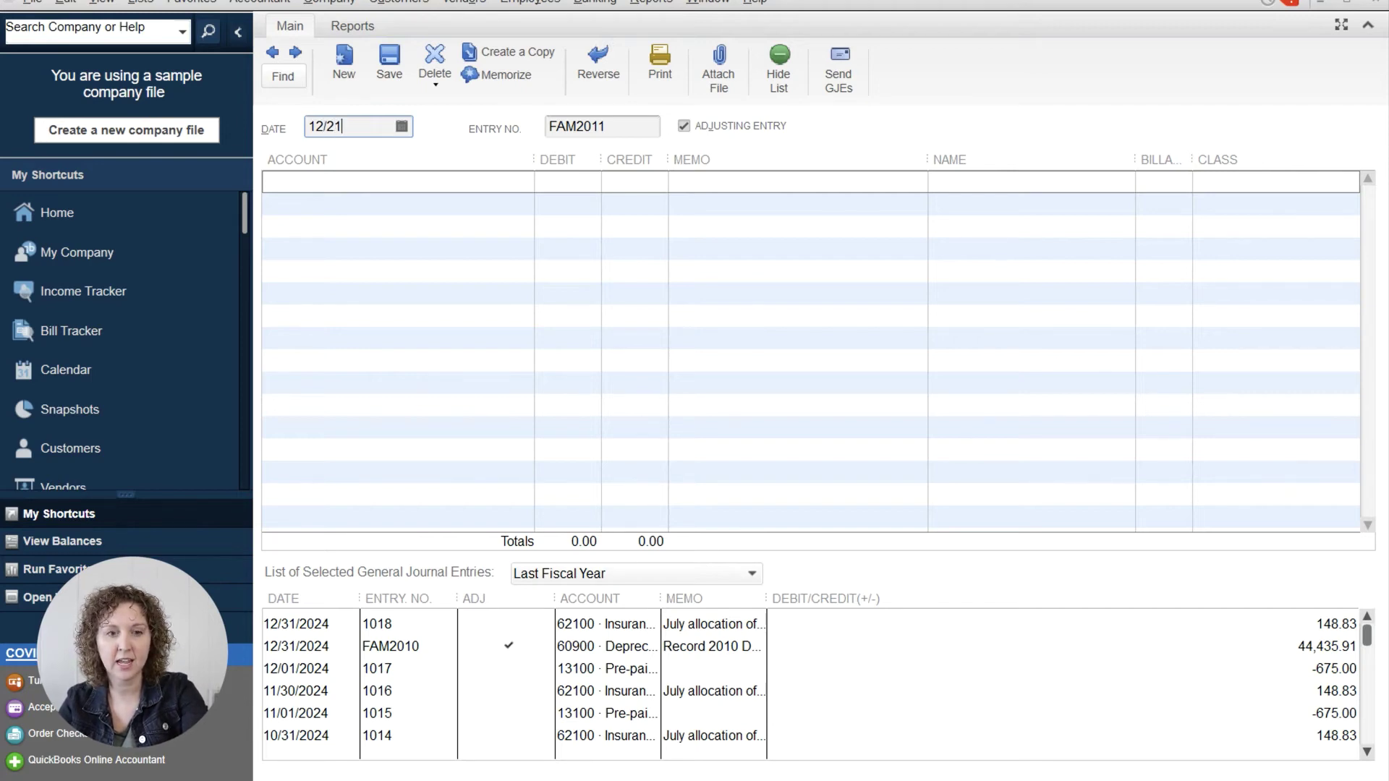
pyautogui.press('BackSpace')
pyautogui.press('BackSpace')
pyautogui.write('31/2024')
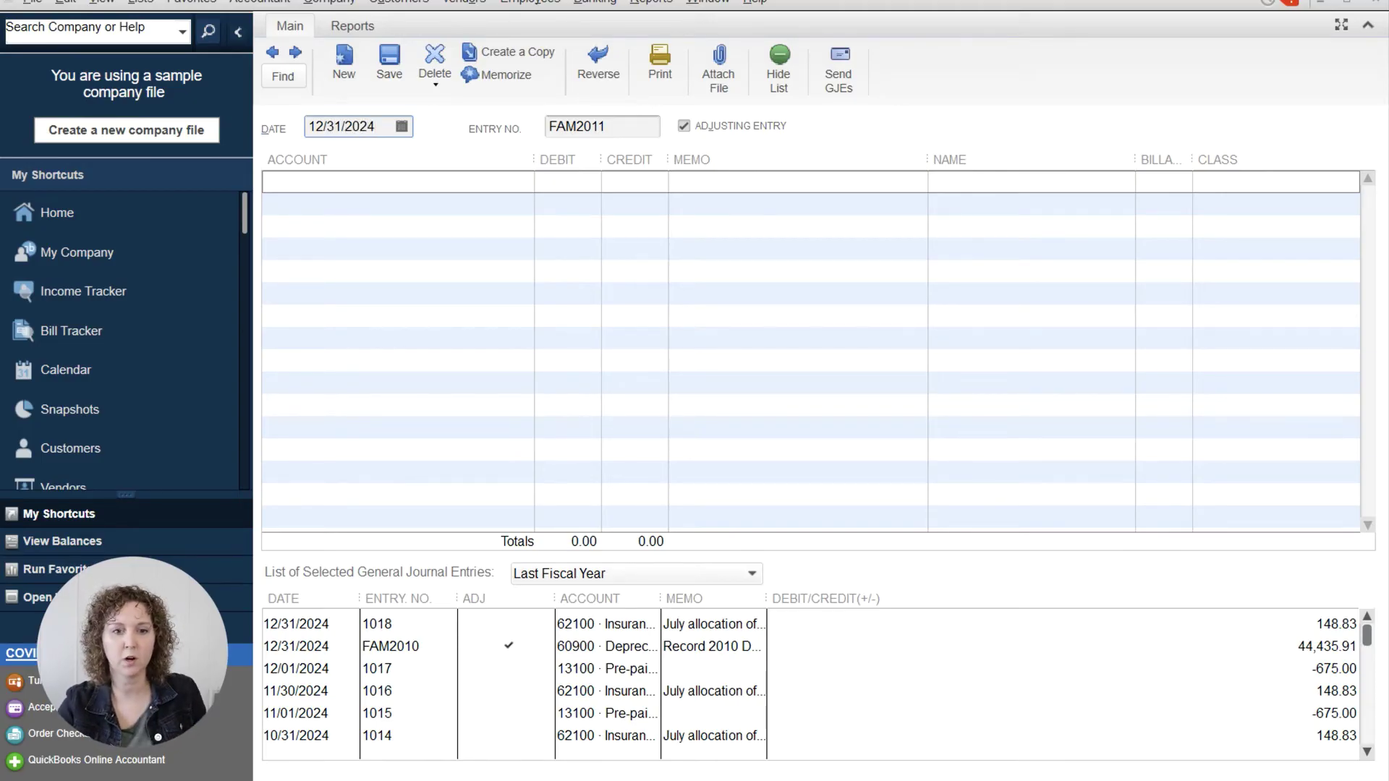
# - Try 17000 · Accumulated Depreciation as the account on the journal entry's first line
pyautogui.click(403, 183)
pyautogui.click(524, 186)
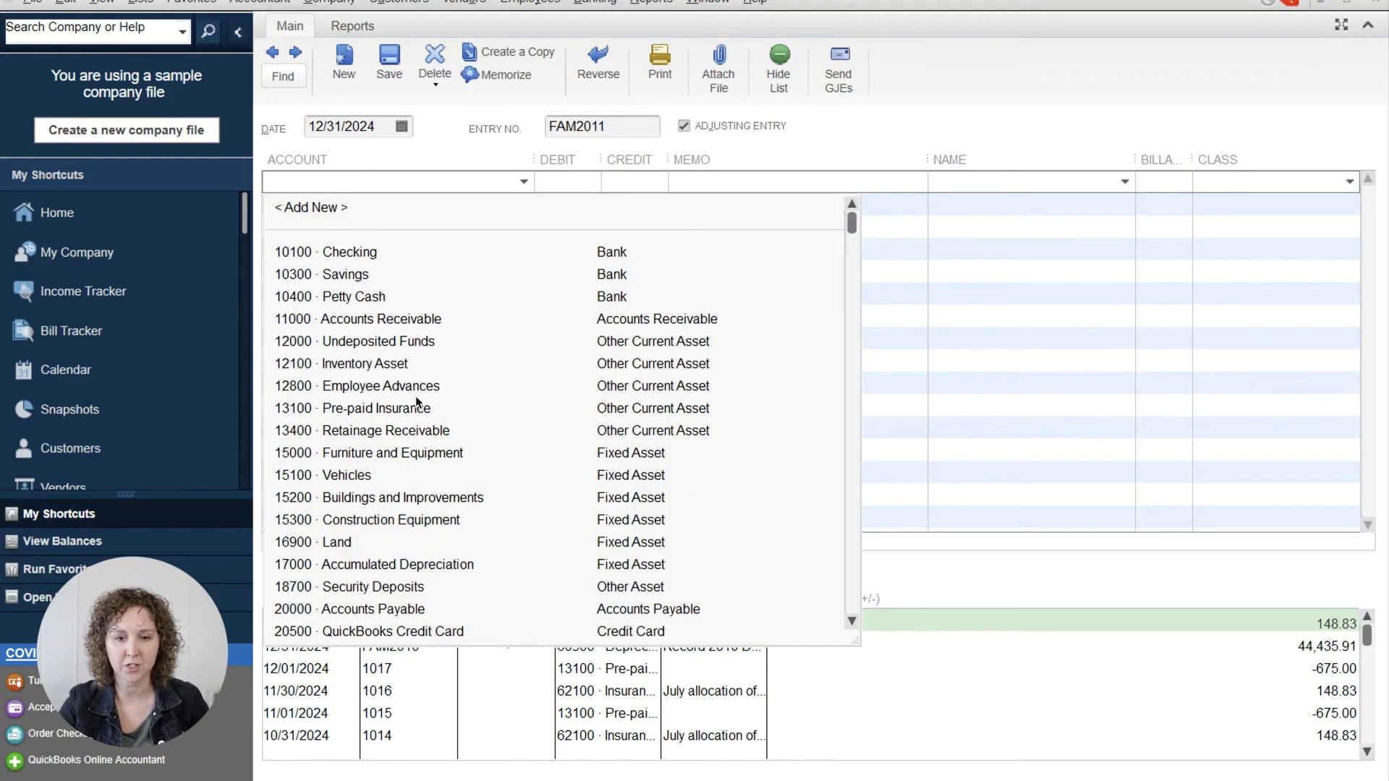
pyautogui.click(382, 565)
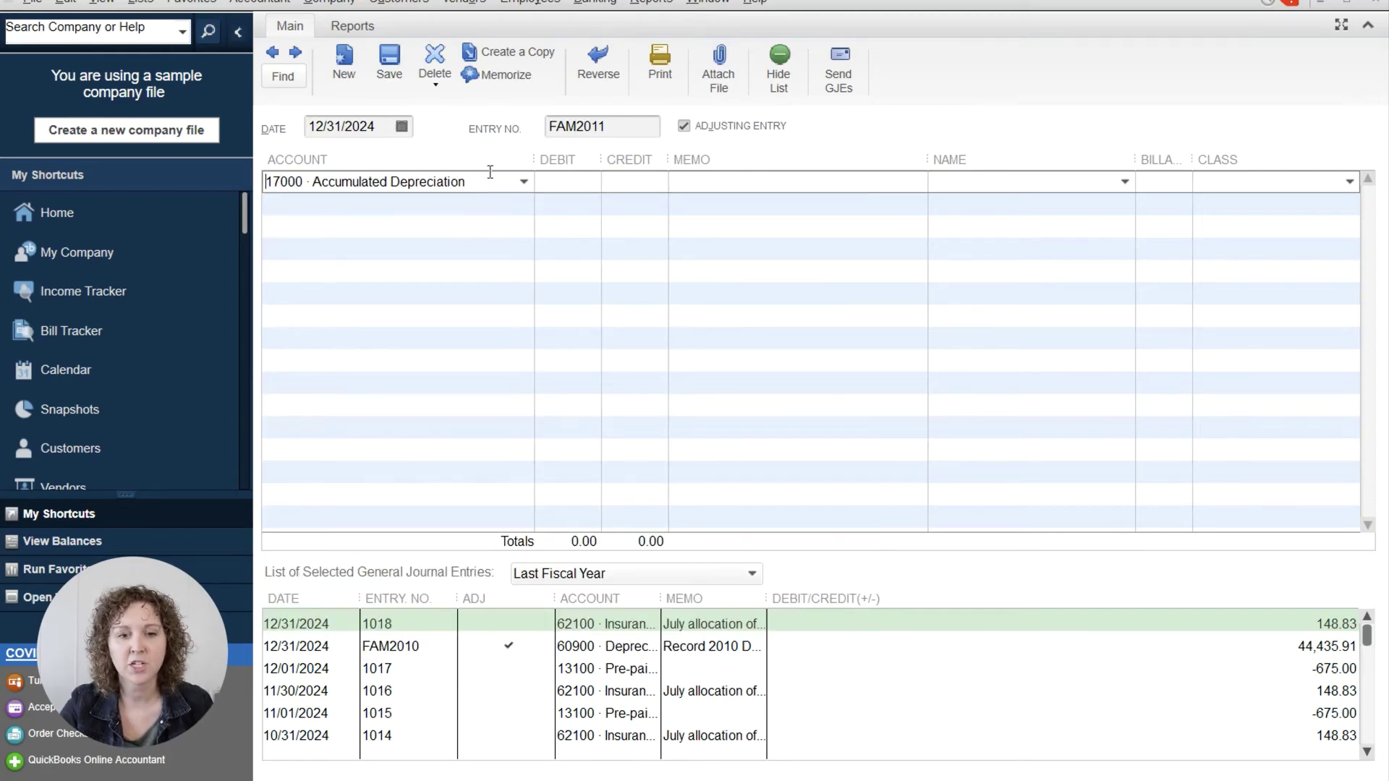
# - Change the journal entry's first-line account to 60900 · Depreciation Expense and enter a debit of 1,000.00
pyautogui.click(523, 182)
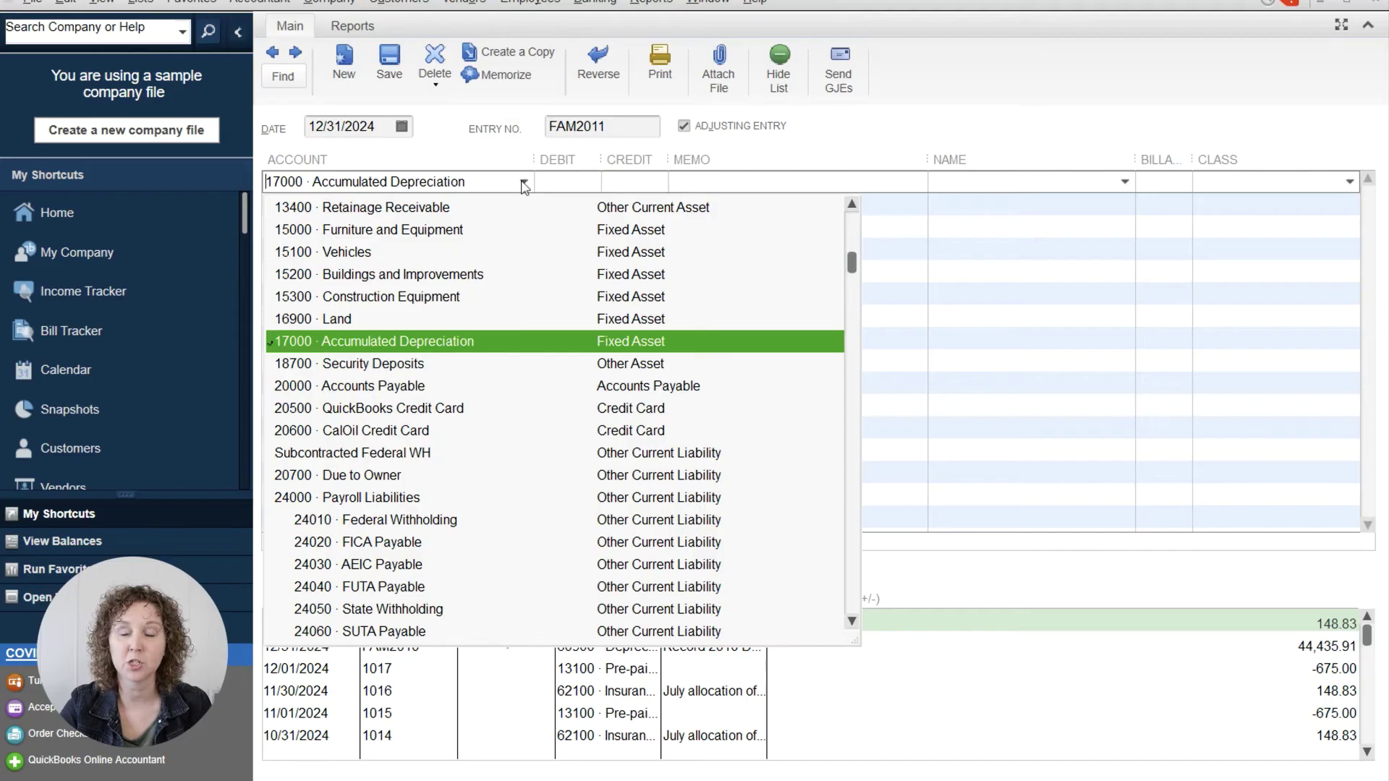
pyautogui.moveTo(472, 184); pyautogui.dragTo(215, 190)
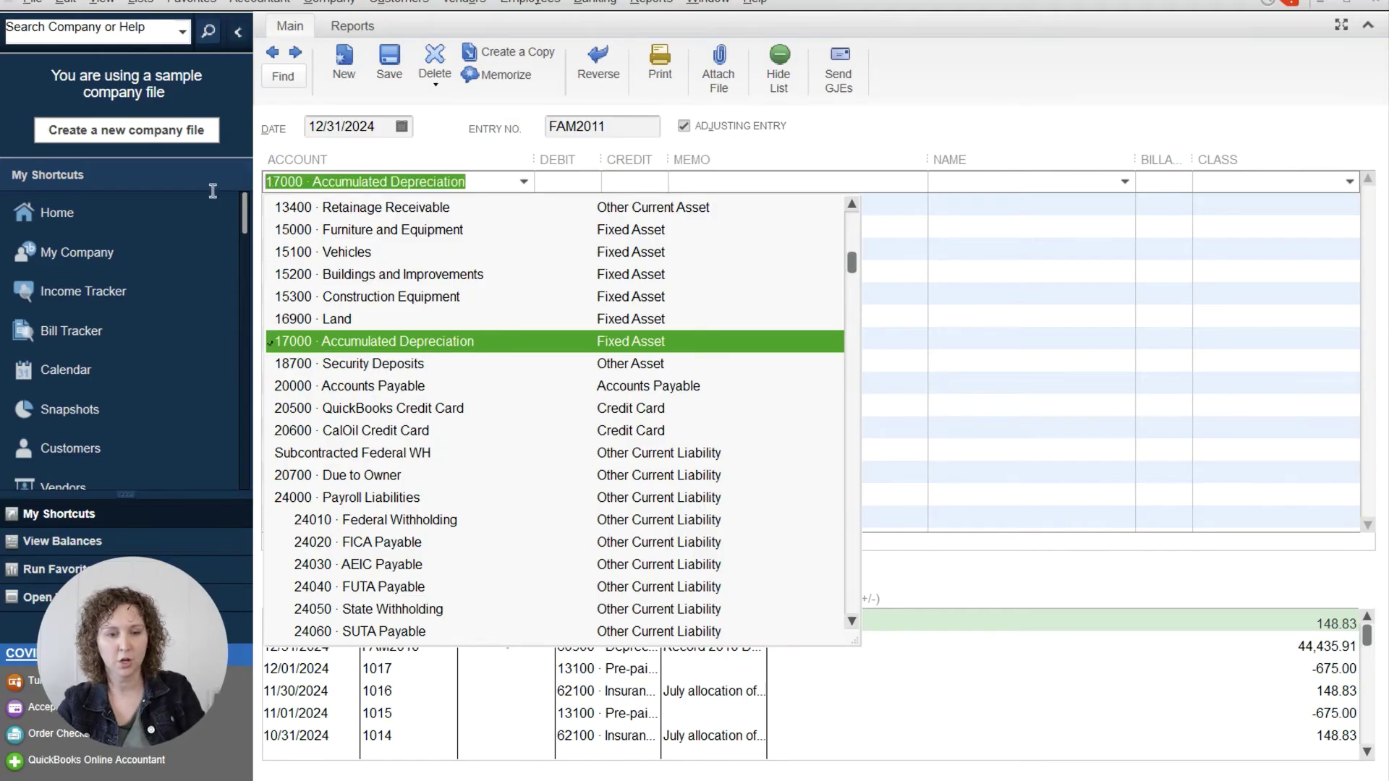
pyautogui.write('Dep')
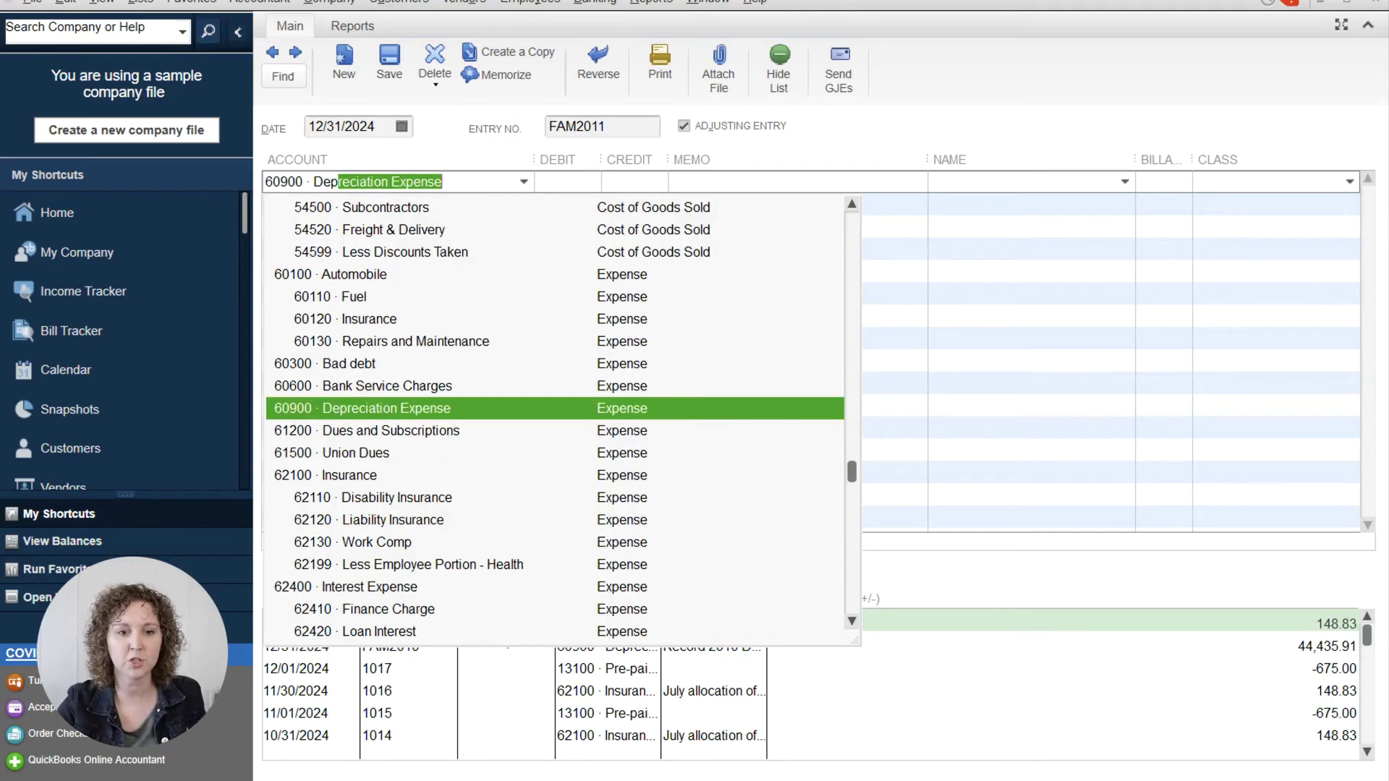
pyautogui.click(460, 409)
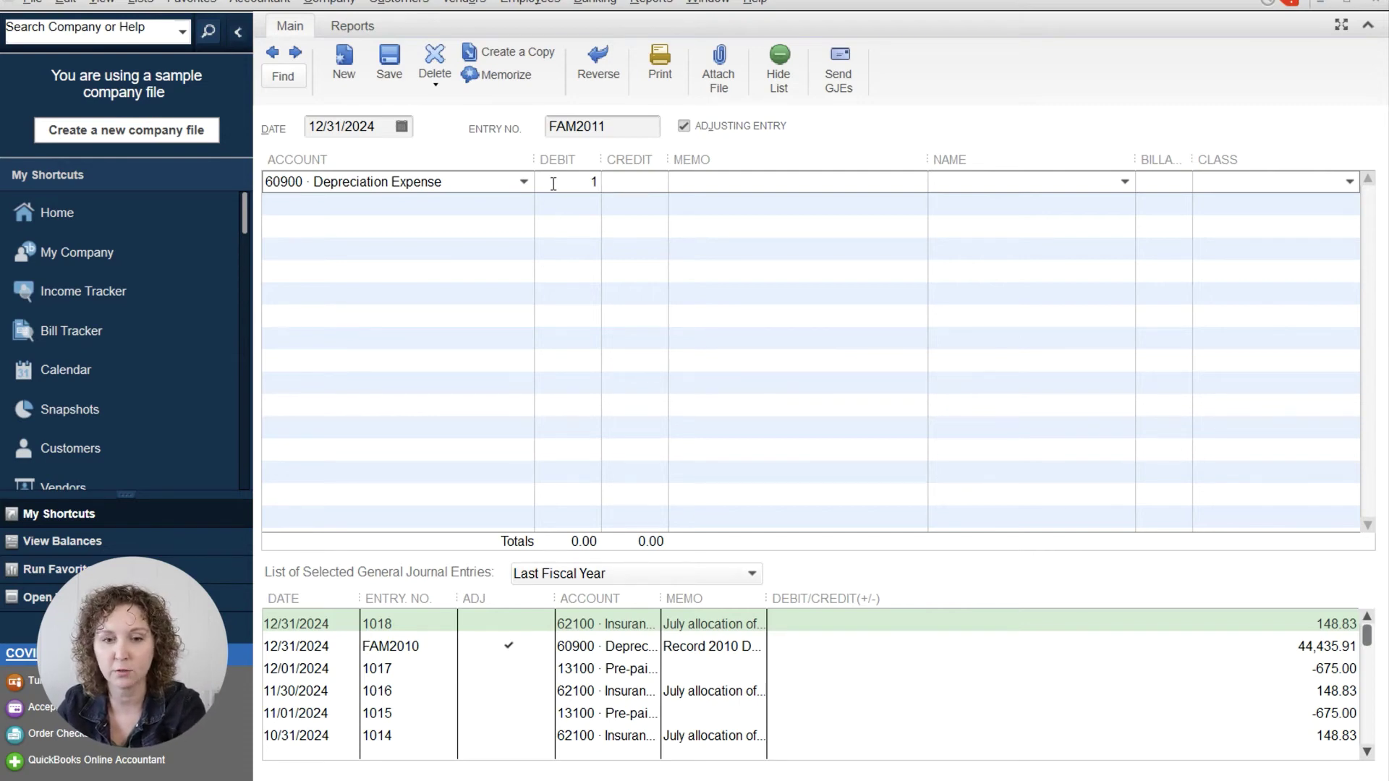
pyautogui.write('0.00')
pyautogui.press('Tab')
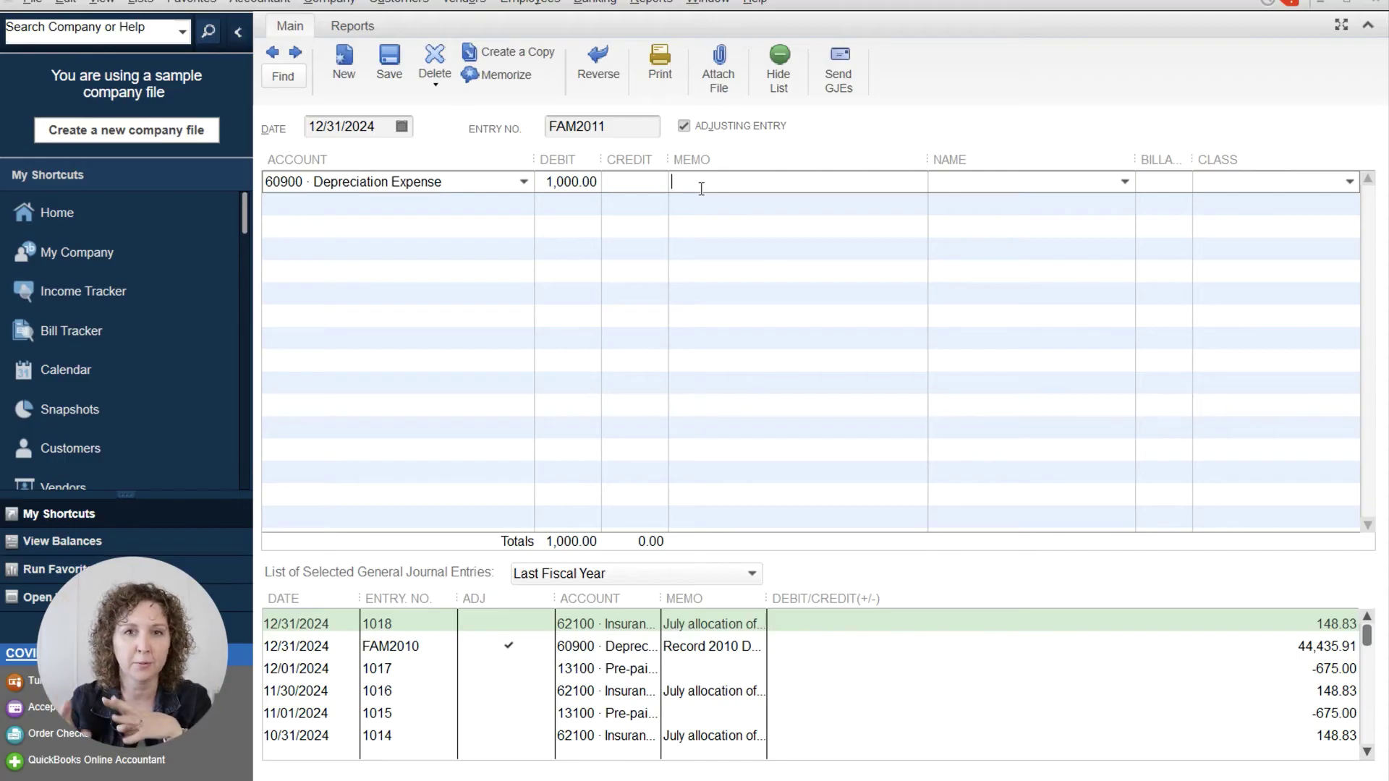
# - Credit 1,000.00 to 17000 · Accumulated Depreciation on the second line, and save and close the journal entry
pyautogui.click(508, 206)
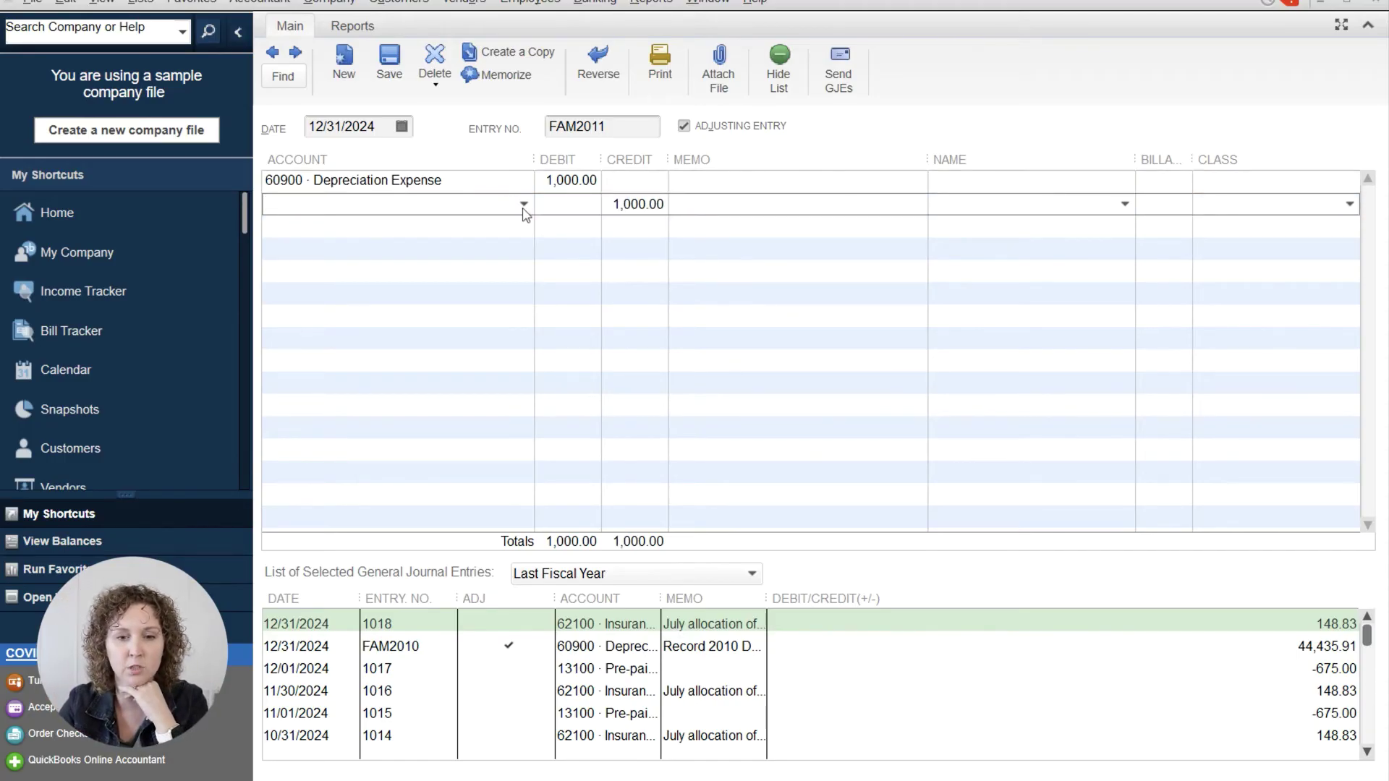
pyautogui.click(524, 205)
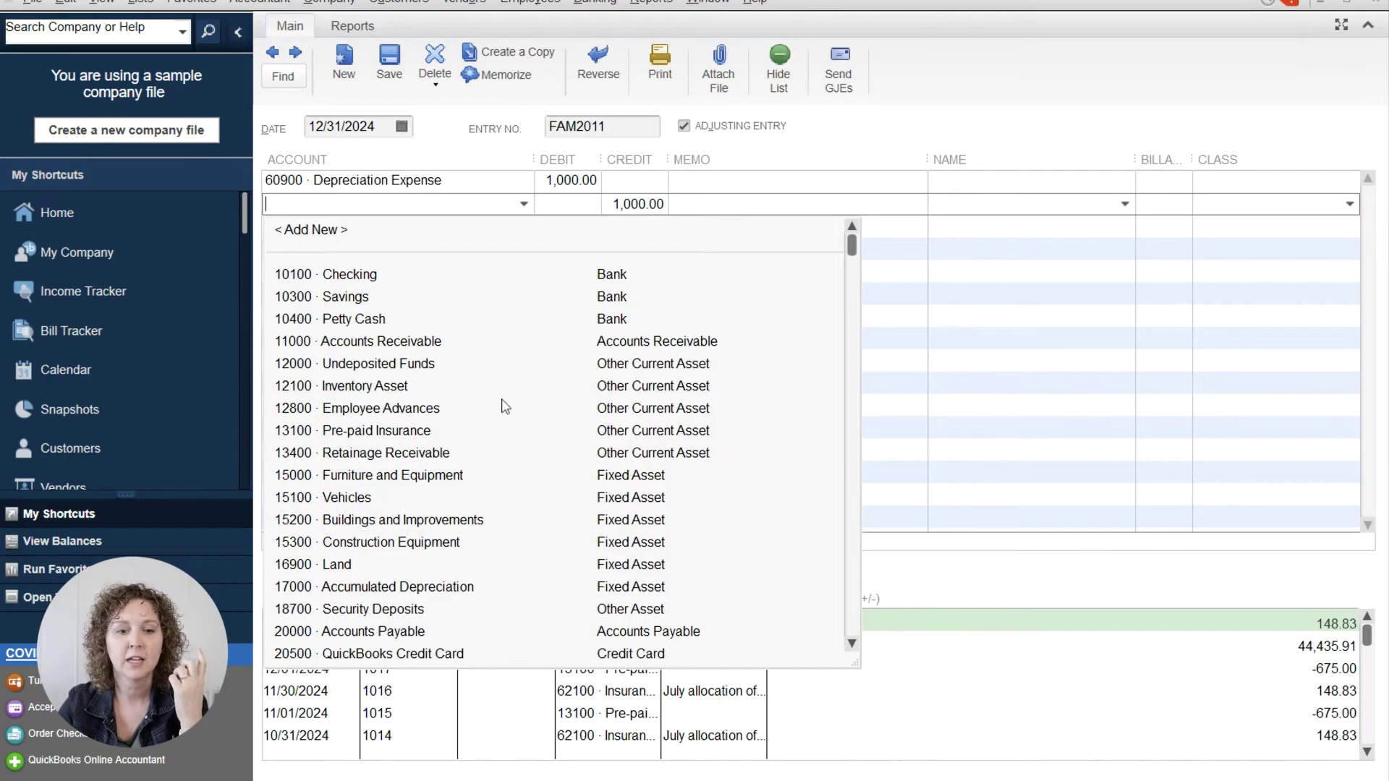
pyautogui.click(451, 587)
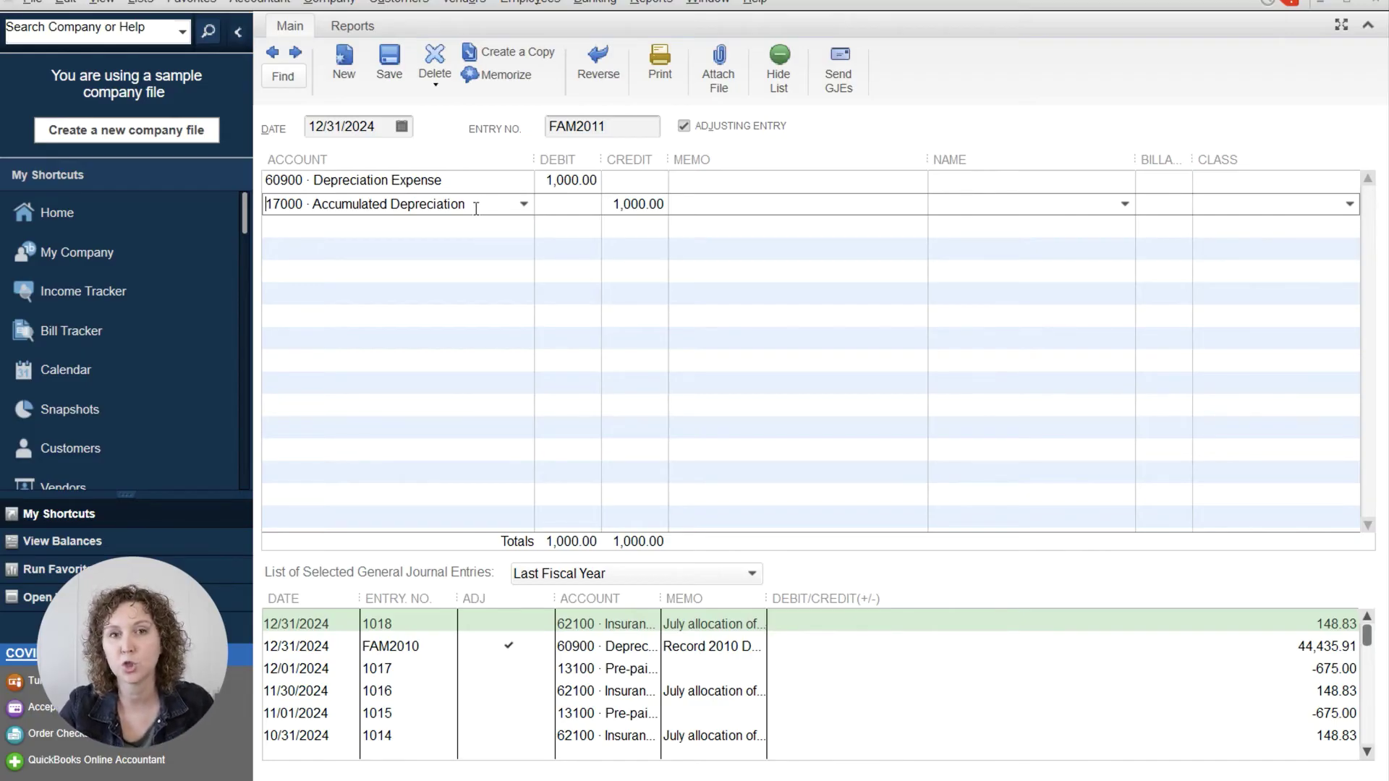
pyautogui.click(774, 200)
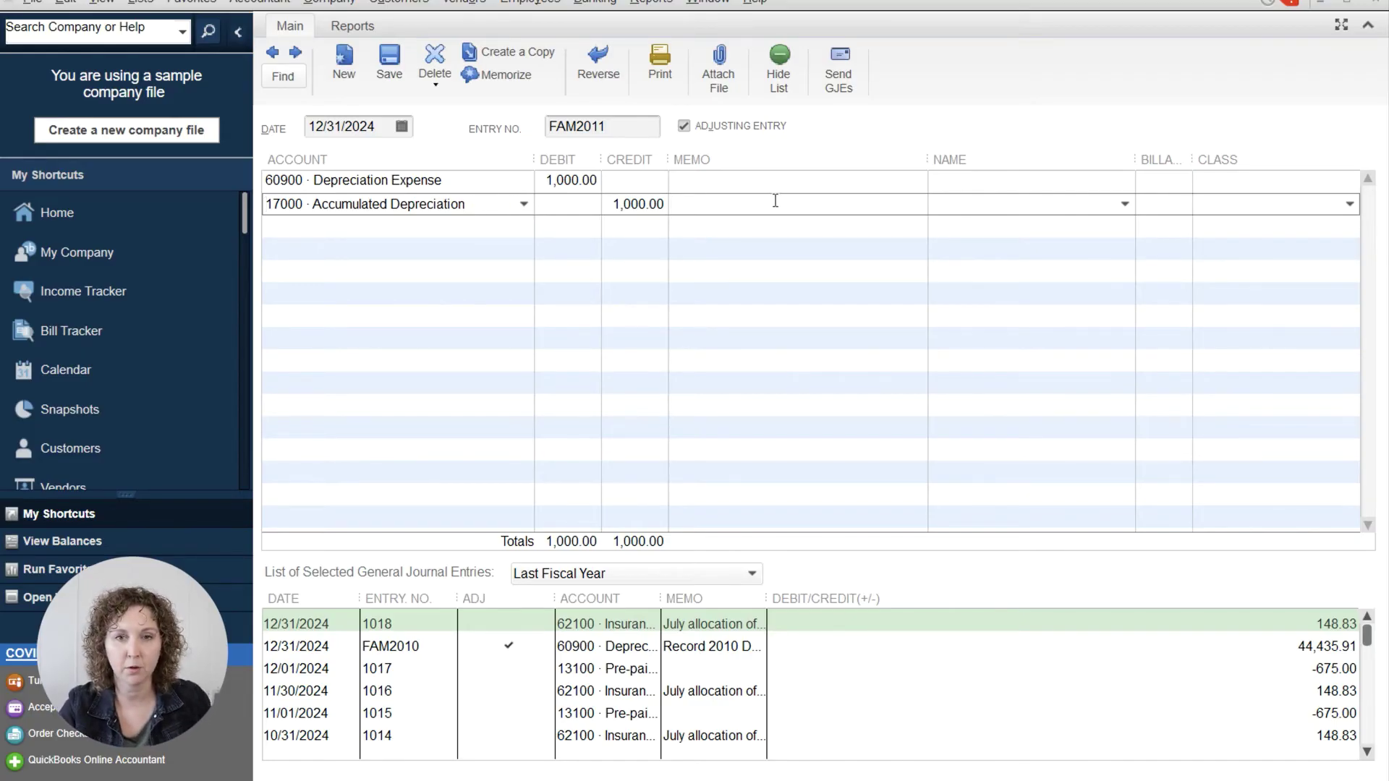
pyautogui.click(403, 72)
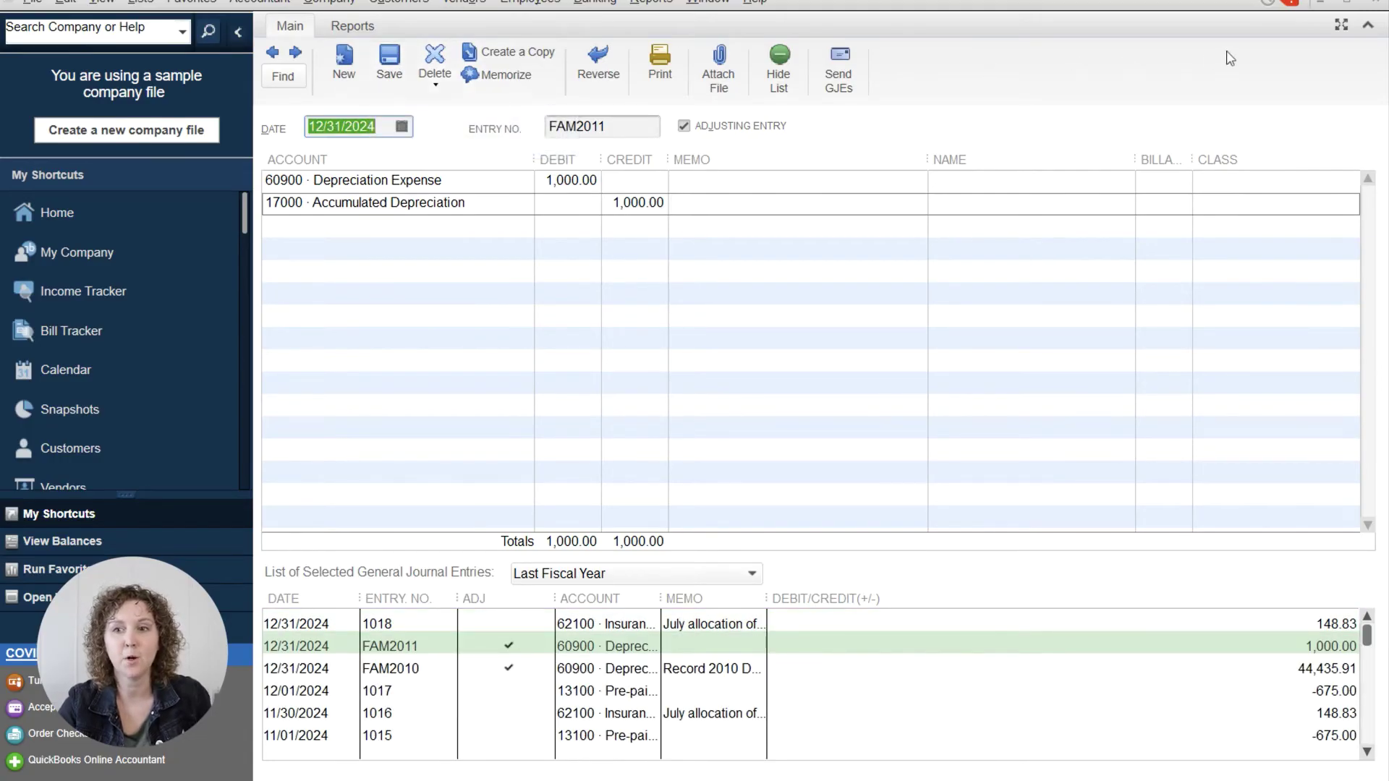
pyautogui.click(1377, 6)
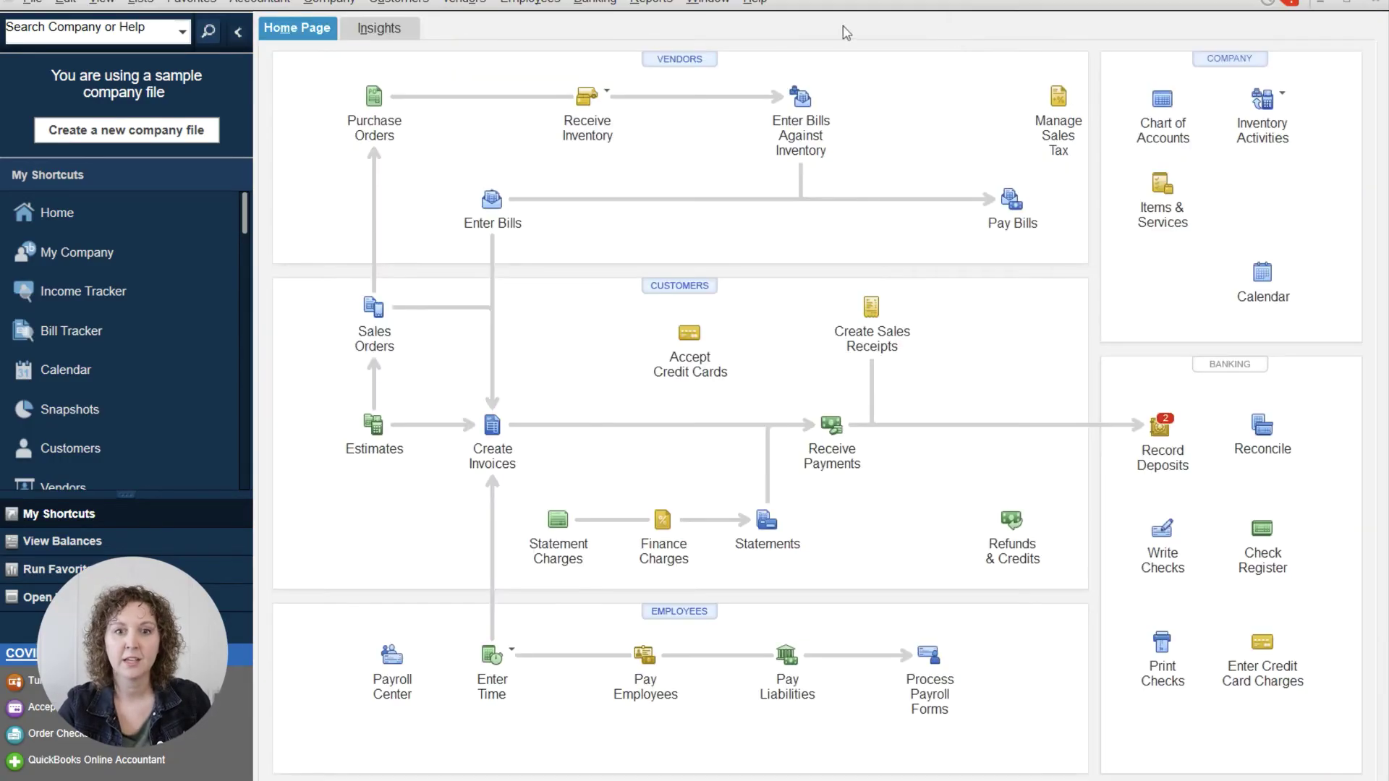
# - Run a standard Profit & Loss report for 12/01/2024 through 12/31/2024
pyautogui.click(657, 10)
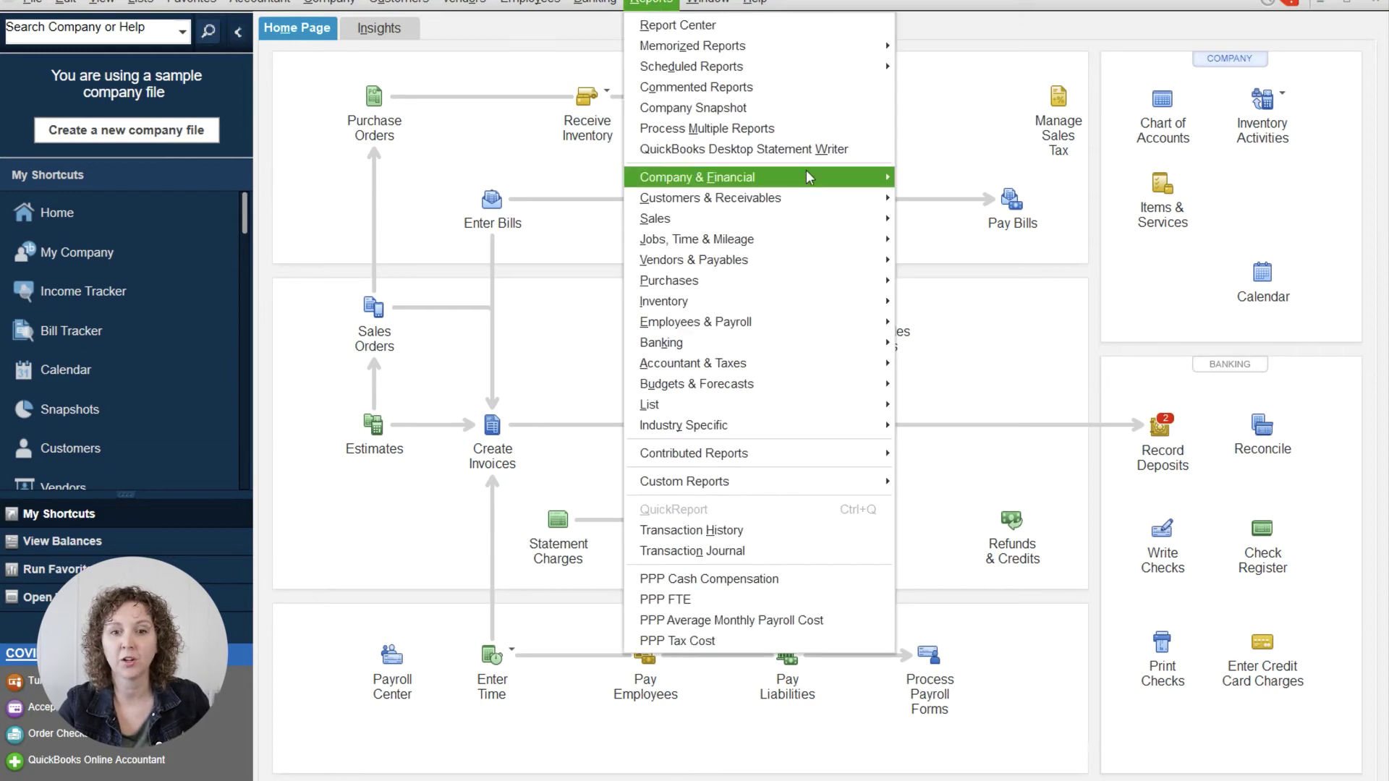
pyautogui.moveTo(809, 177)
pyautogui.click(943, 181)
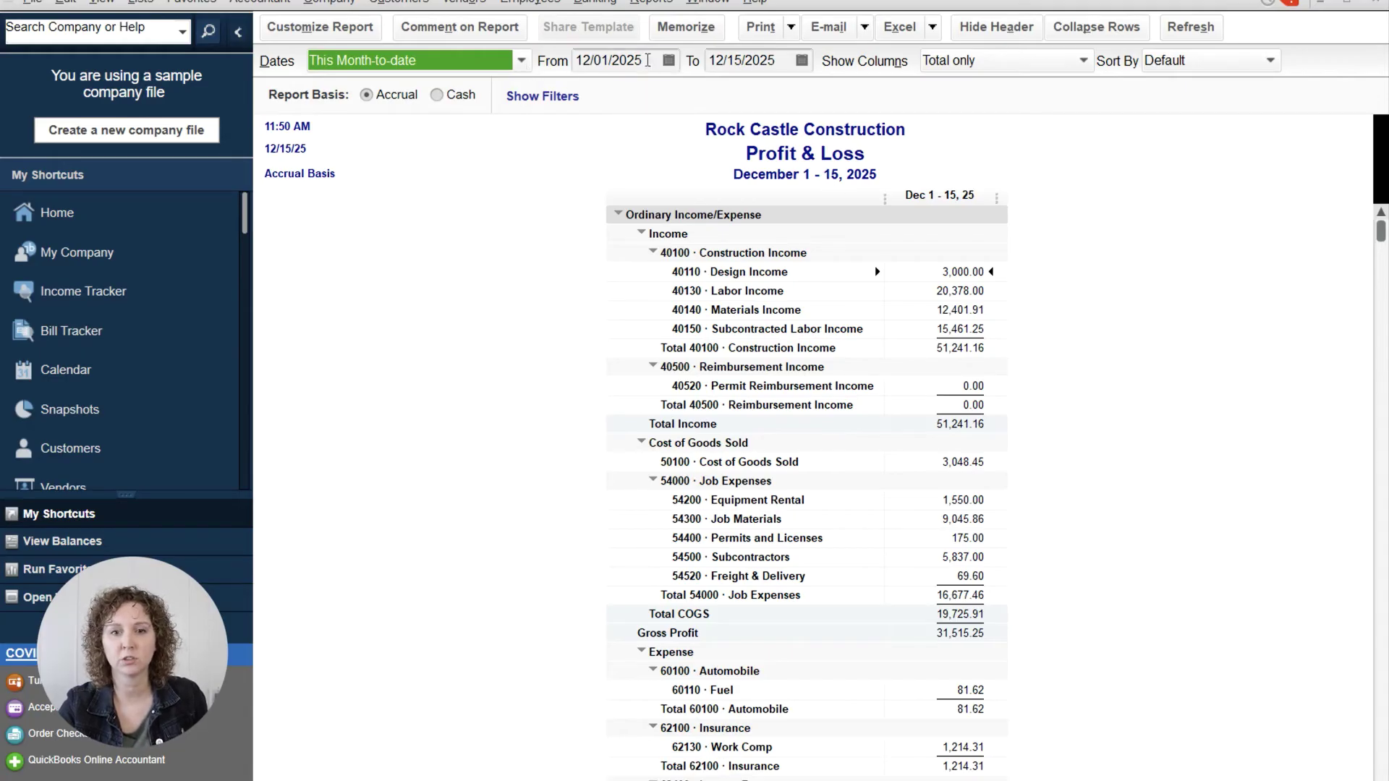
pyautogui.press('Tab')
pyautogui.write('1')
pyautogui.press('BackSpace')
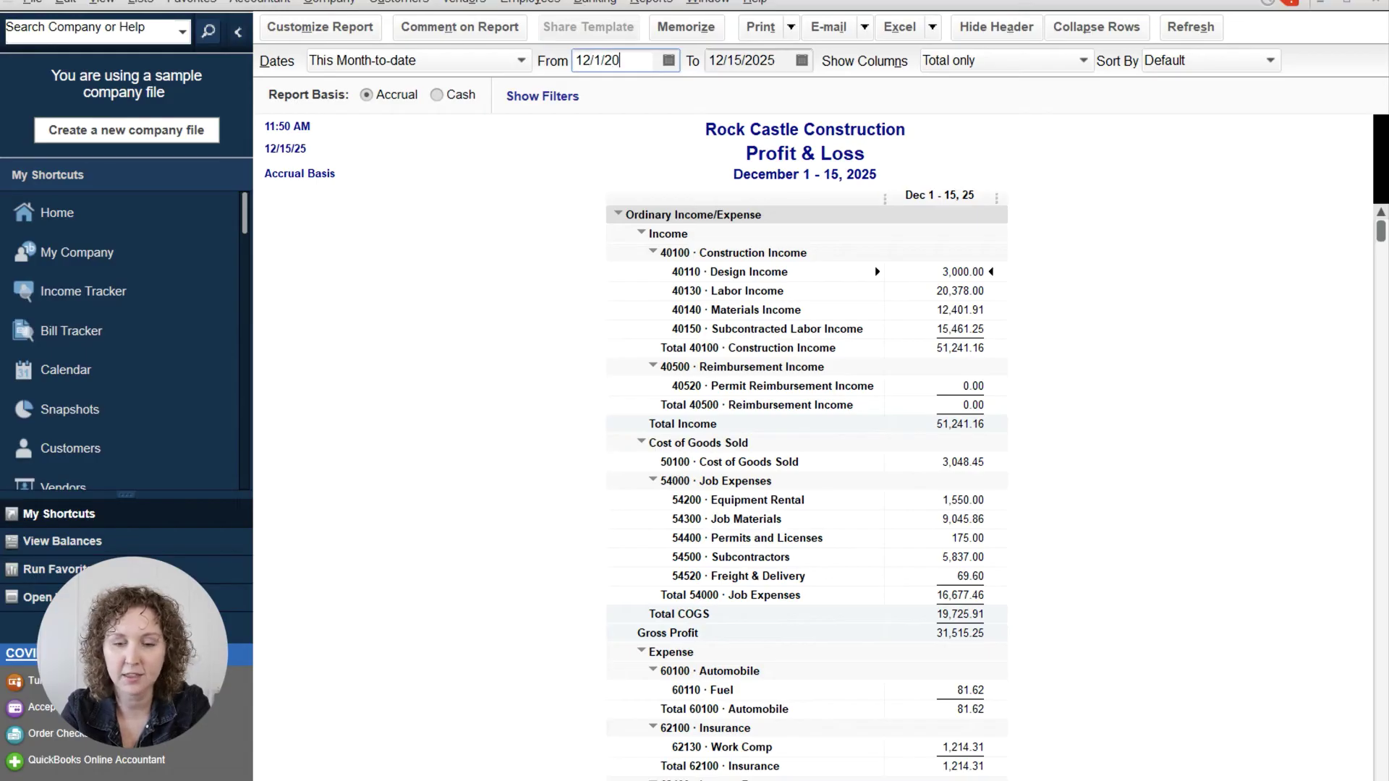
pyautogui.write('2/1/2024')
pyautogui.press('Tab')
pyautogui.write('12/31/202')
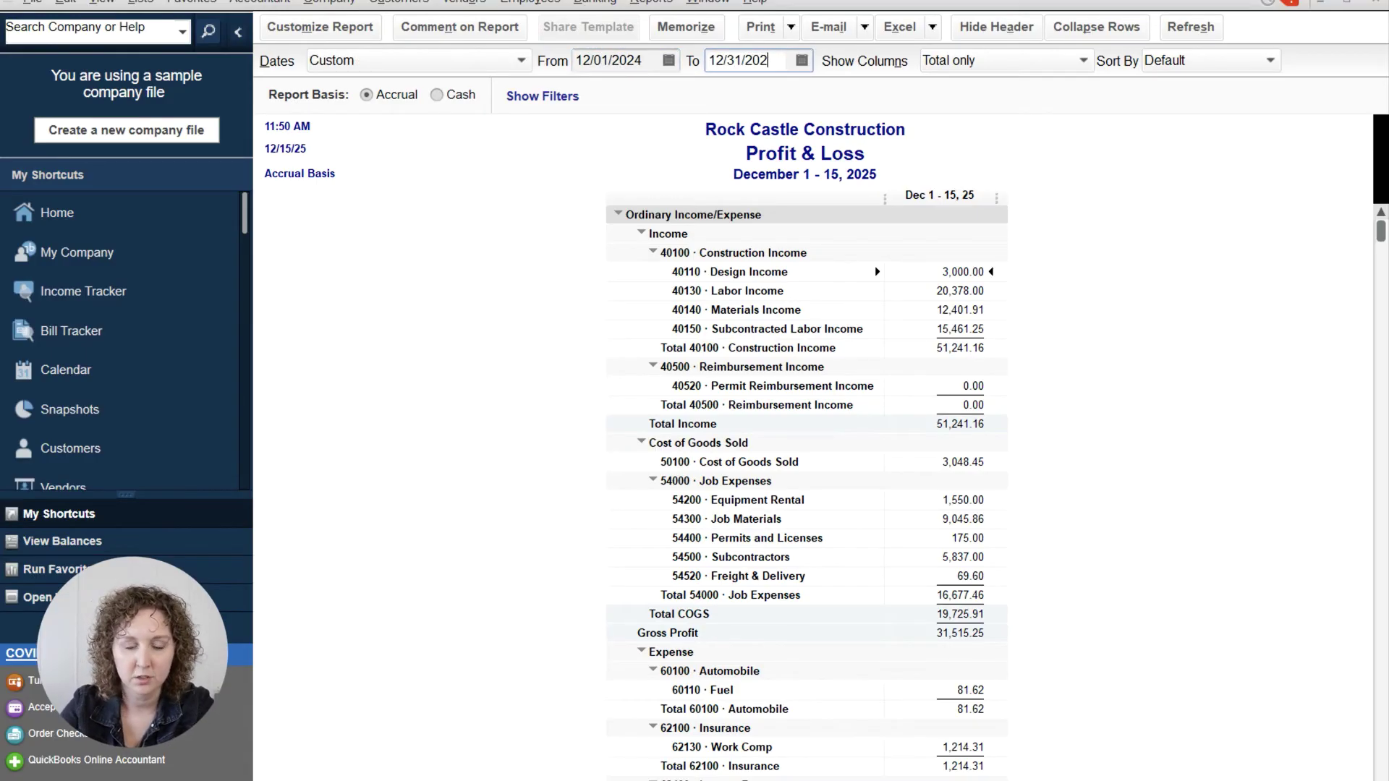
pyautogui.write('4')
pyautogui.press('Tab')
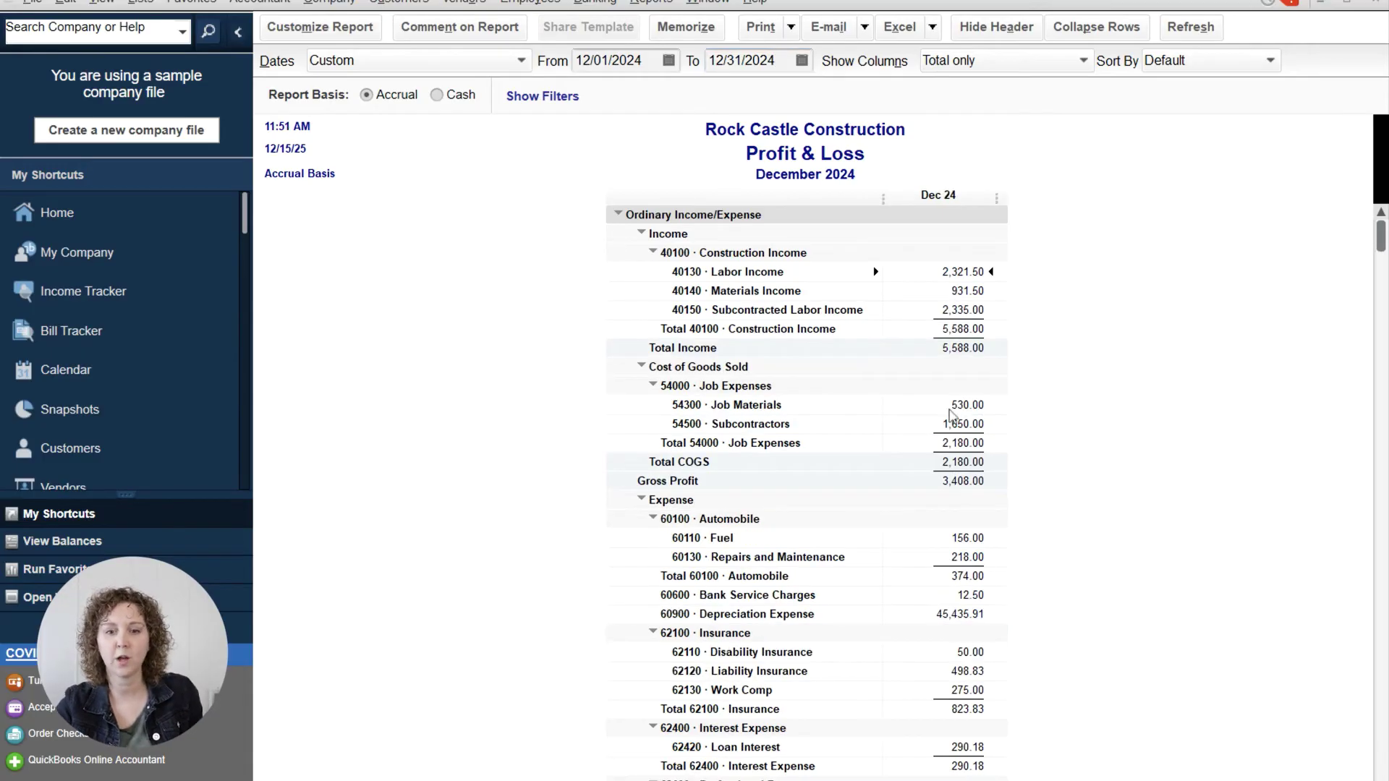
# - Open the transaction detail behind the Depreciation Expense amount, review its two general journal entries, and close the detail report
pyautogui.scroll(-1, 712, 473)
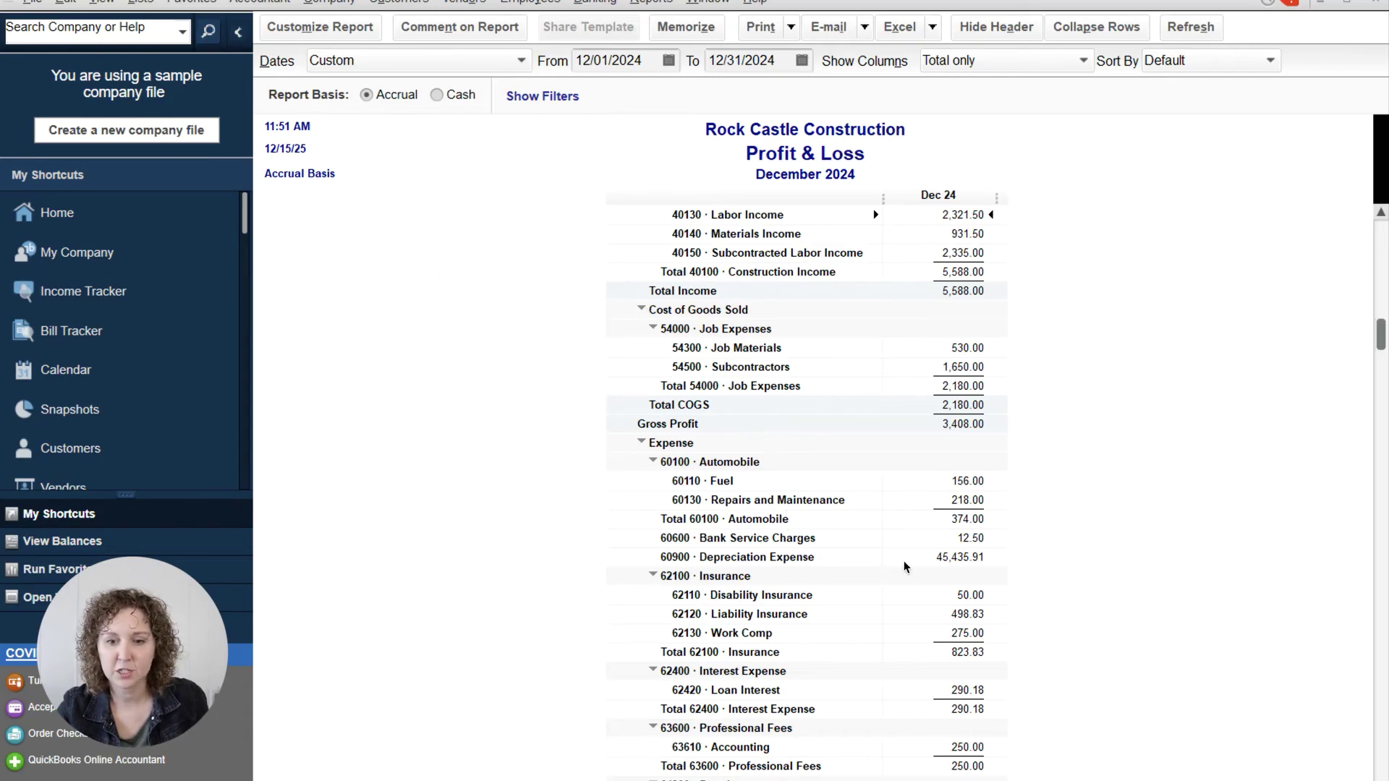
pyautogui.click(967, 557)
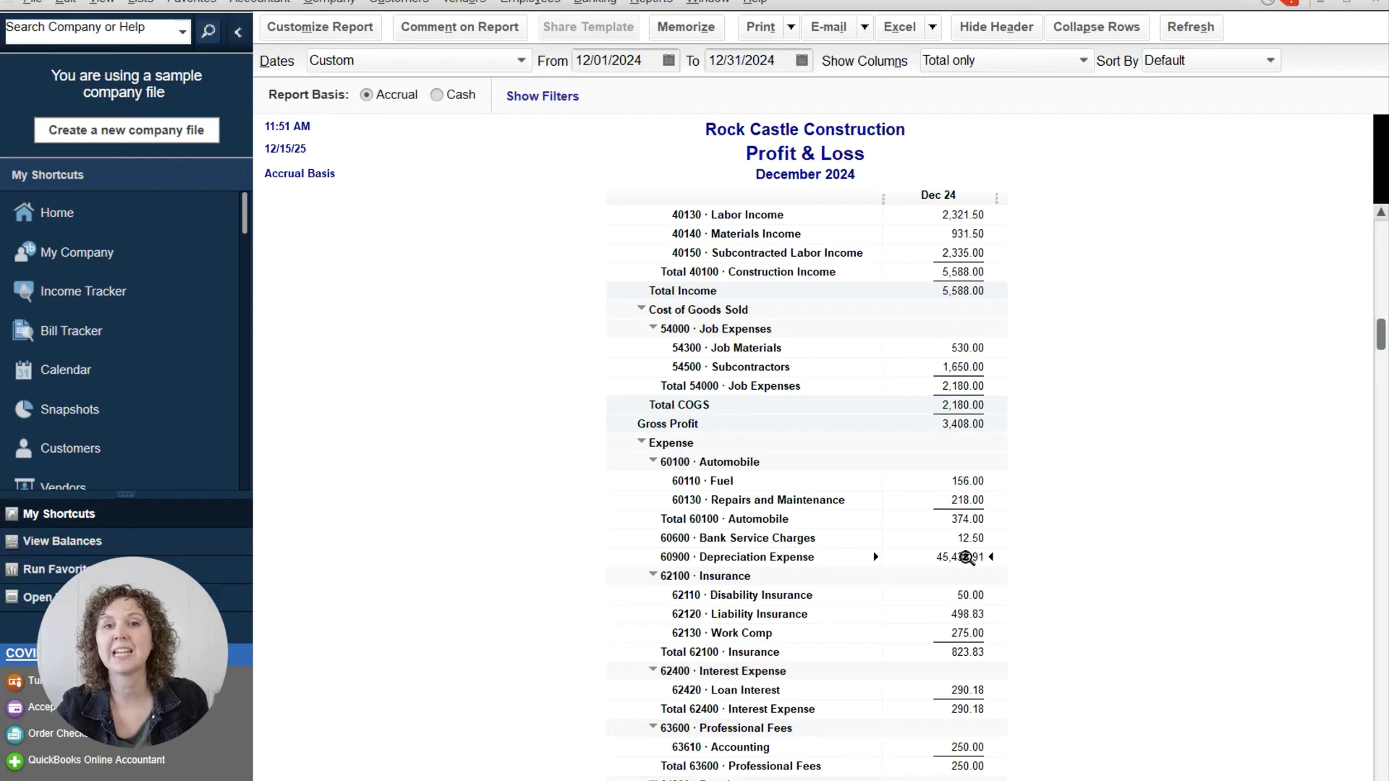
pyautogui.doubleClick(967, 557)
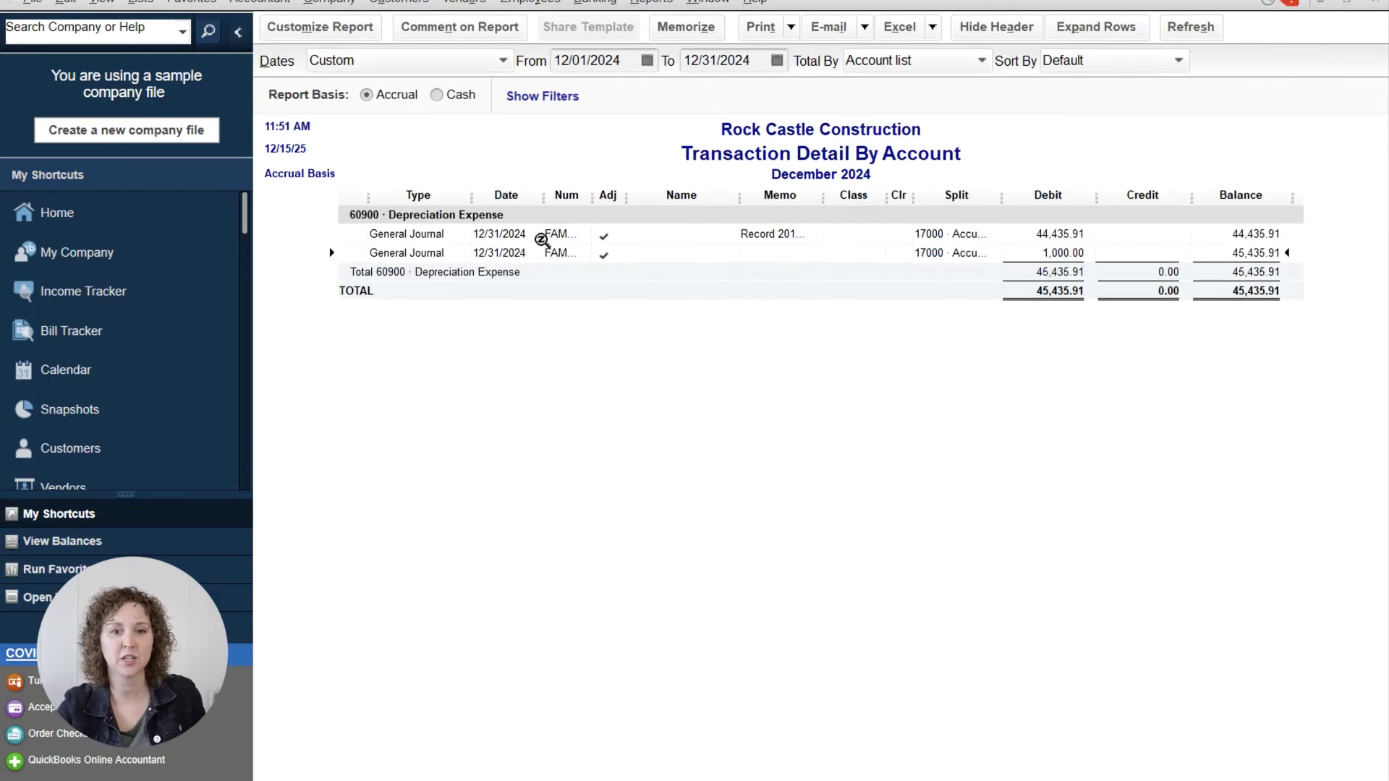
pyautogui.click(1052, 236)
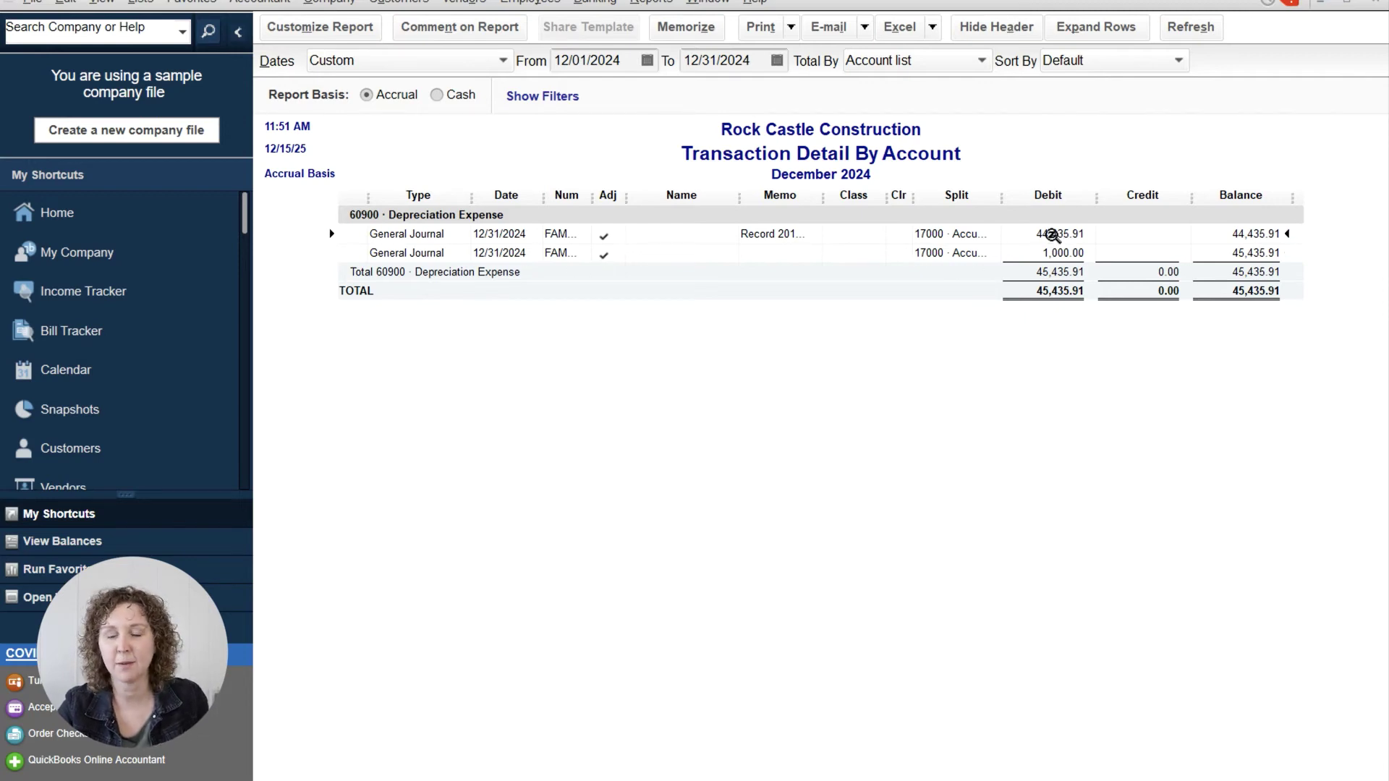
pyautogui.click(1059, 255)
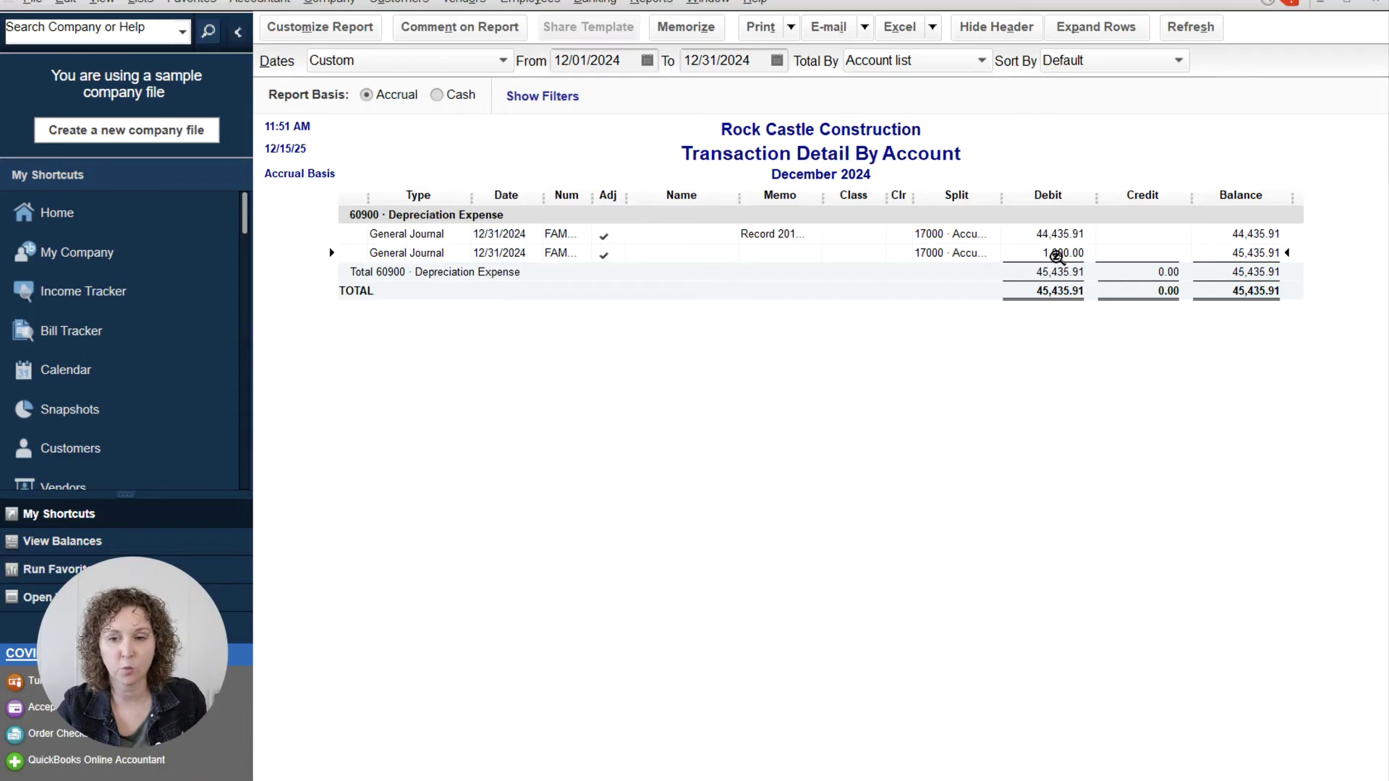
pyautogui.click(1382, 3)
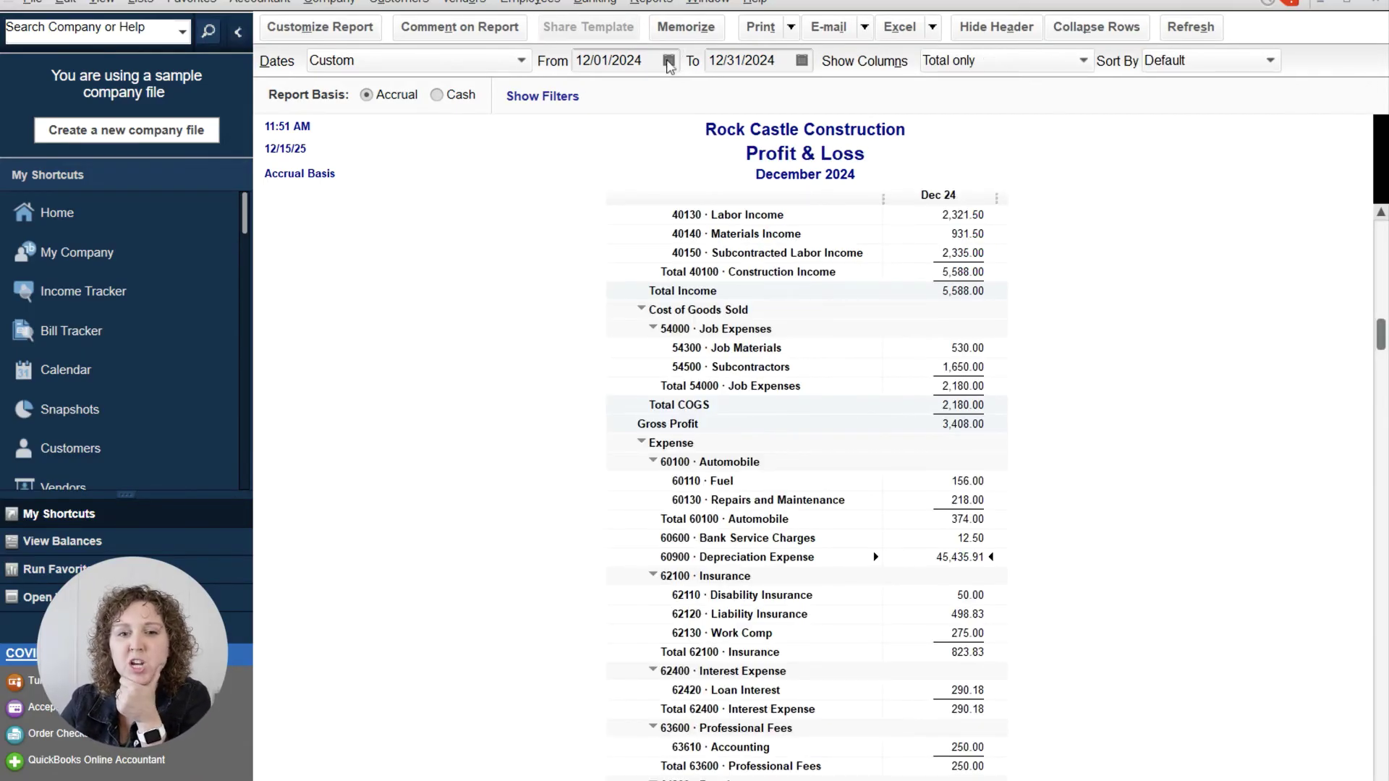
# - Run a standard Balance Sheet report as of 12/31/2024
pyautogui.click(664, 4)
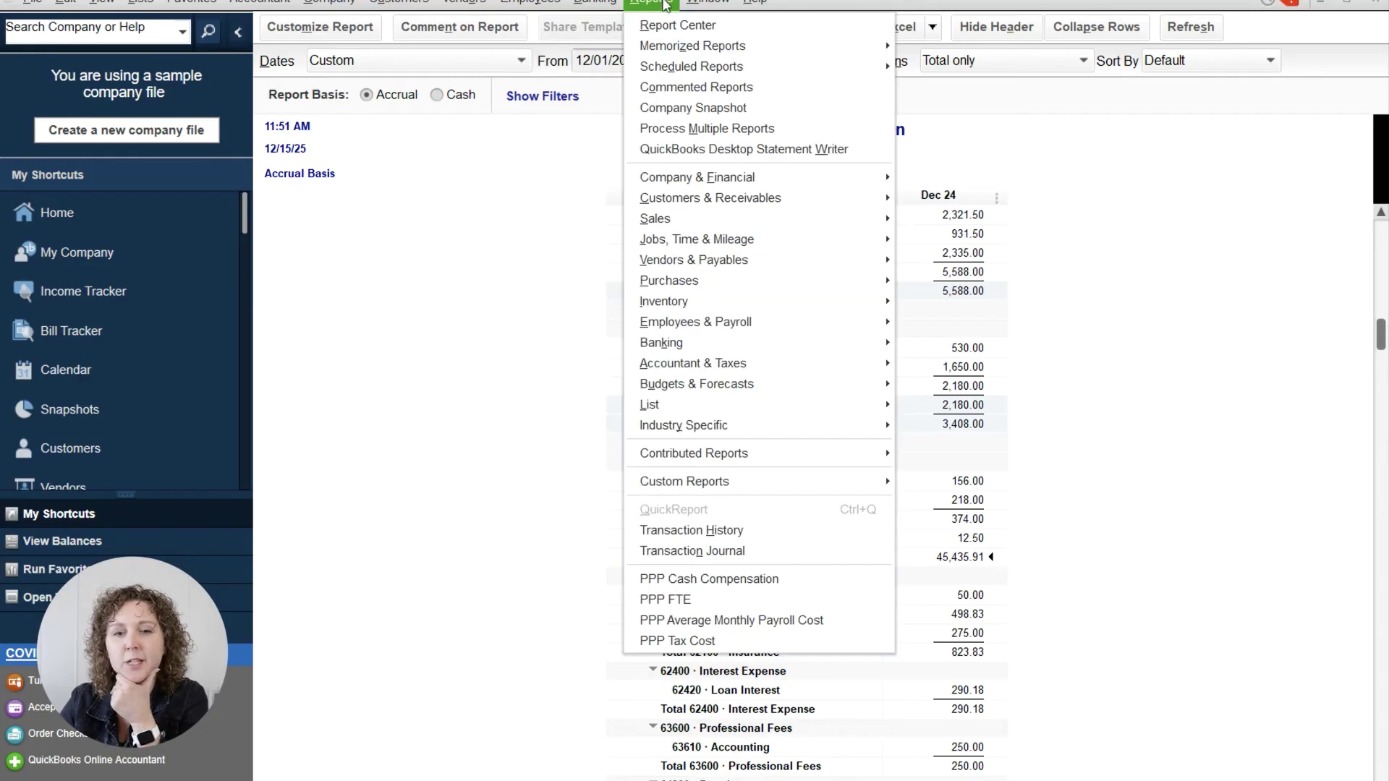
pyautogui.moveTo(754, 187)
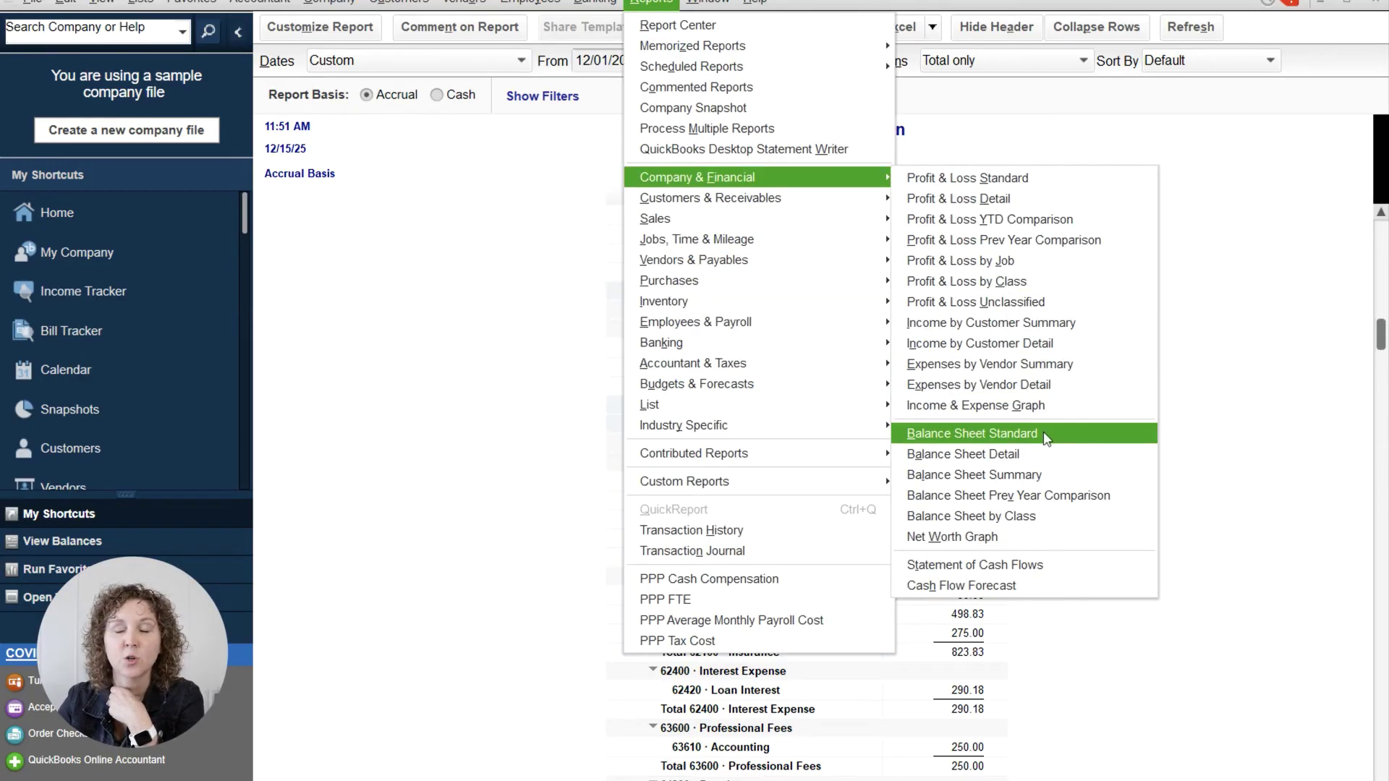
pyautogui.click(940, 441)
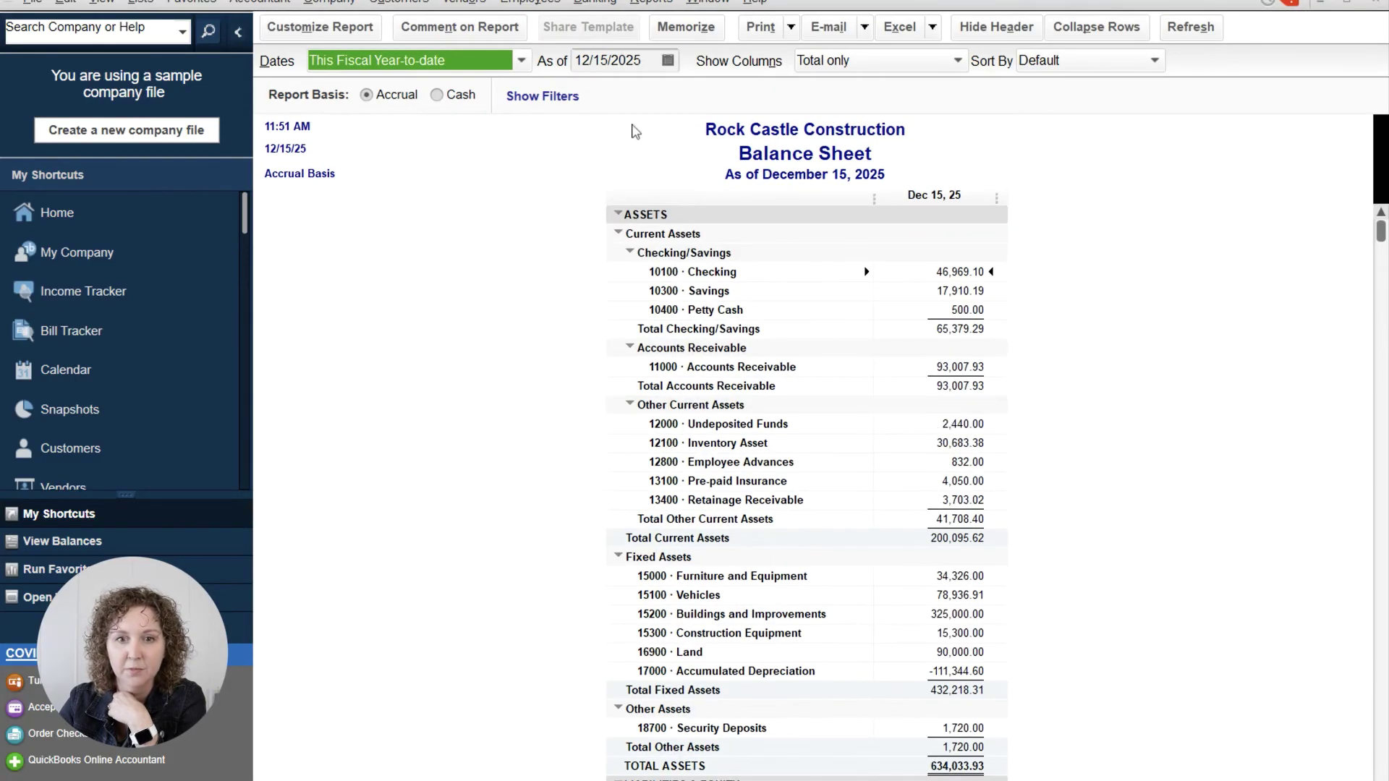
pyautogui.click(651, 60)
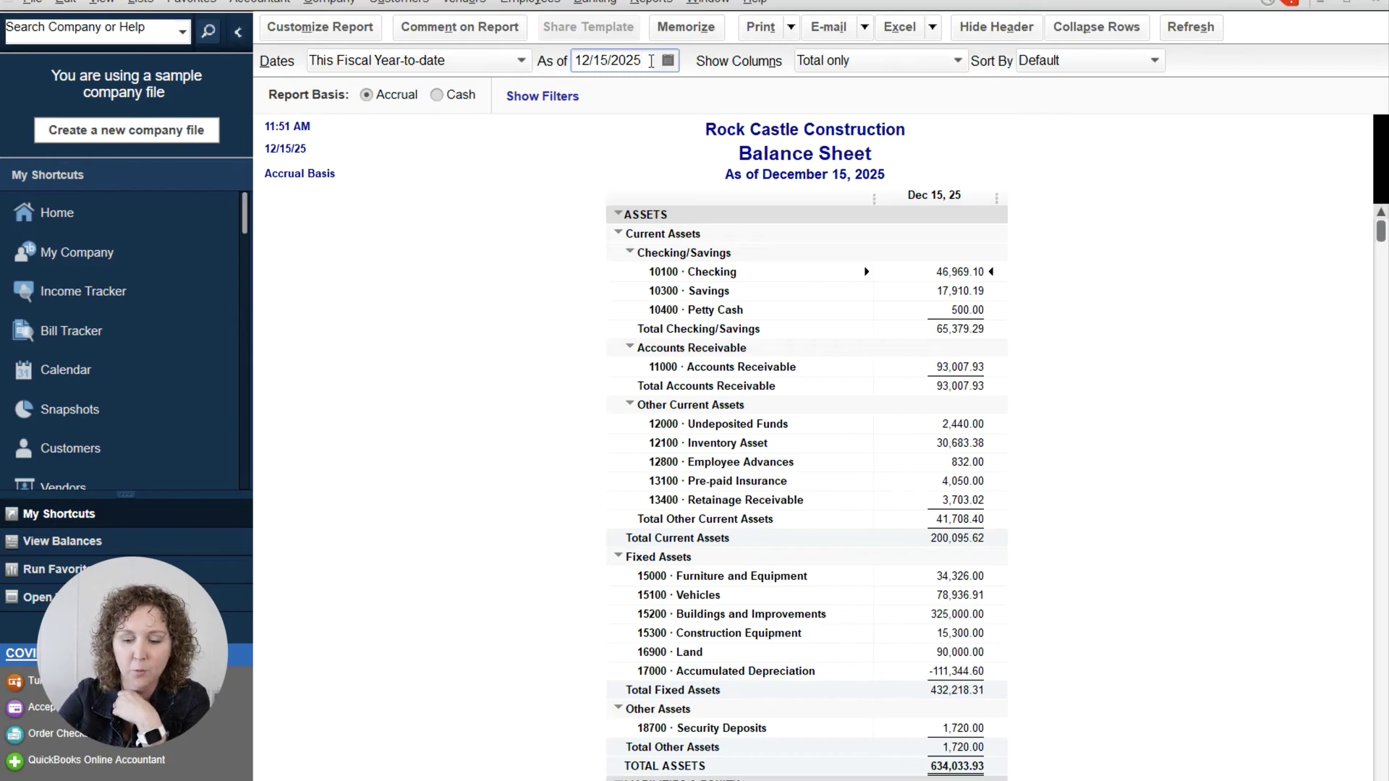
pyautogui.write('4')
pyautogui.doubleClick(606, 61)
pyautogui.write('31')
pyautogui.press('Tab')
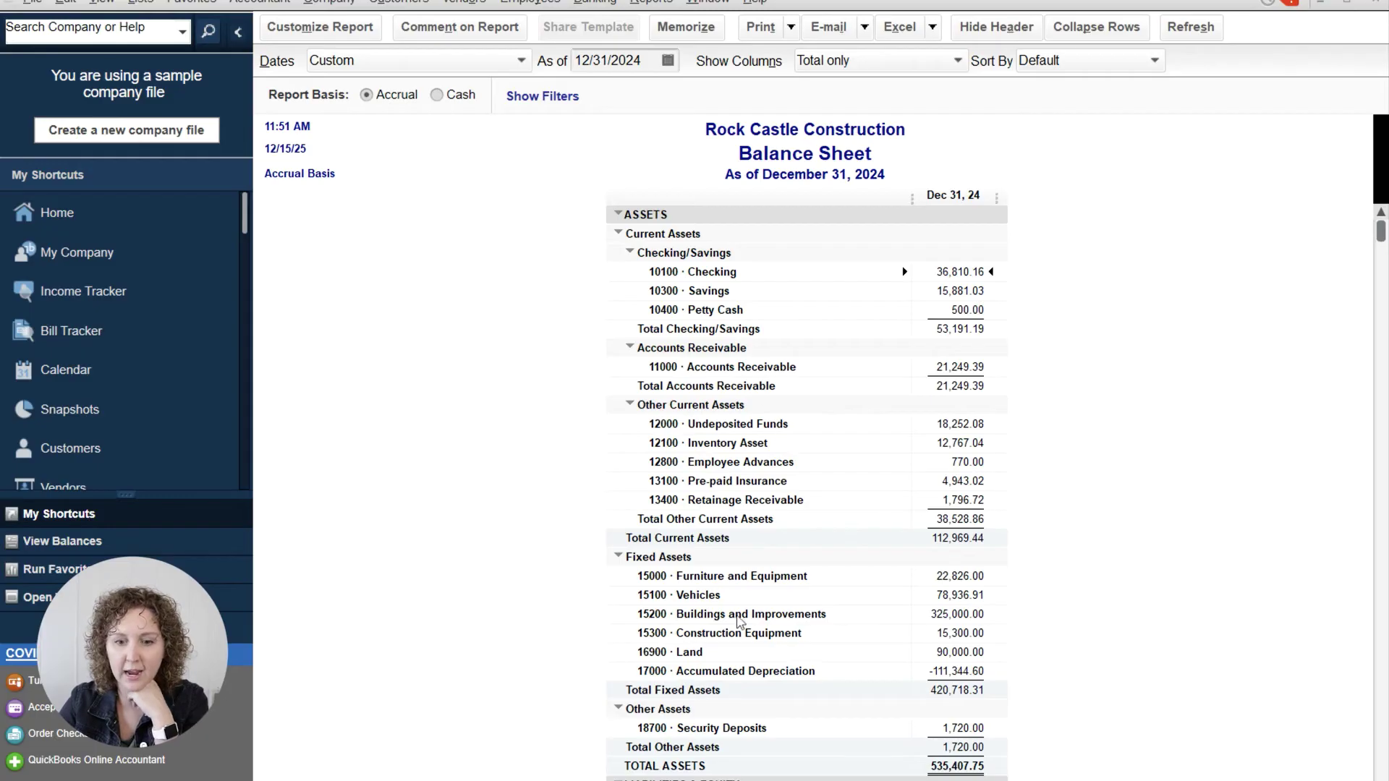
# - Open the transactions behind the Accumulated Depreciation balance, review the 1,000.00 credit, and close the detail report
pyautogui.scroll(-1, 743, 617)
pyautogui.click(963, 615)
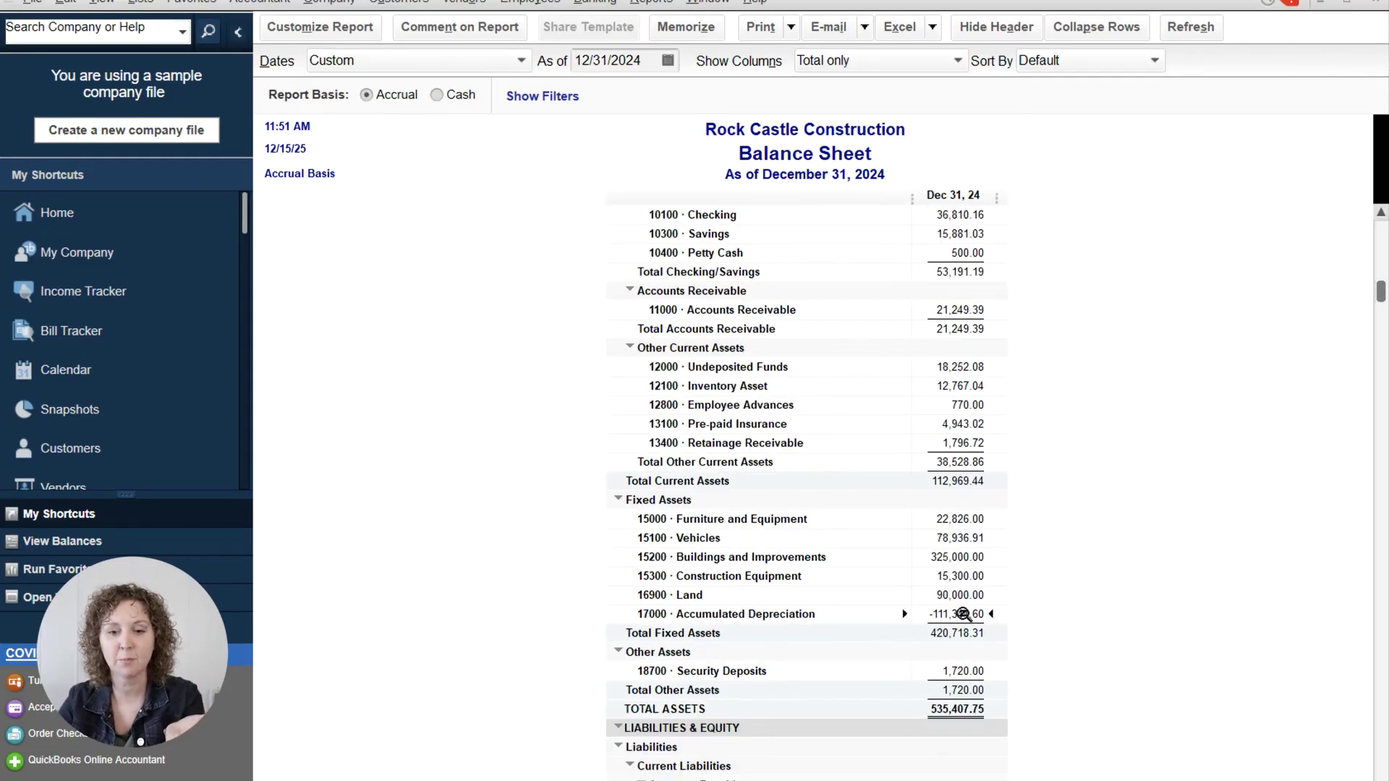
pyautogui.doubleClick(963, 615)
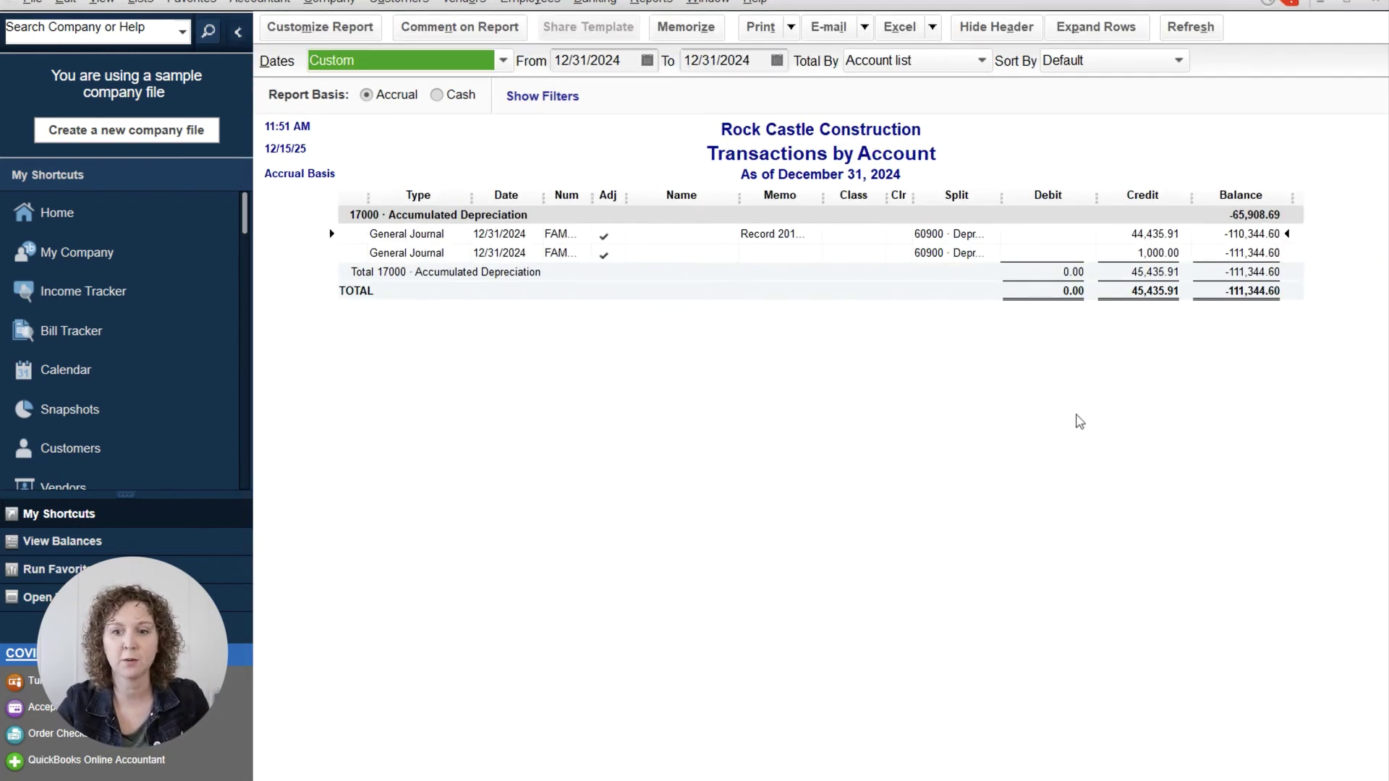
pyautogui.click(1138, 254)
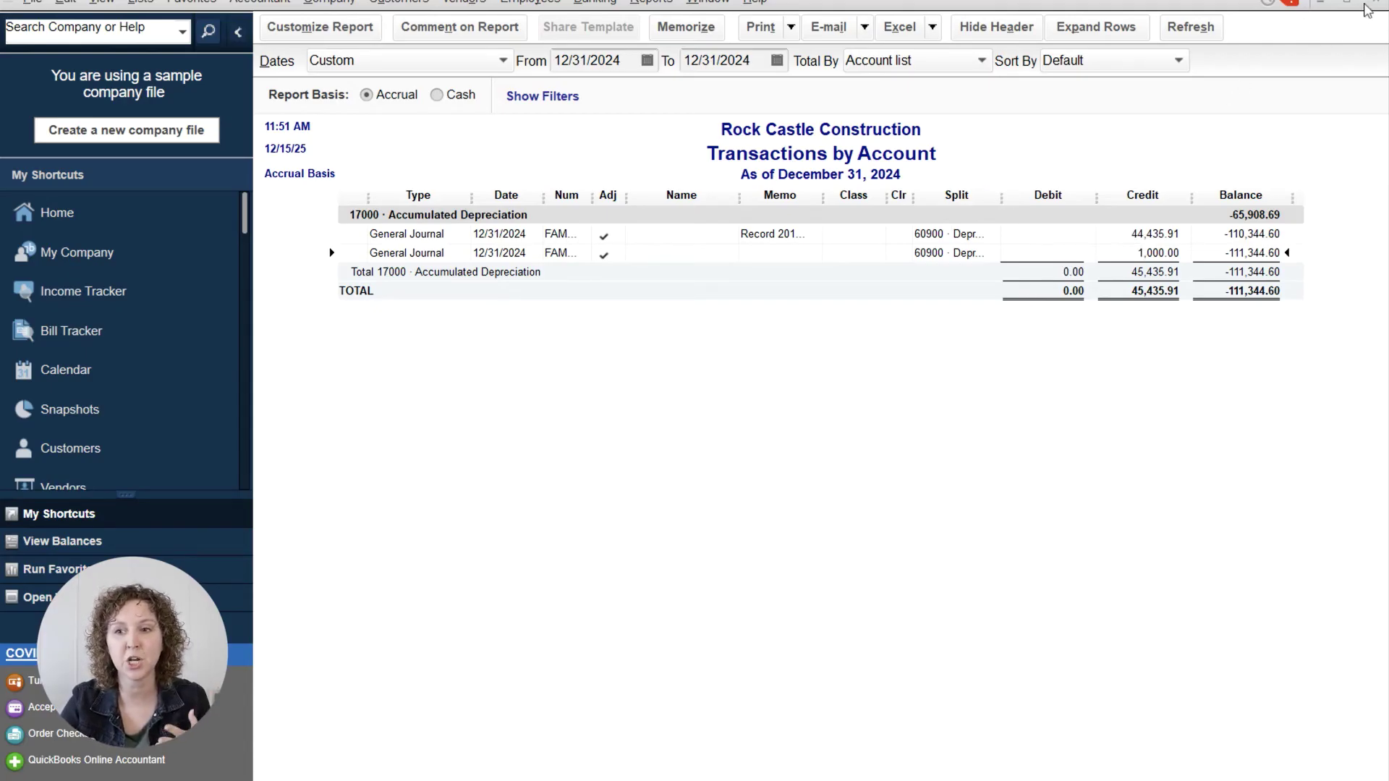
pyautogui.click(1375, 7)
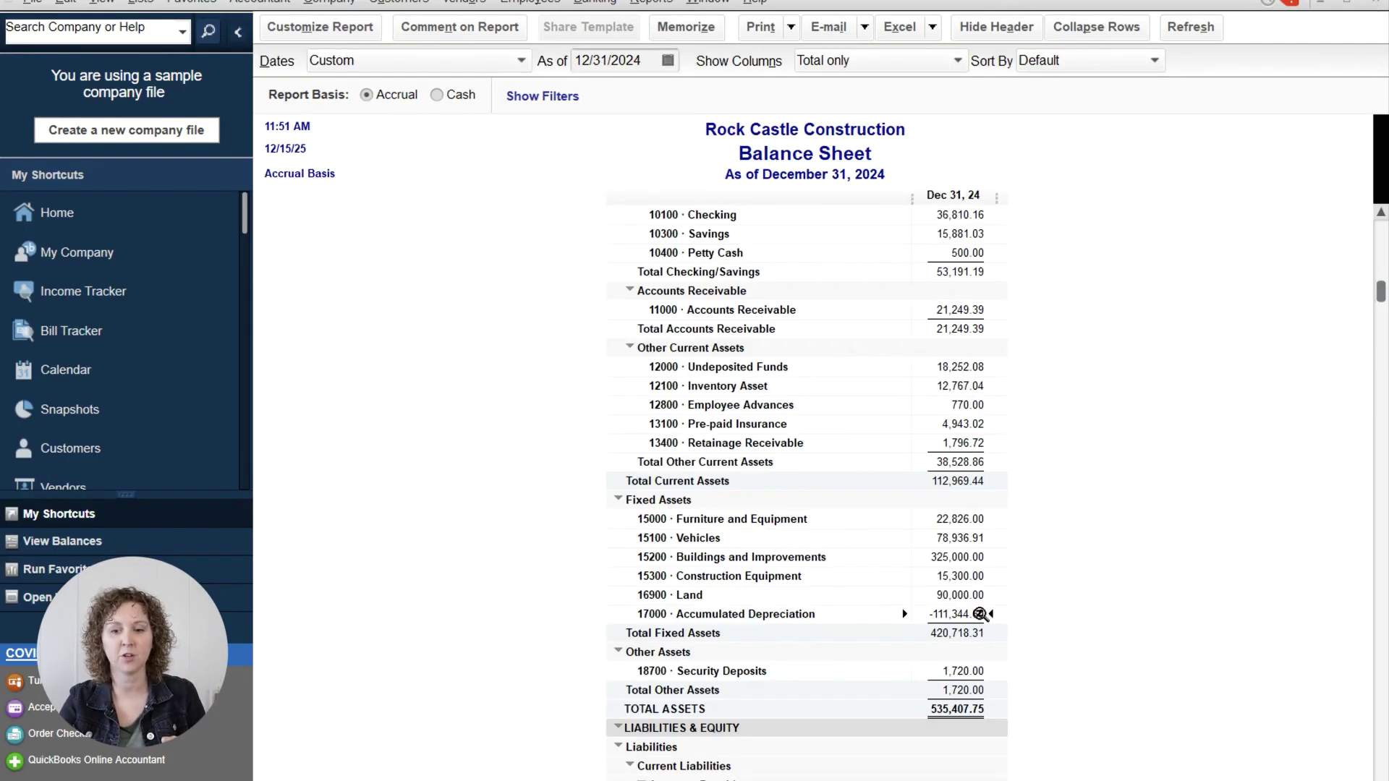
# - Recheck the transactions behind Accumulated Depreciation and examine the total fixed assets on the balance sheet
pyautogui.doubleClick(970, 614)
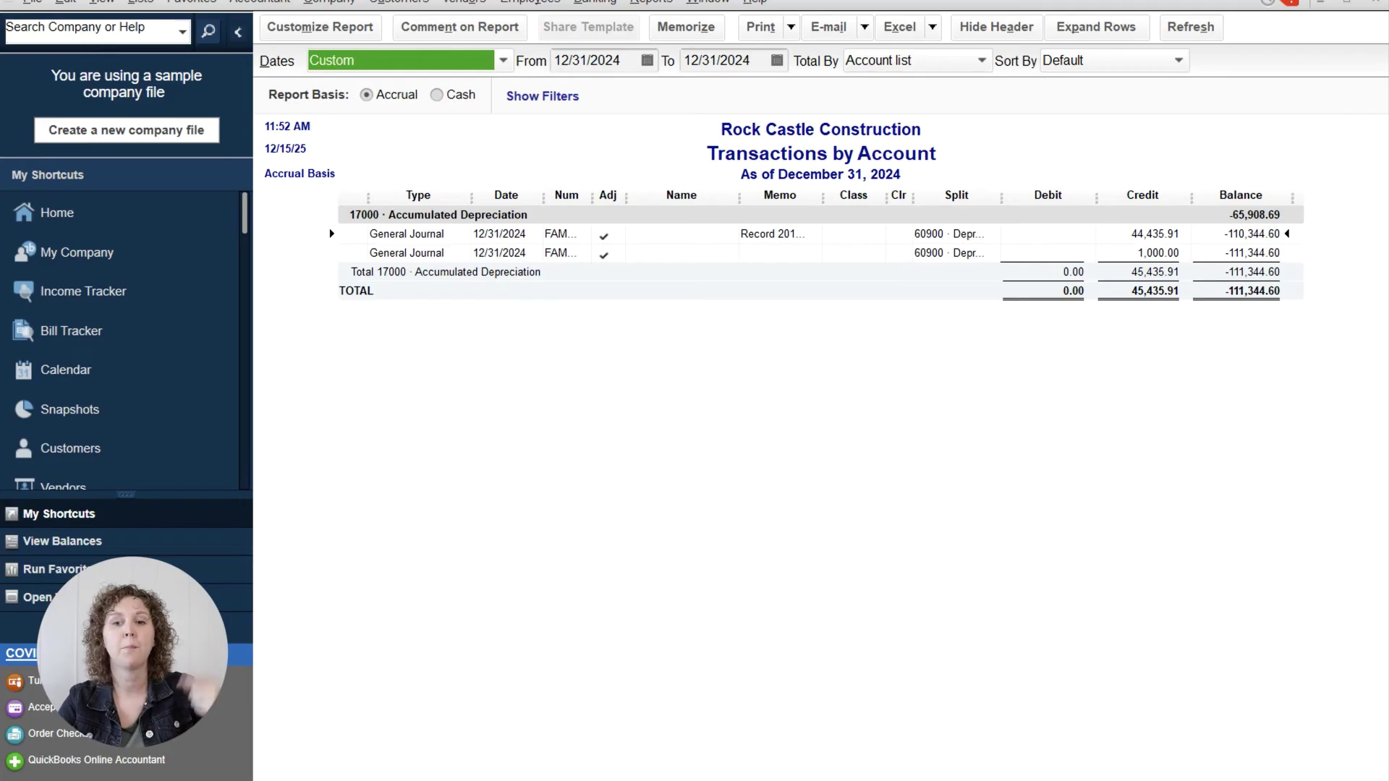
pyautogui.click(1377, 4)
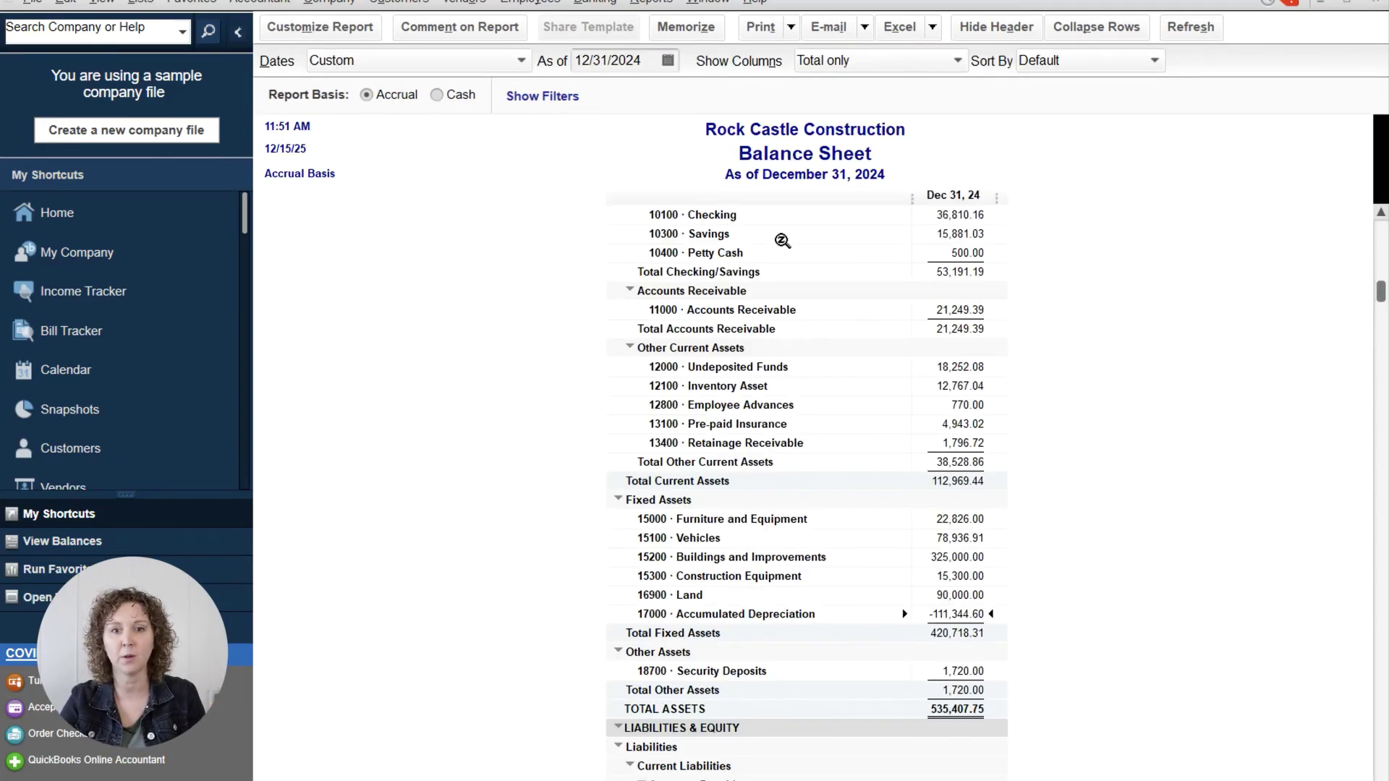
pyautogui.click(599, 65)
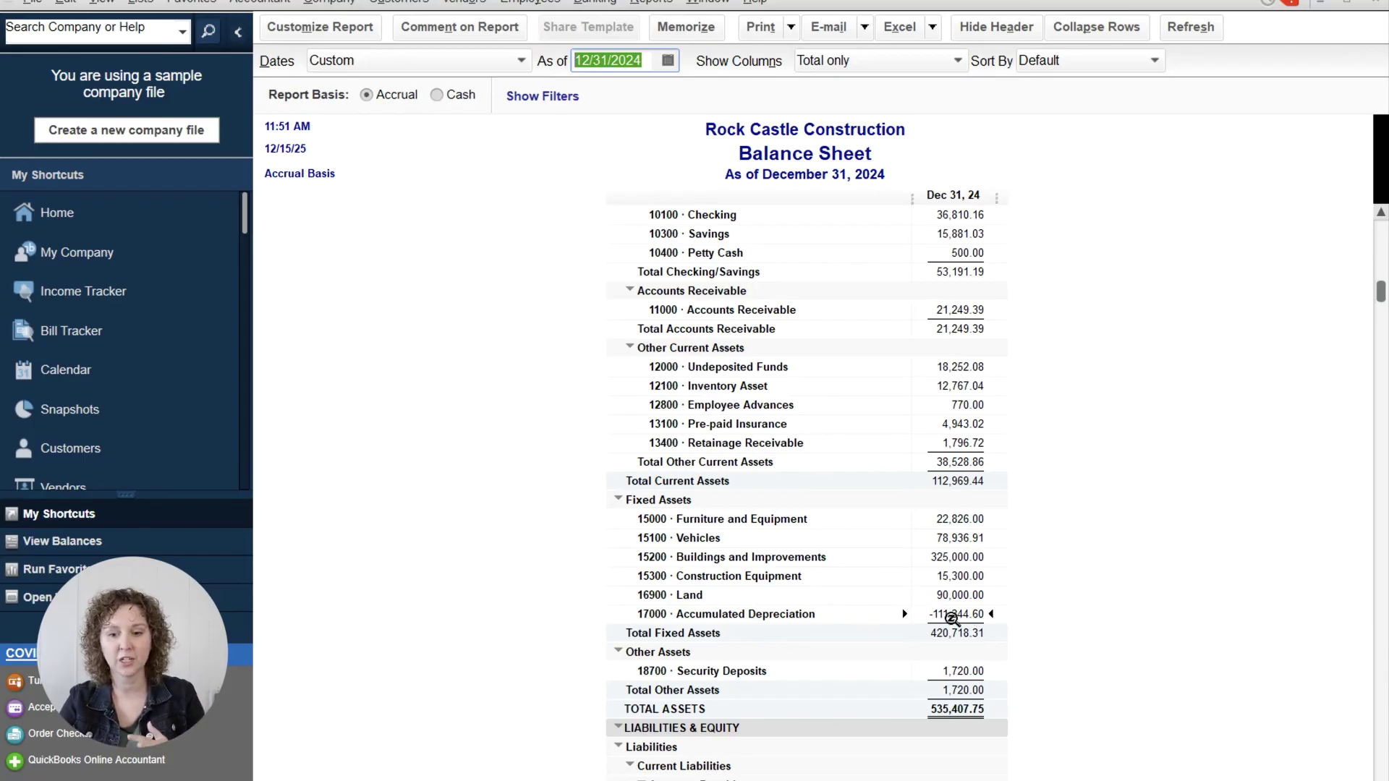
pyautogui.click(955, 640)
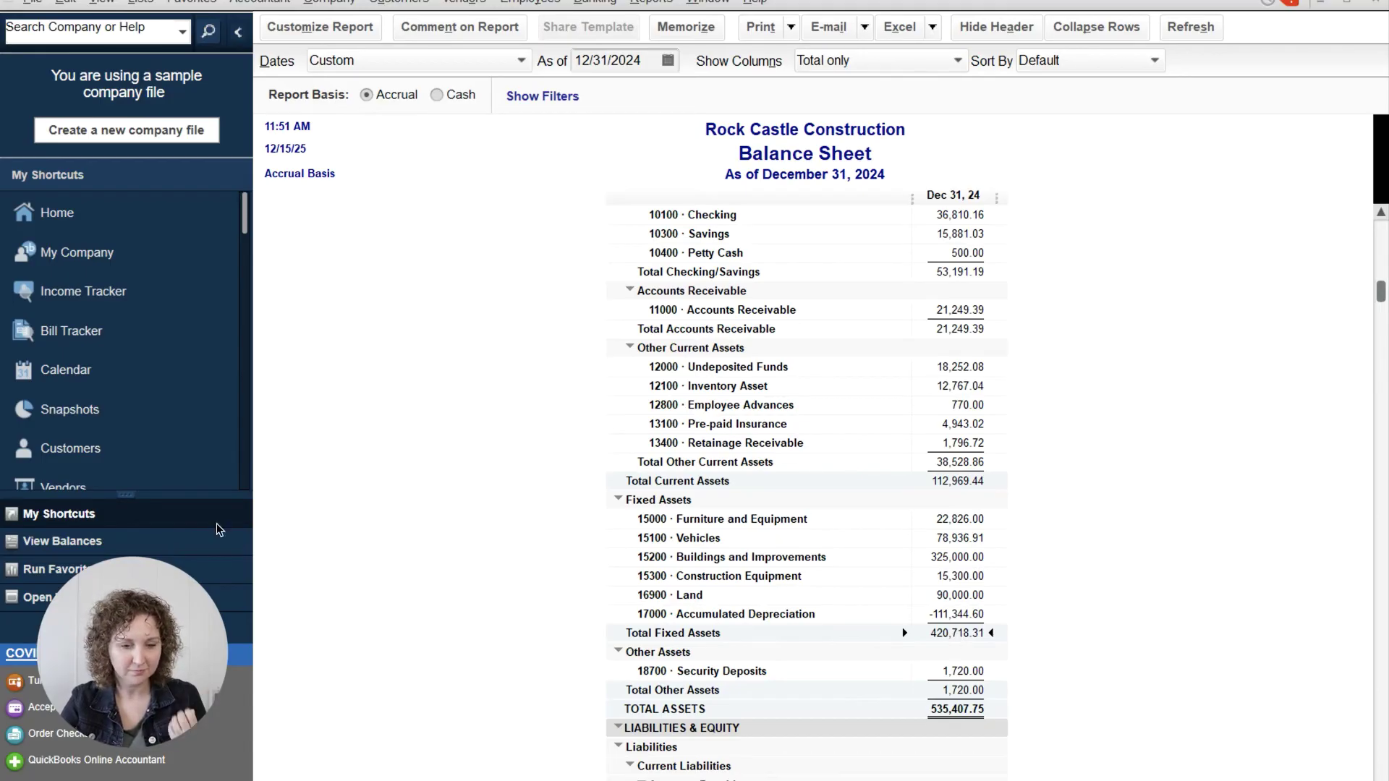
# - Switch to QuickBooks Online and examine the Truck fixed asset's Depreciation and Original Cost sub-accounts in the chart of accounts
pyautogui.click(879, 776)
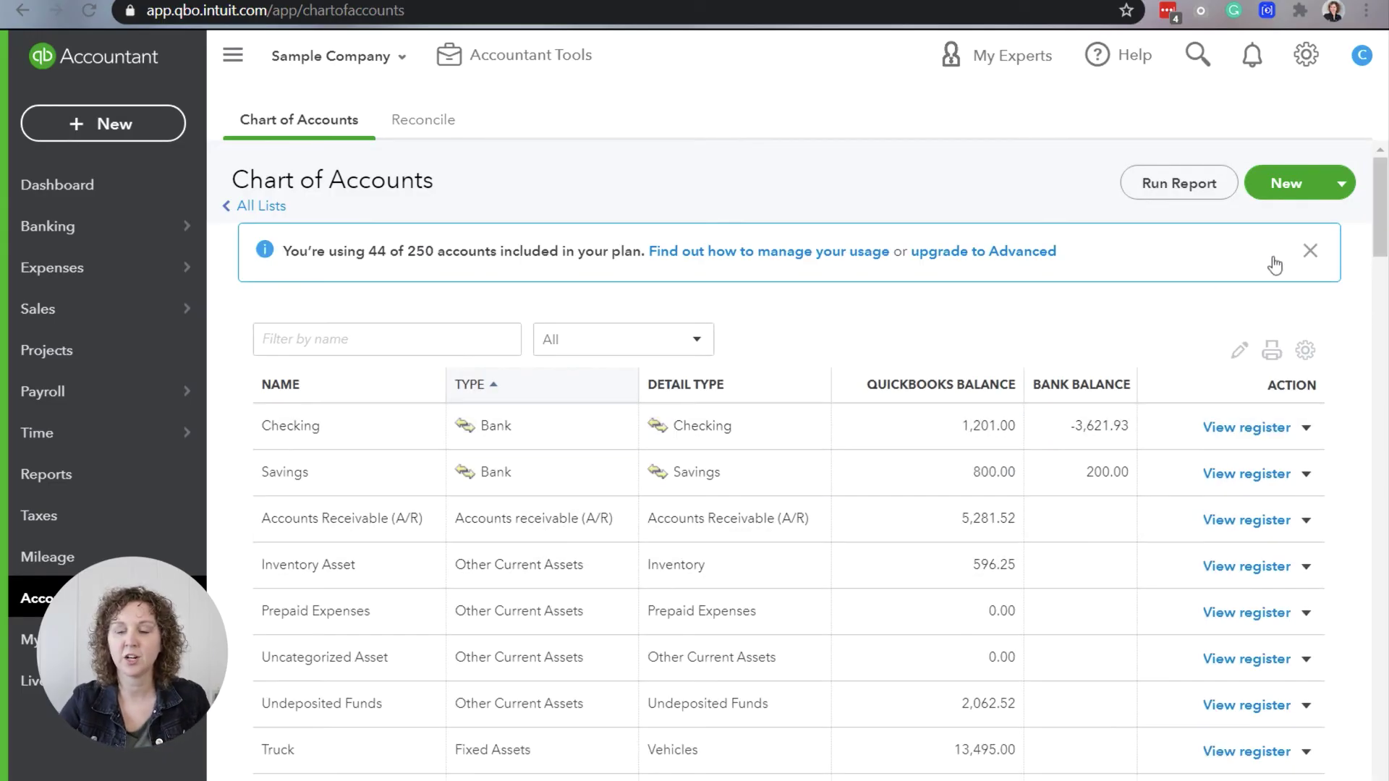
pyautogui.scroll(-3, 1375, 217)
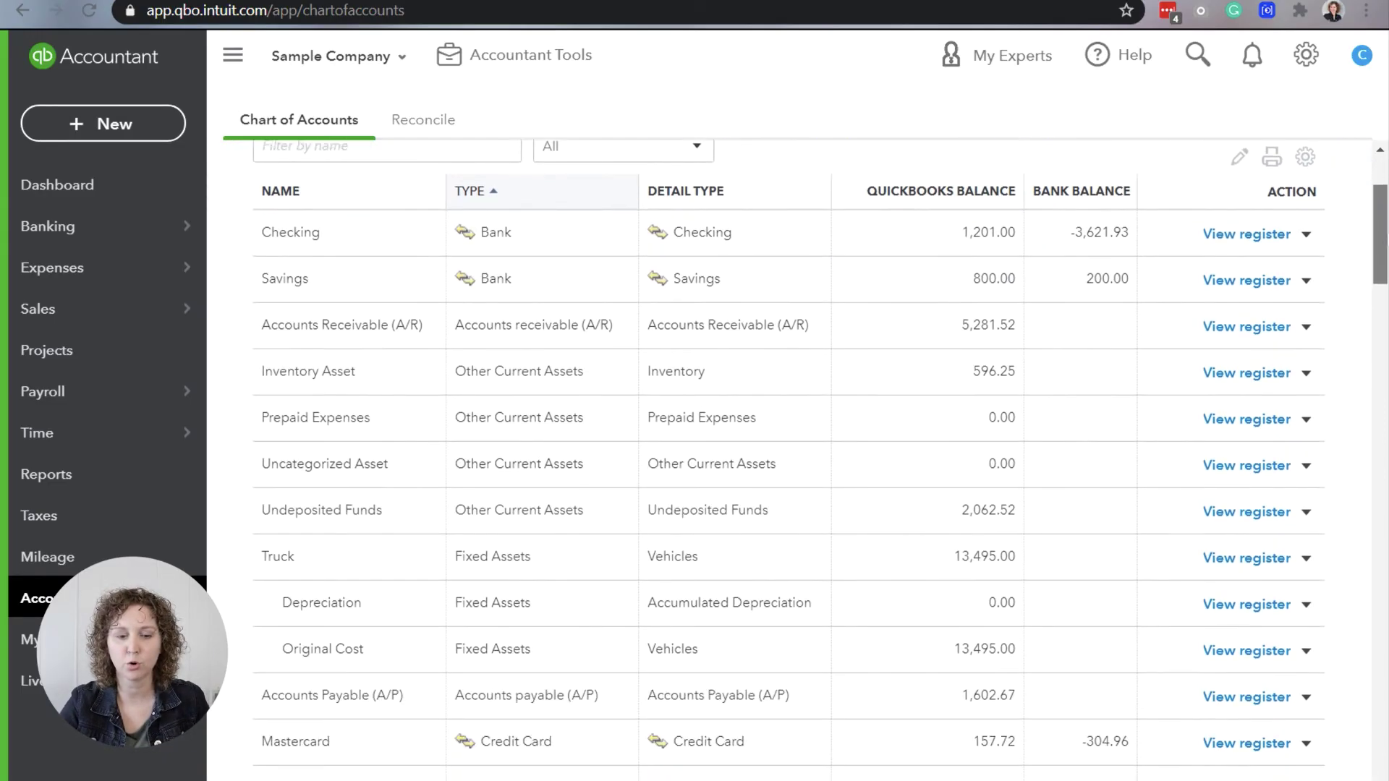
pyautogui.scroll(-1, 796, 434)
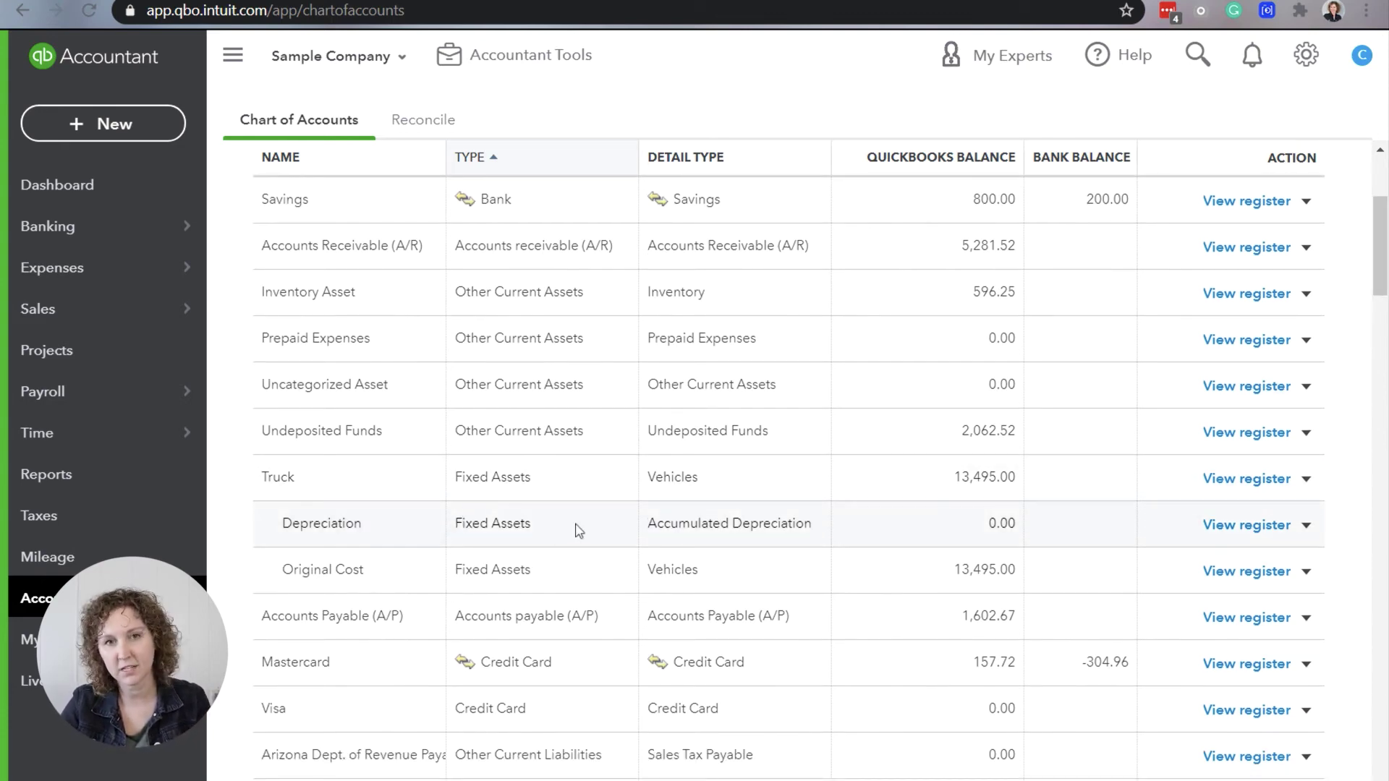
pyautogui.scroll(-1, 564, 567)
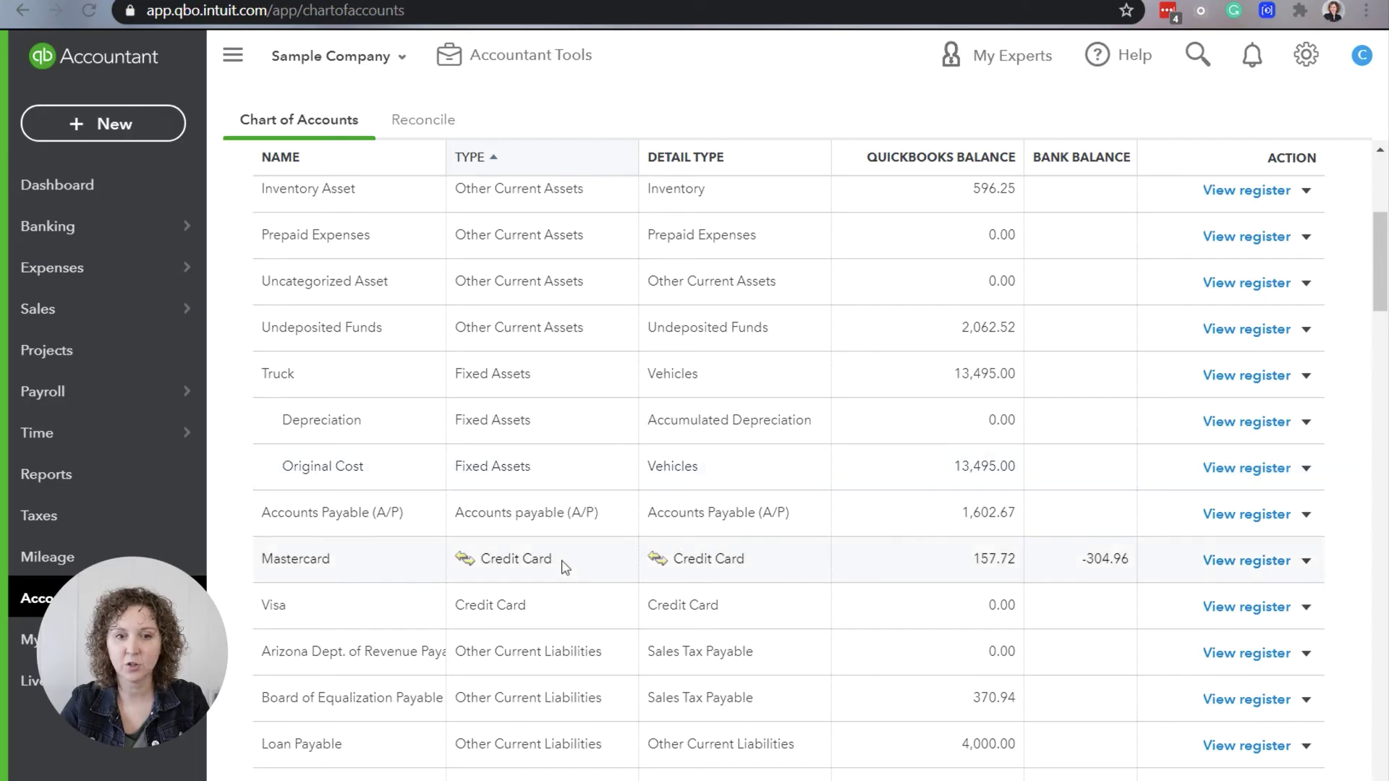
pyautogui.scroll(3, 564, 567)
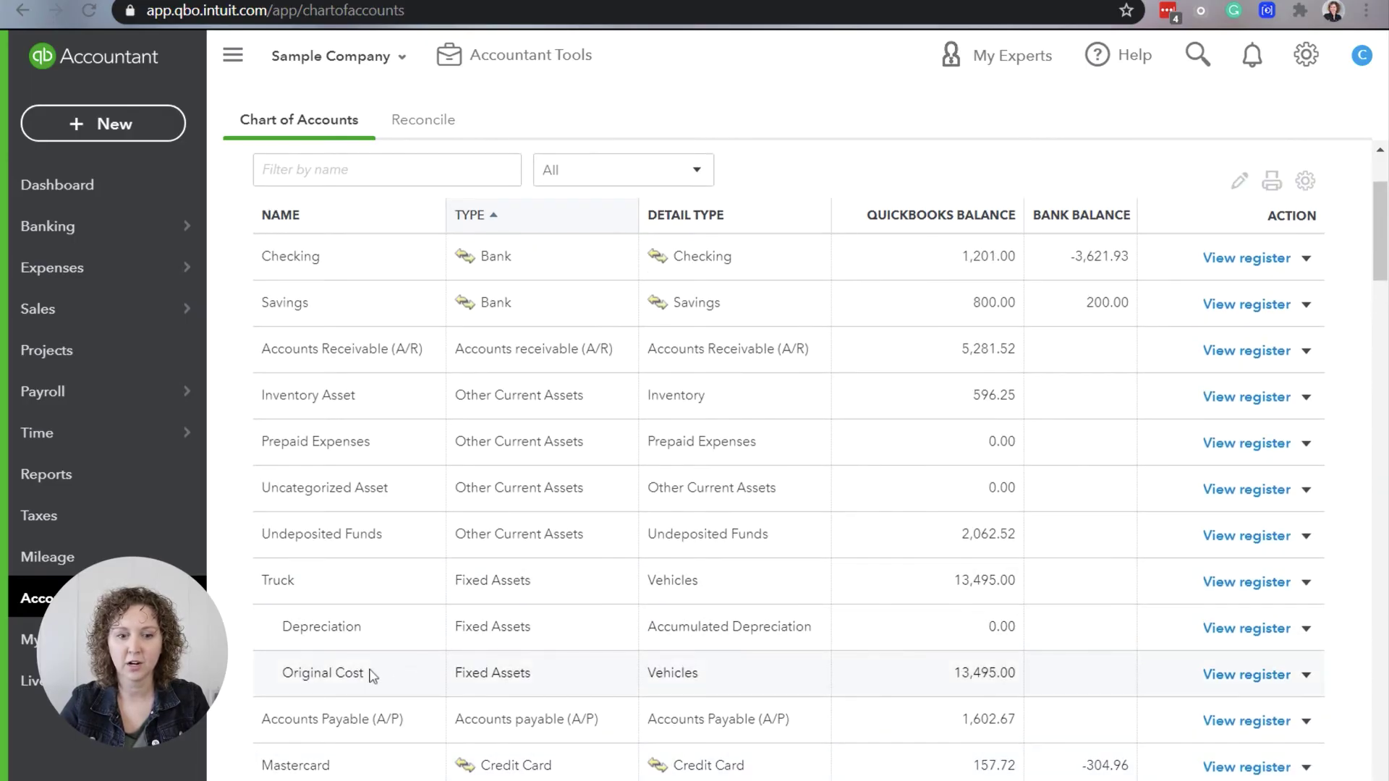
pyautogui.moveTo(273, 584); pyautogui.dragTo(795, 626)
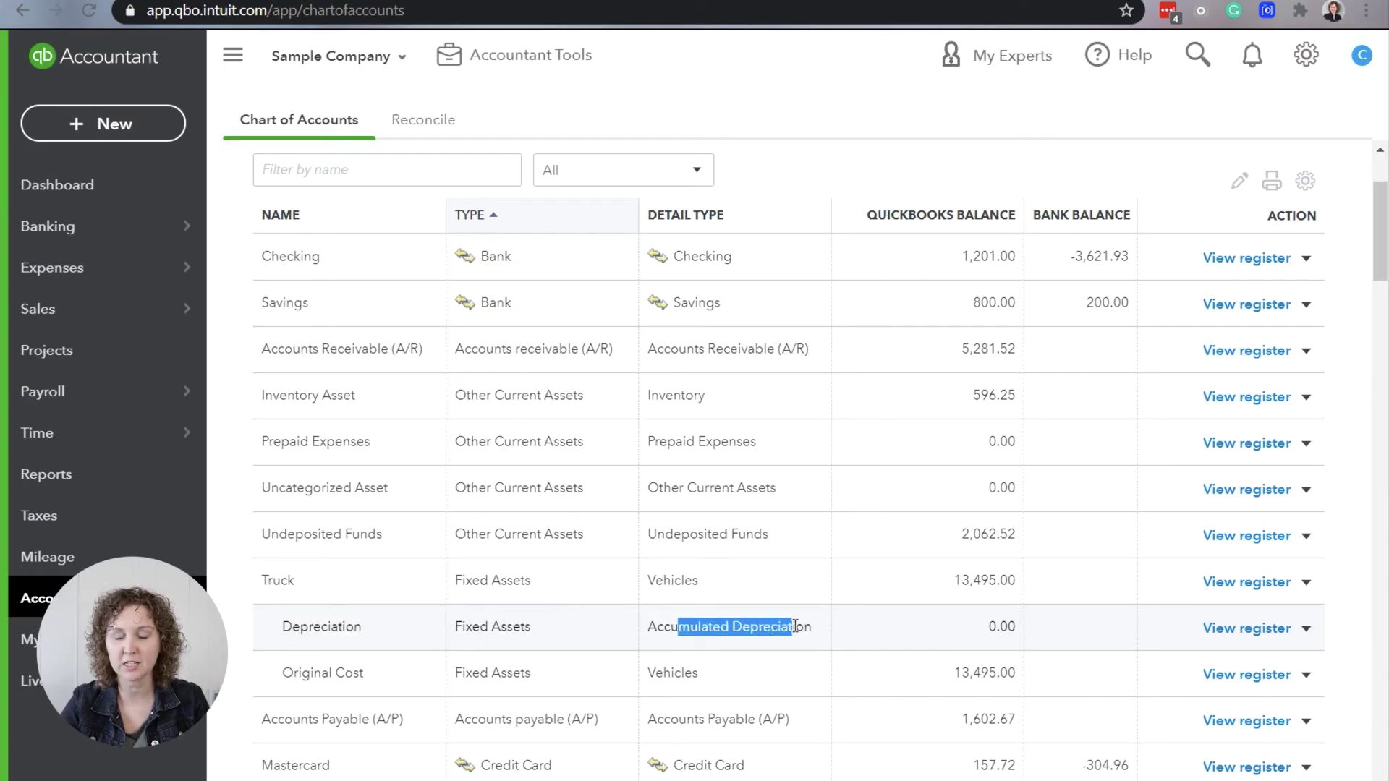
pyautogui.click(310, 673)
pyautogui.moveTo(344, 673); pyautogui.dragTo(289, 673)
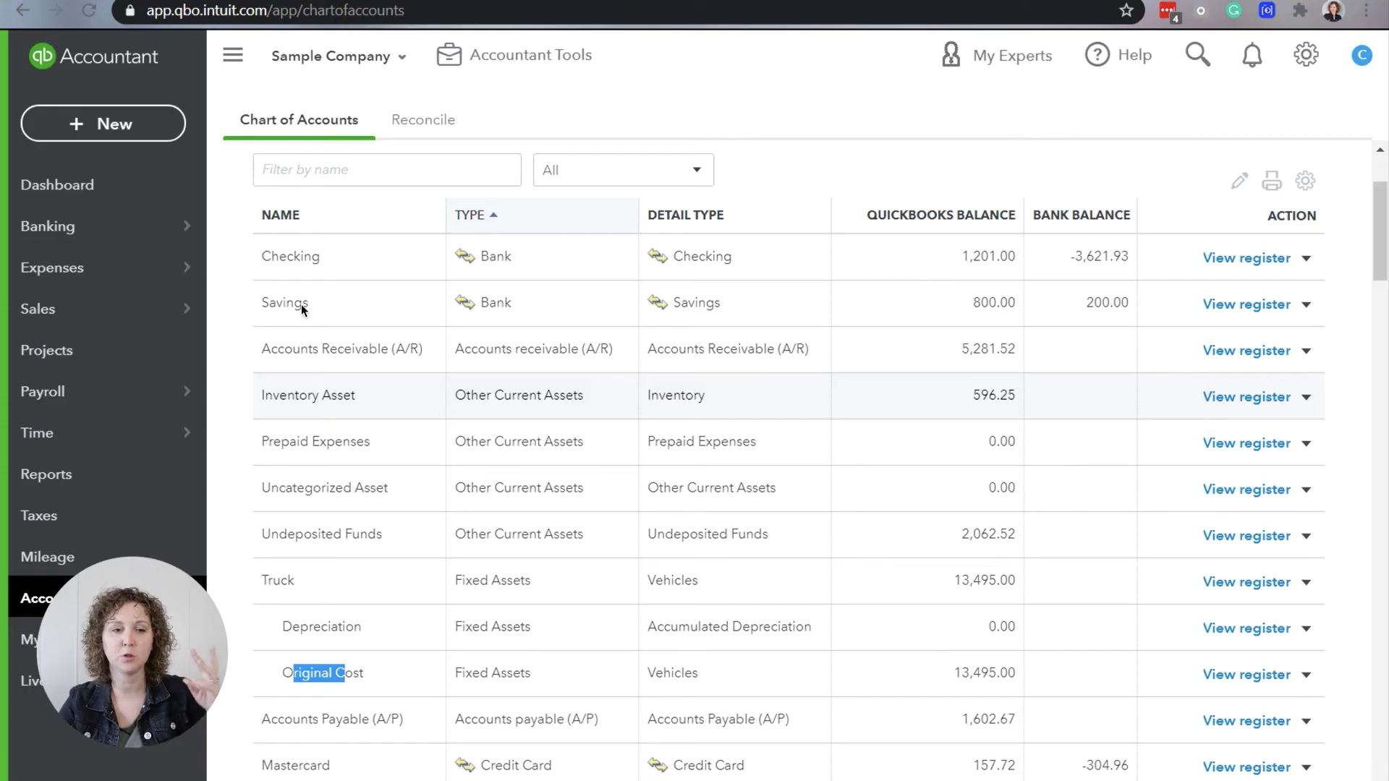
# - Start a new account with account type Fixed Assets and detail type Accumulated Depreciation
pyautogui.moveTo(1384, 251); pyautogui.dragTo(1384, 224)
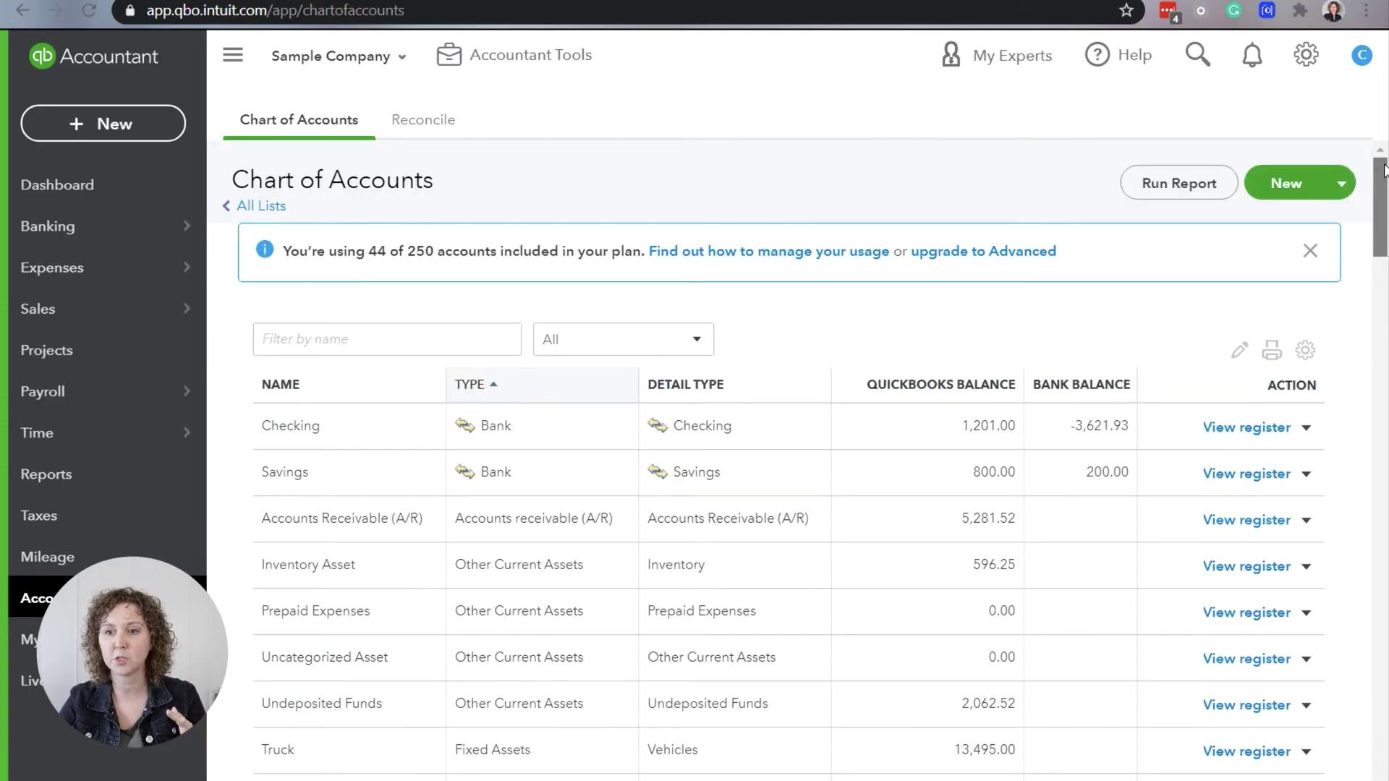
pyautogui.click(1282, 185)
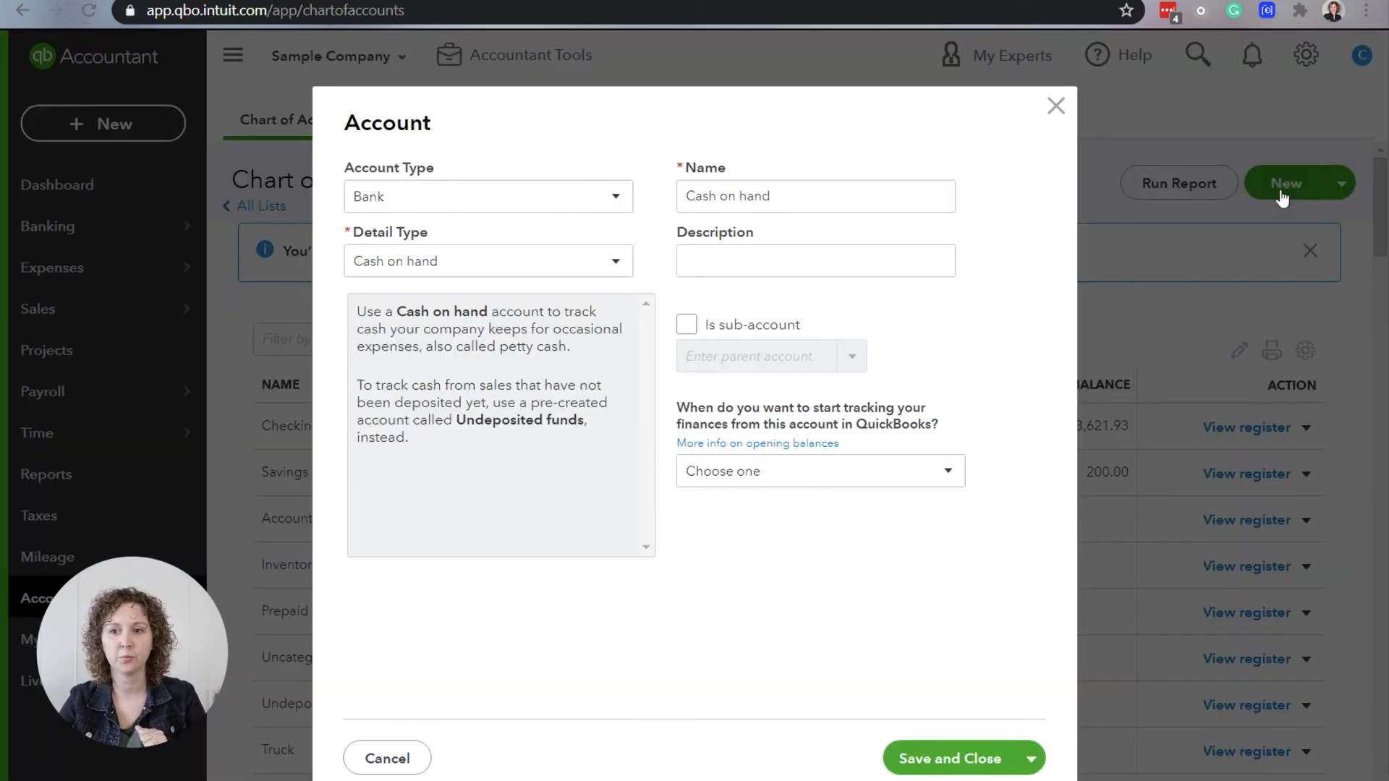
pyautogui.click(612, 201)
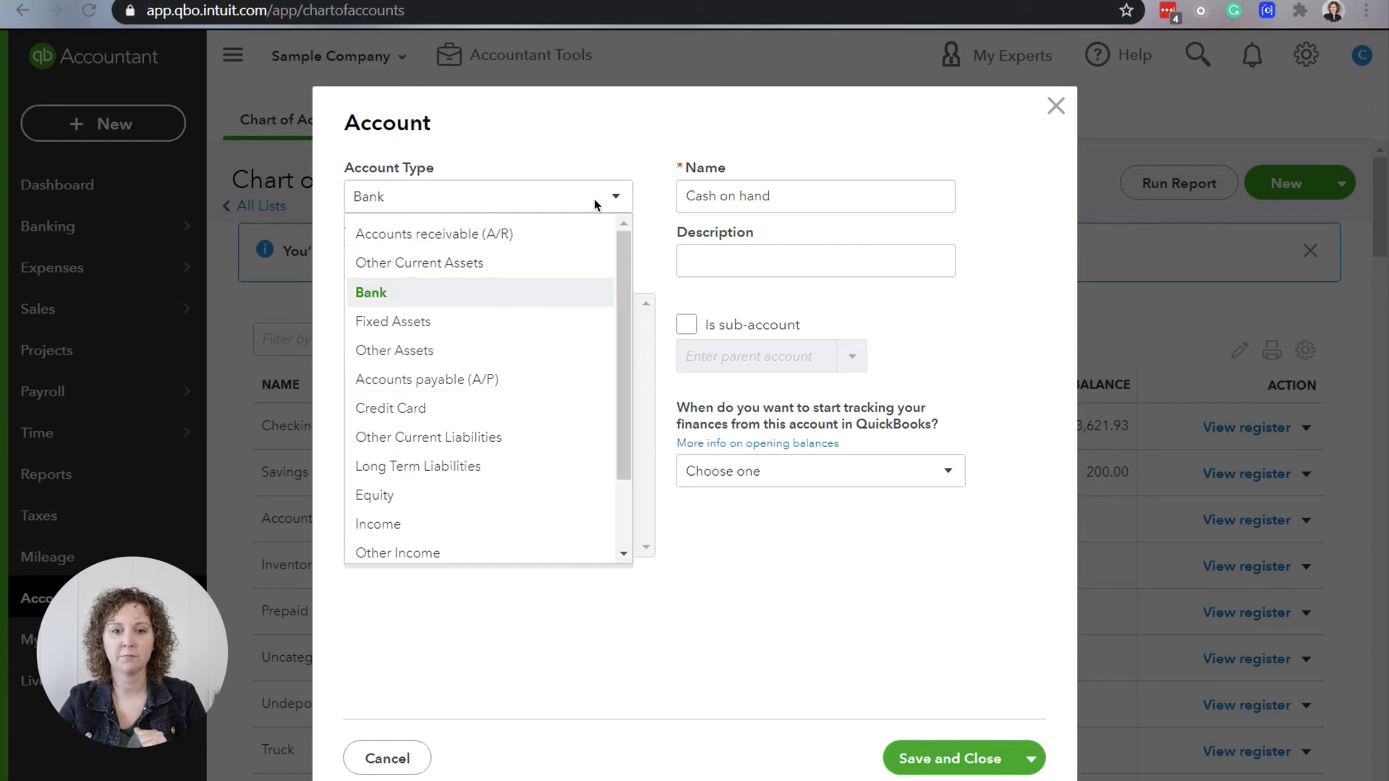
pyautogui.click(514, 325)
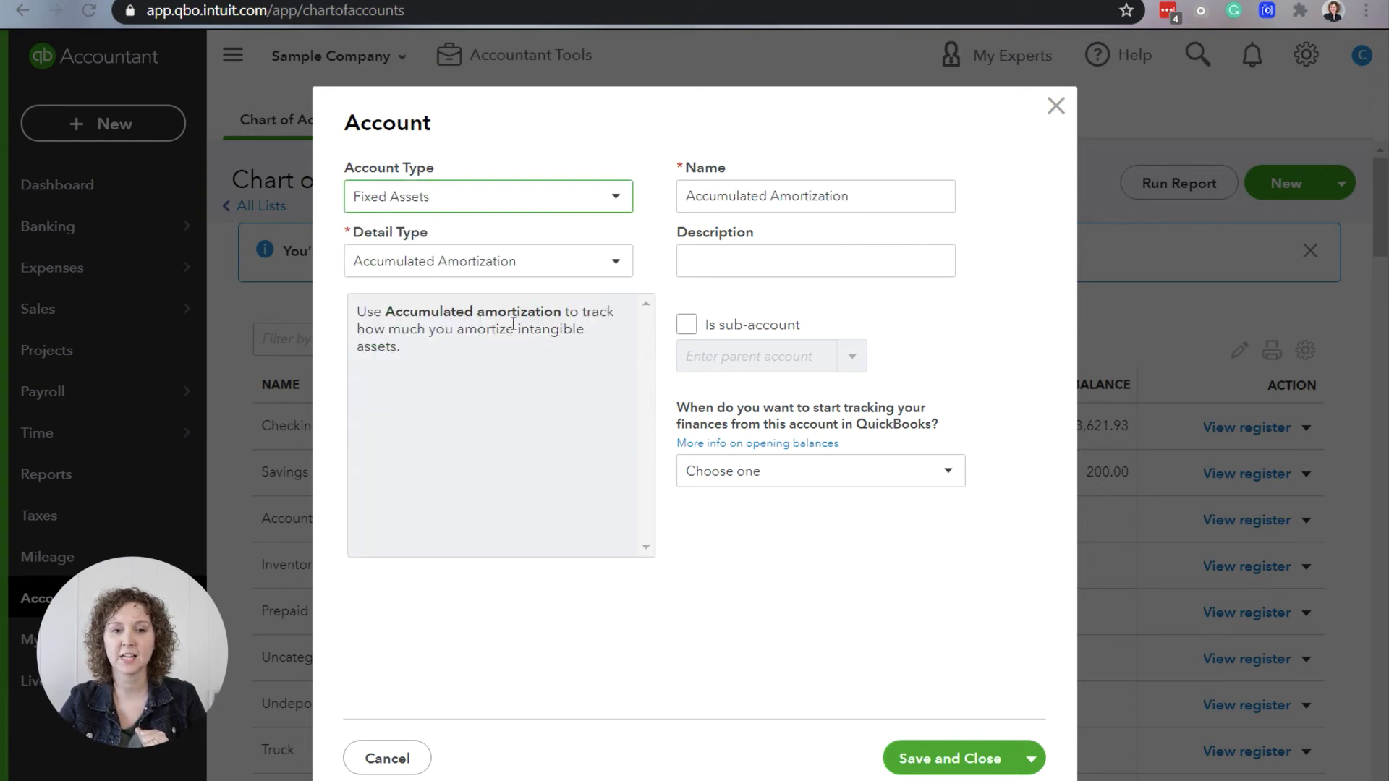
pyautogui.click(393, 272)
pyautogui.click(403, 364)
pyautogui.click(826, 196)
pyautogui.hotkey('shift', 'Home')
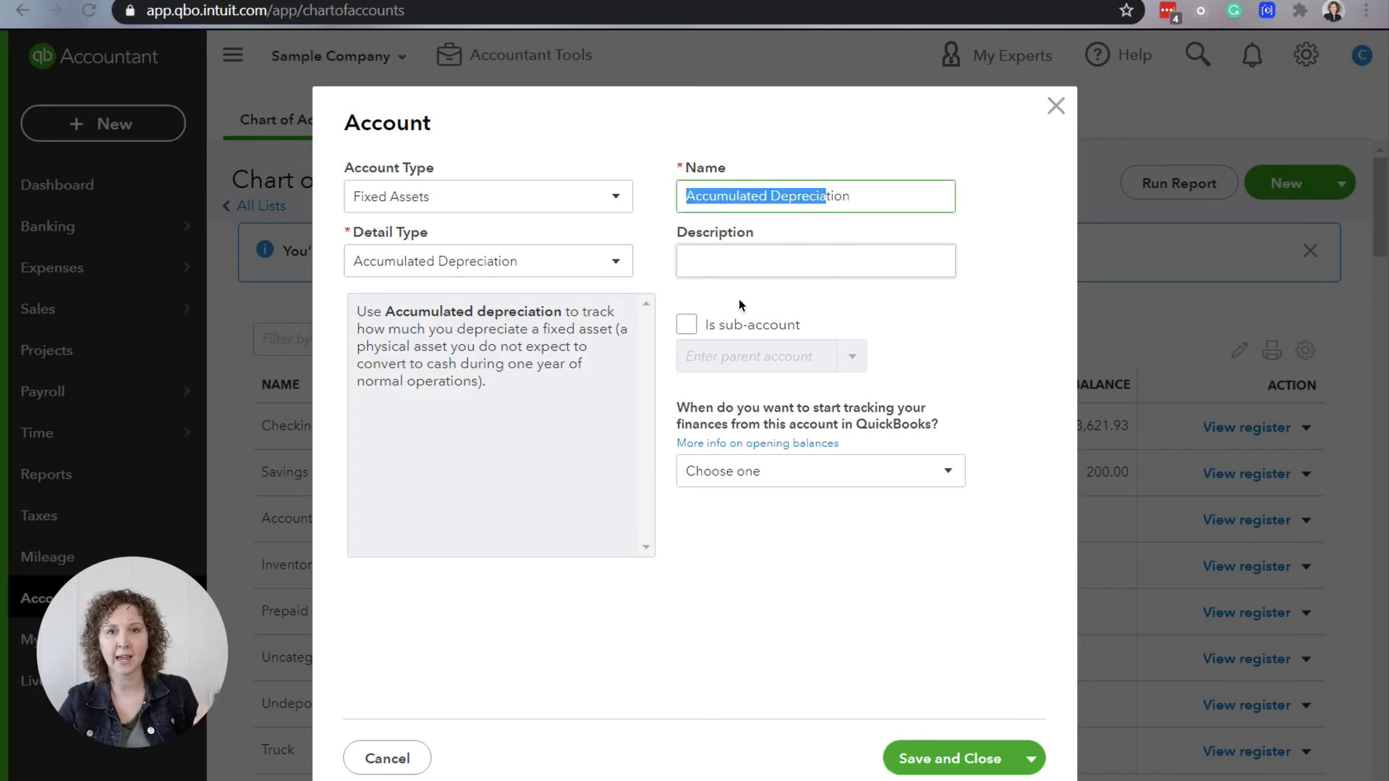
pyautogui.click(877, 301)
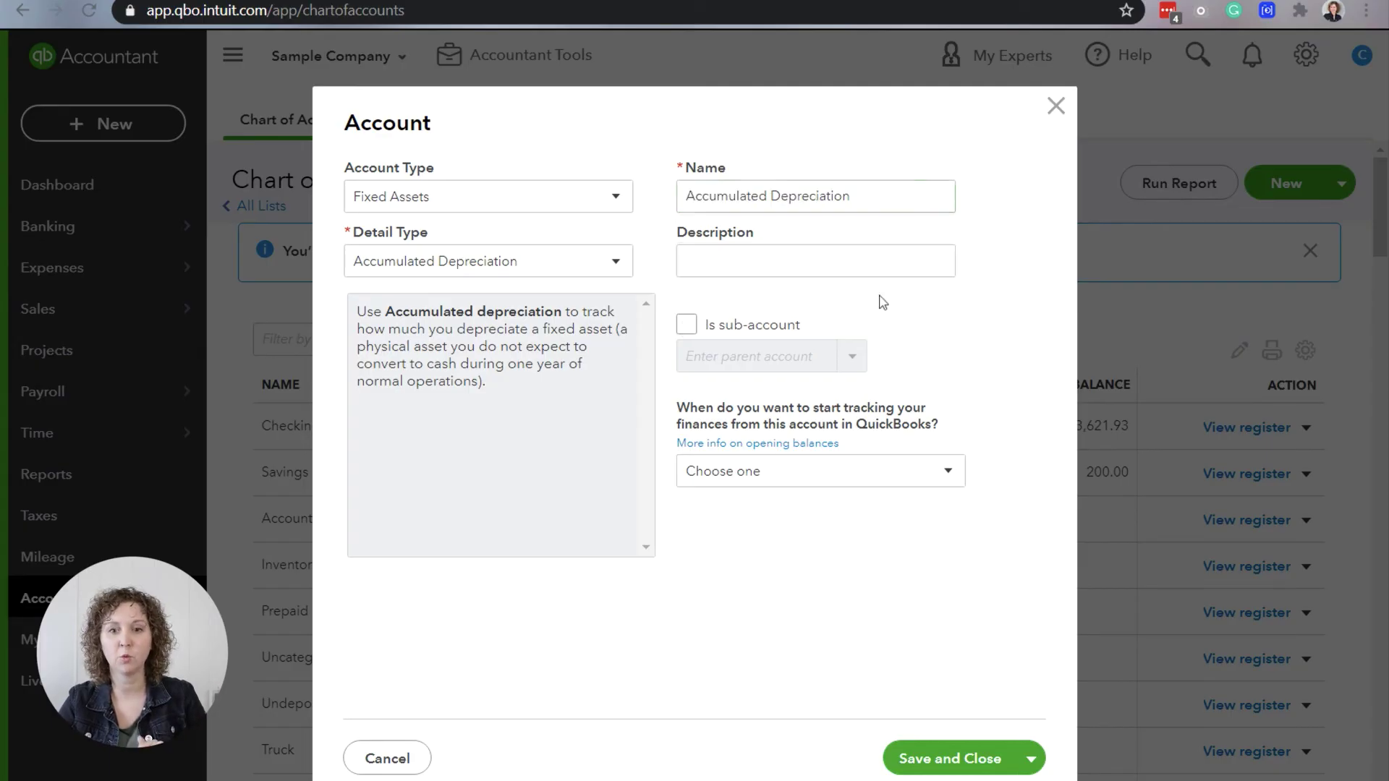
# - Mark the new account as a sub-account, browse the possible parent accounts, and cancel the account without saving
pyautogui.click(689, 326)
pyautogui.click(852, 356)
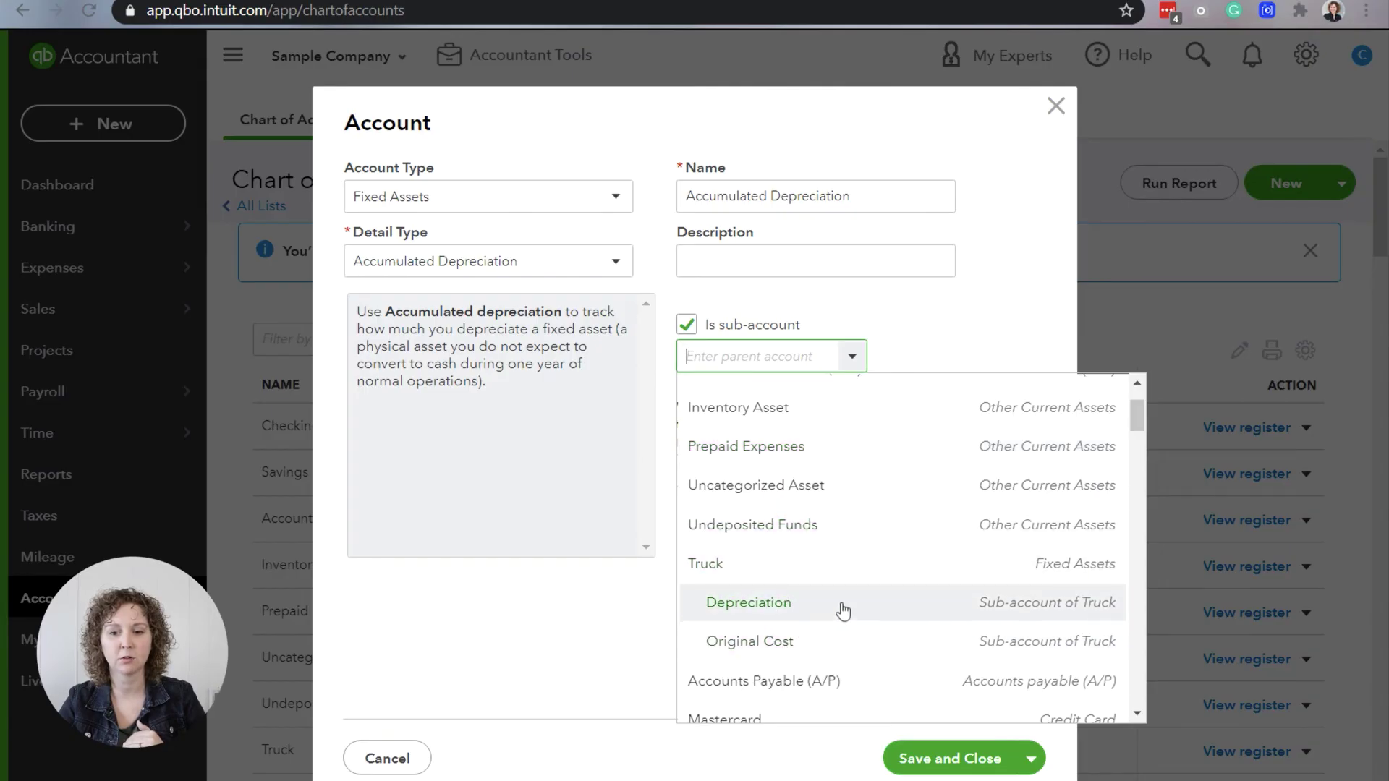
pyautogui.scroll(-3, 840, 608)
pyautogui.scroll(3, 890, 463)
pyautogui.click(937, 339)
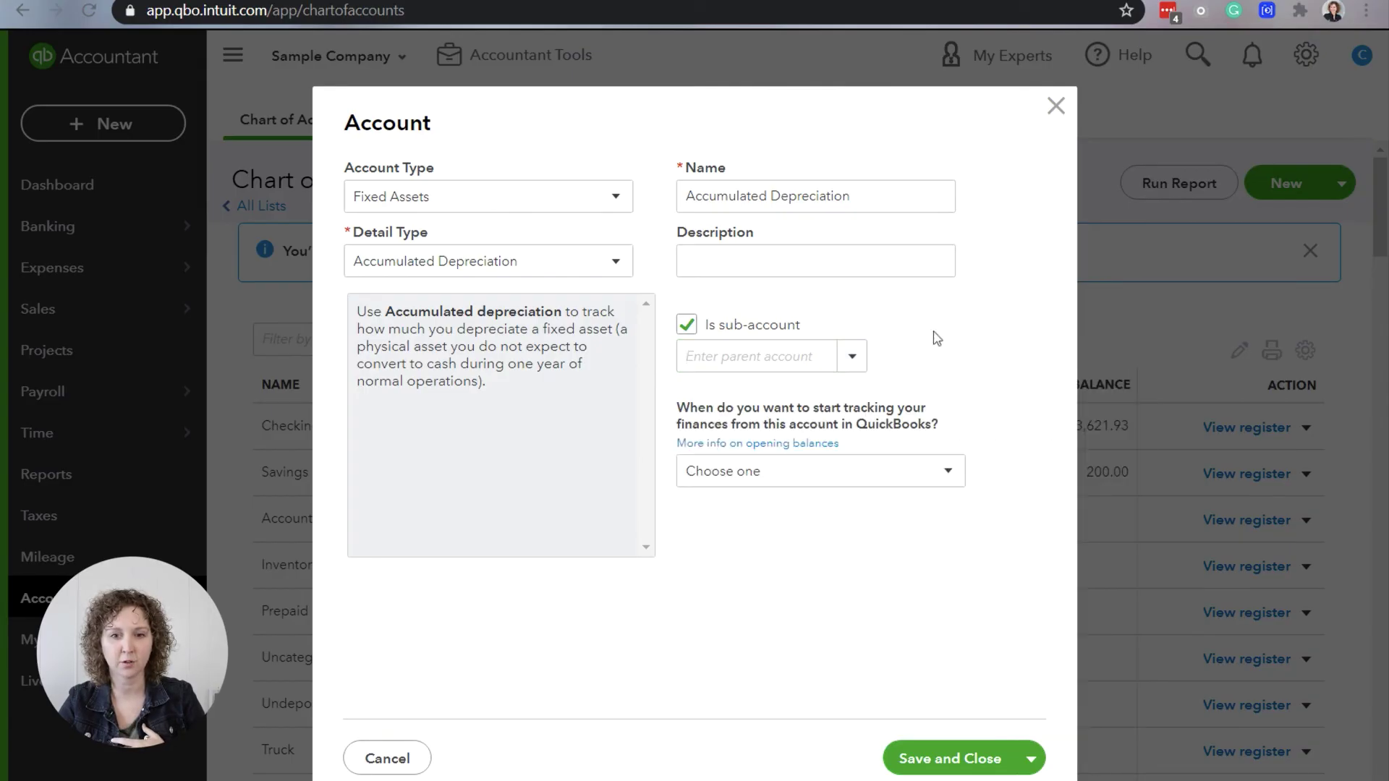
pyautogui.tripleClick(752, 197)
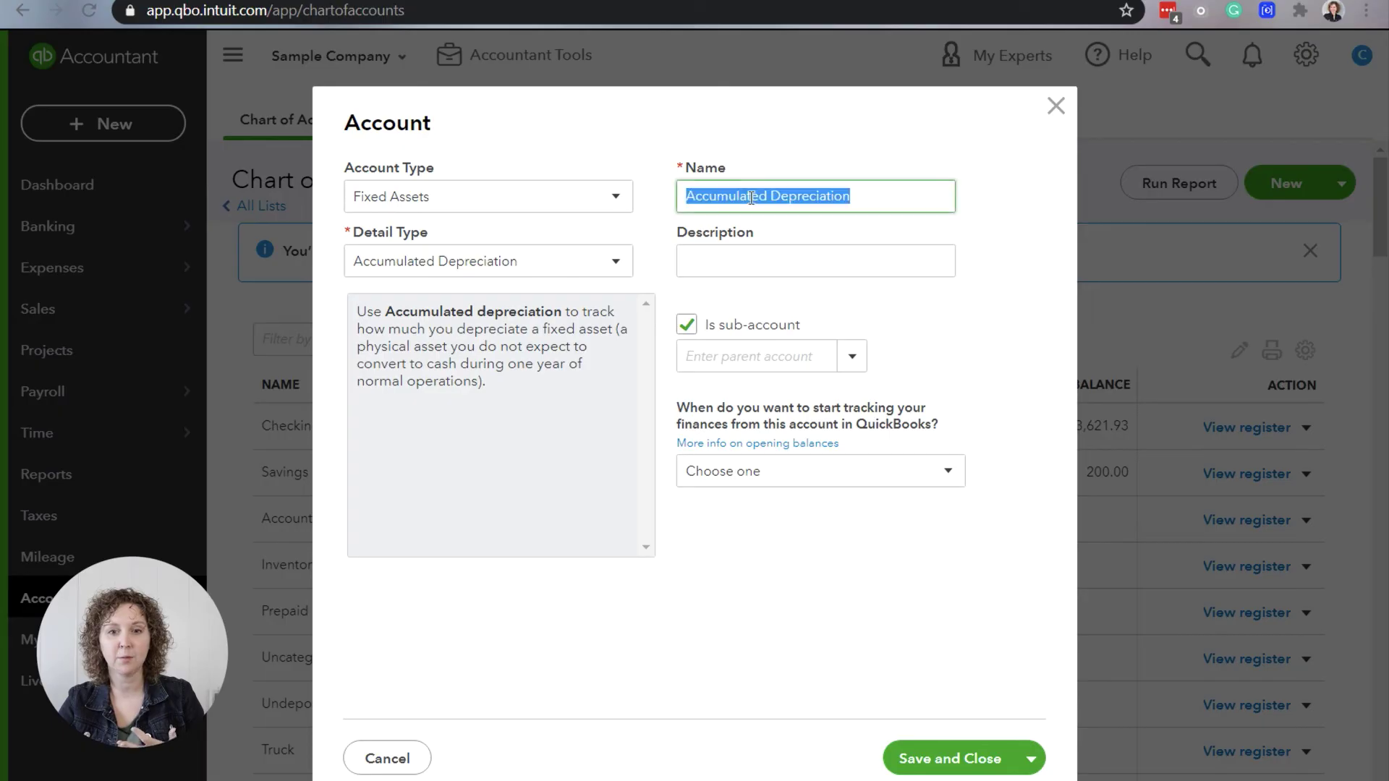
pyautogui.click(410, 772)
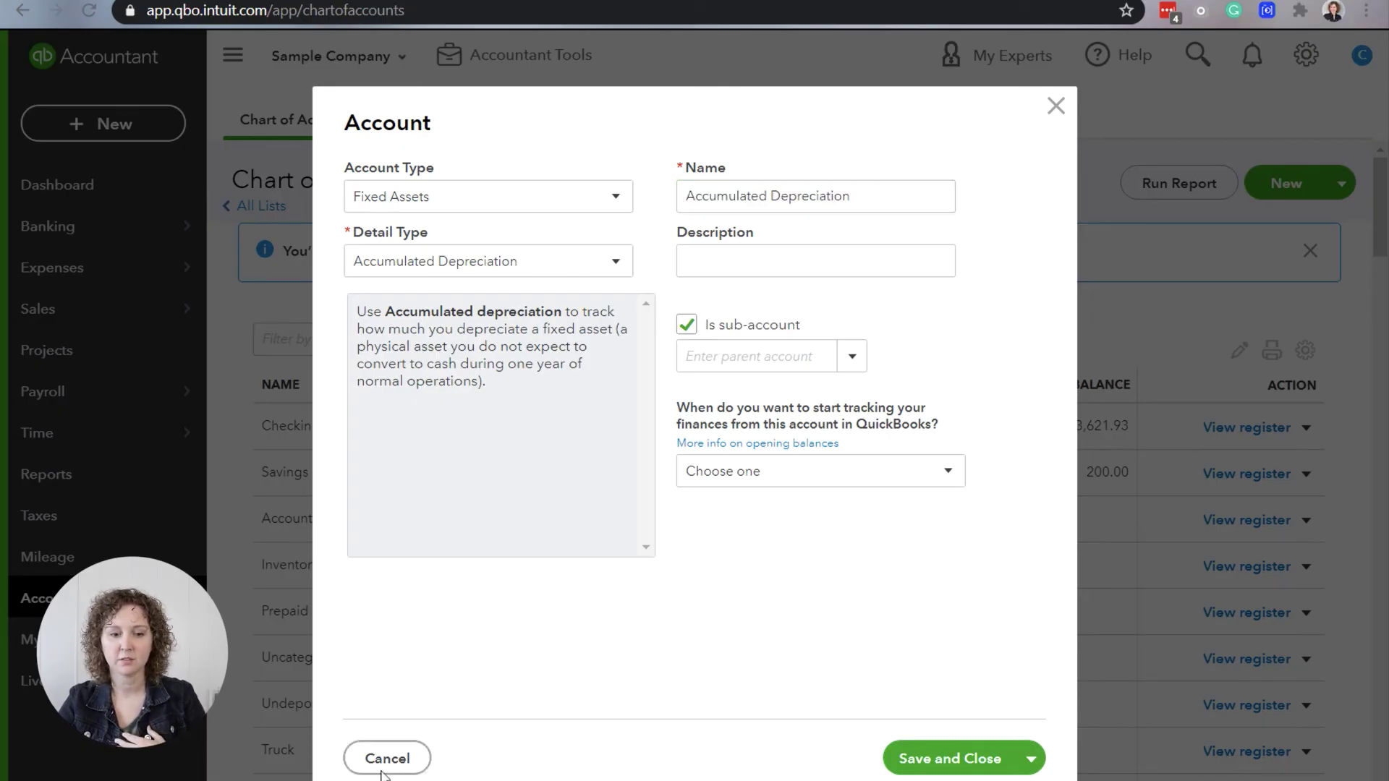
pyautogui.click(382, 773)
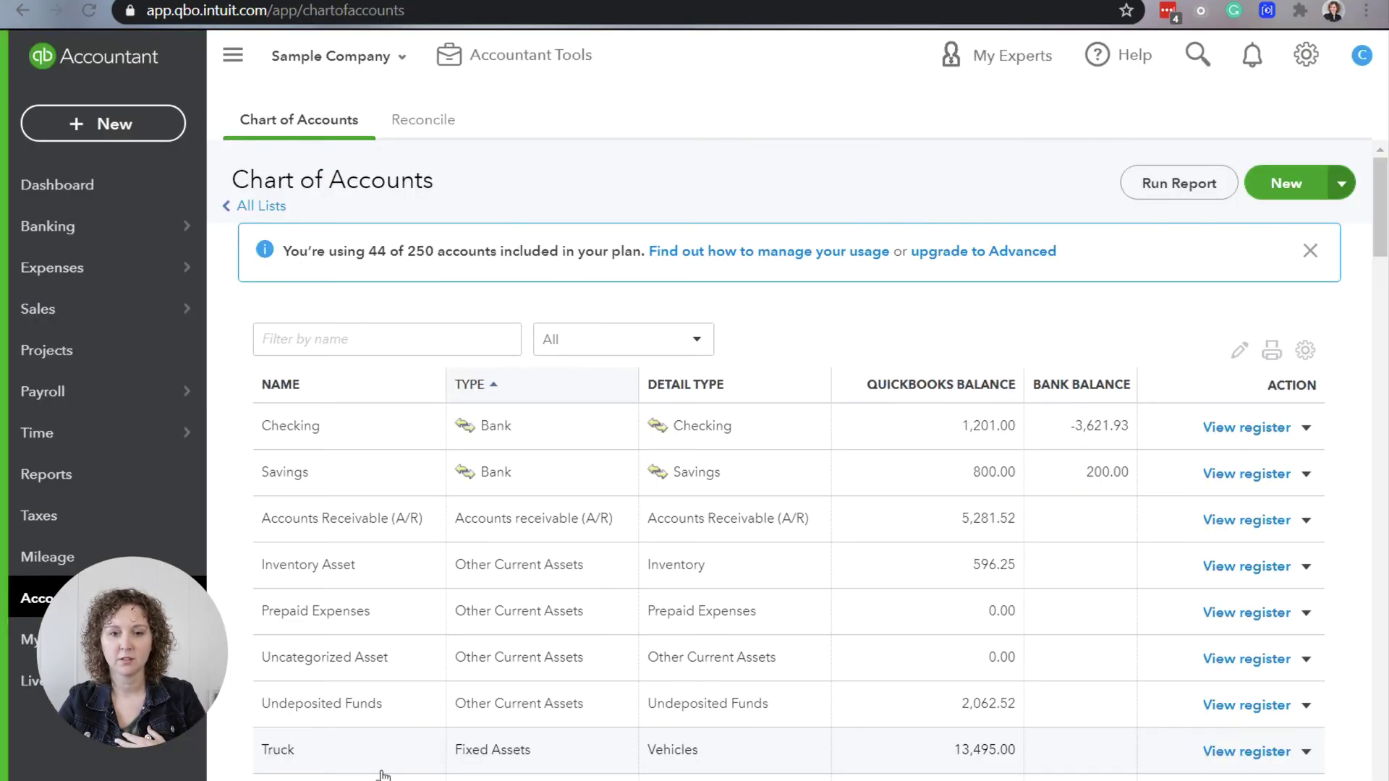
# - Start another new account with account type Expenses and detail type Other Business Expenses
pyautogui.click(1275, 185)
pyautogui.click(1031, 759)
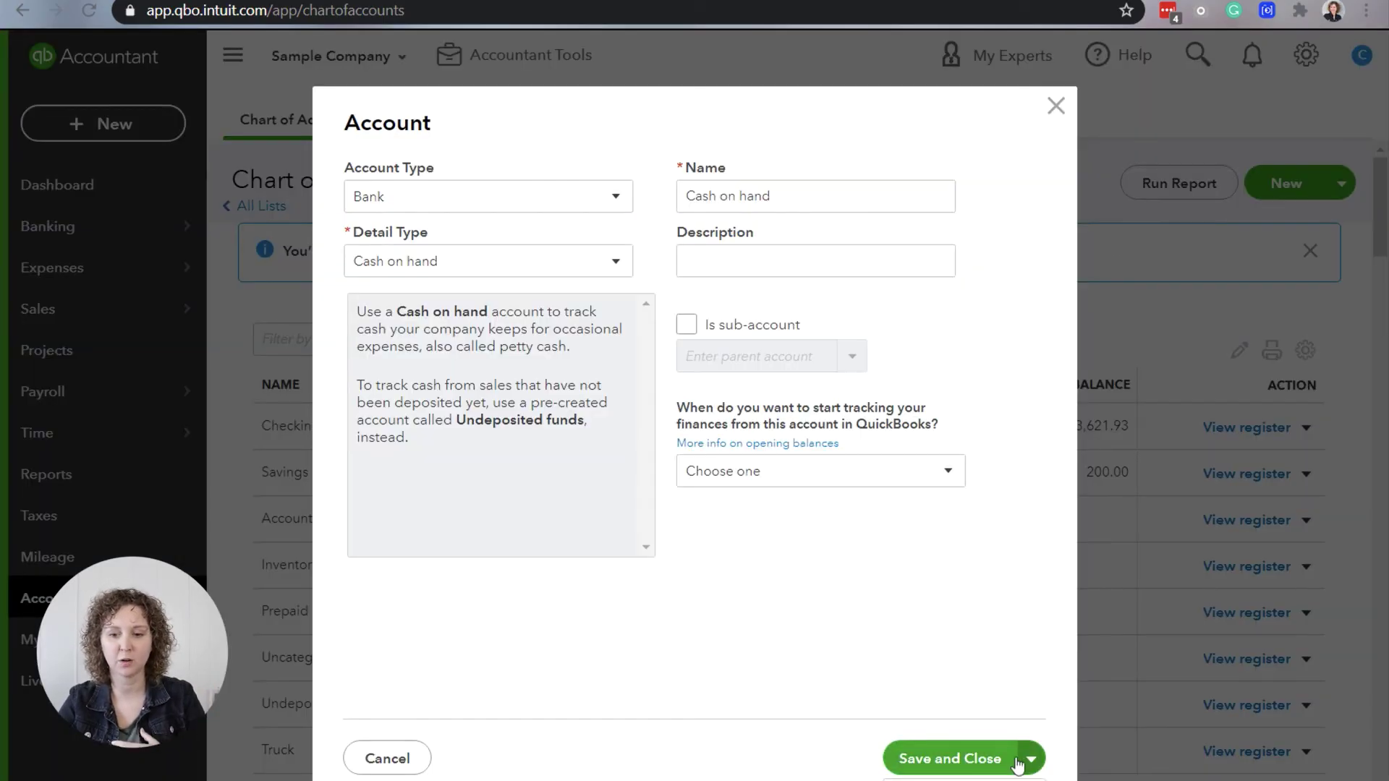
pyautogui.click(599, 207)
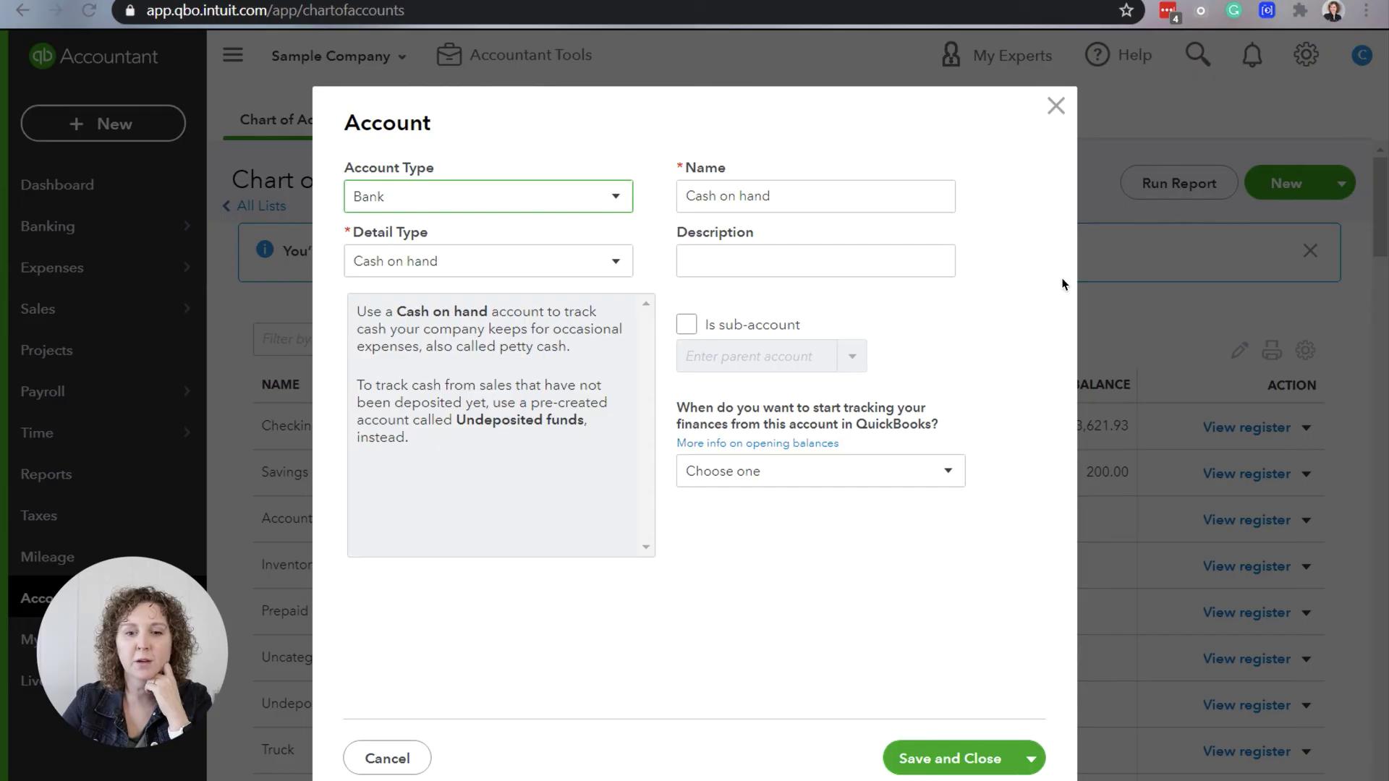
pyautogui.click(576, 197)
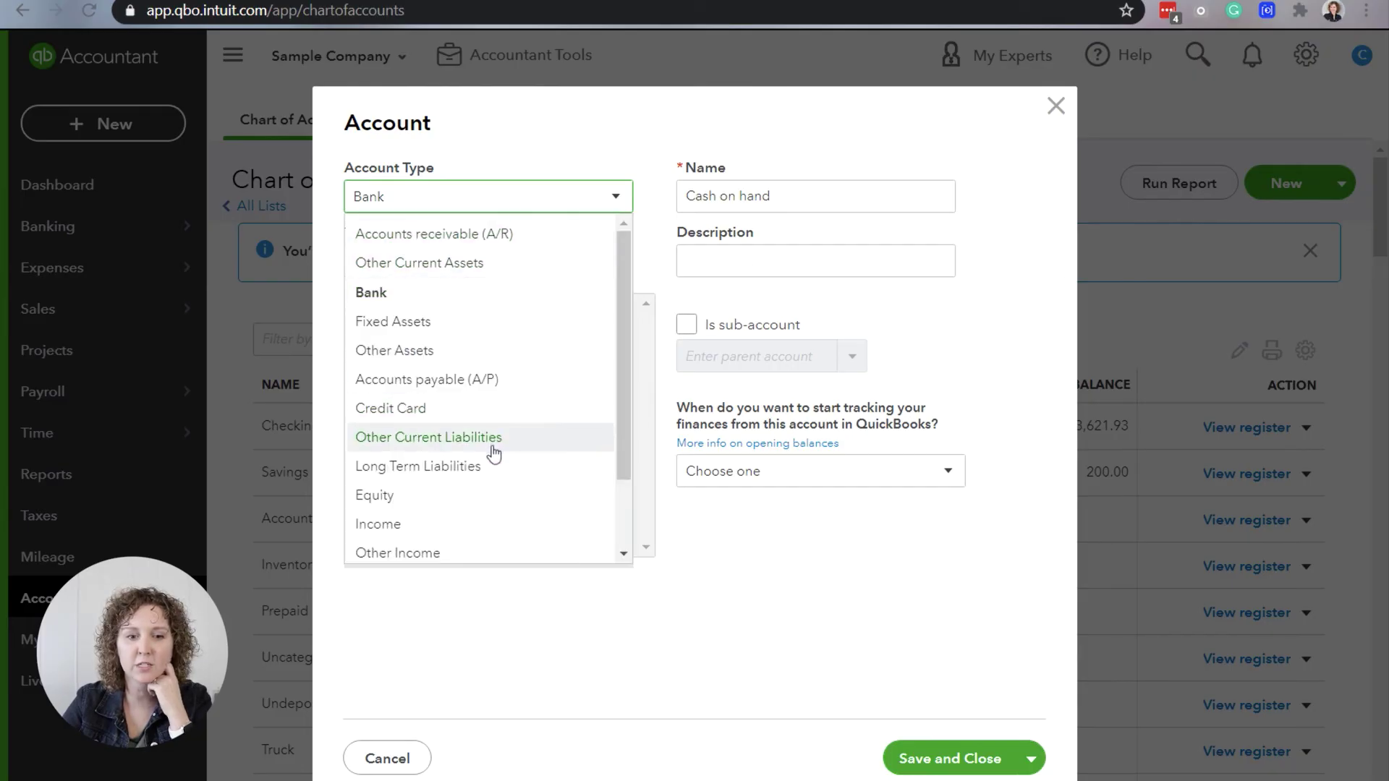
pyautogui.scroll(-2, 490, 400)
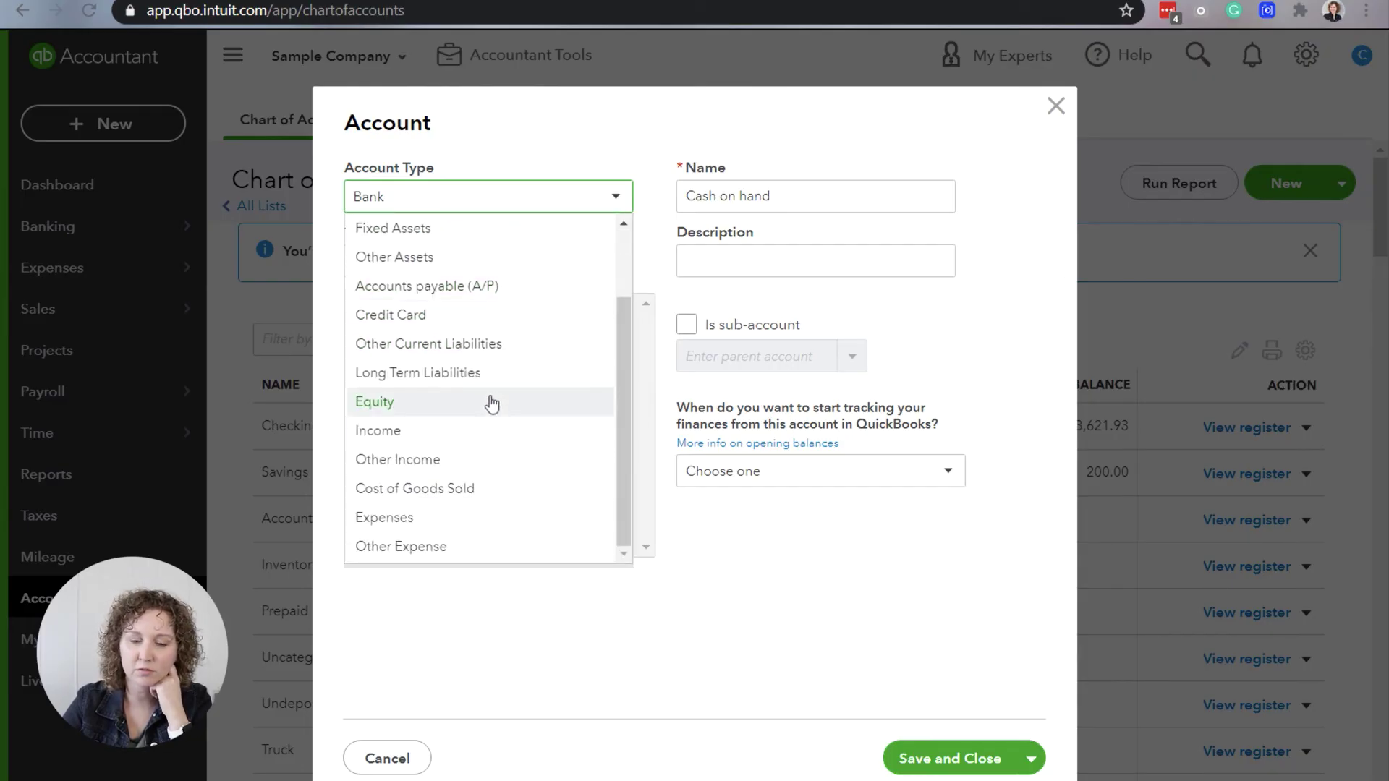
pyautogui.click(470, 520)
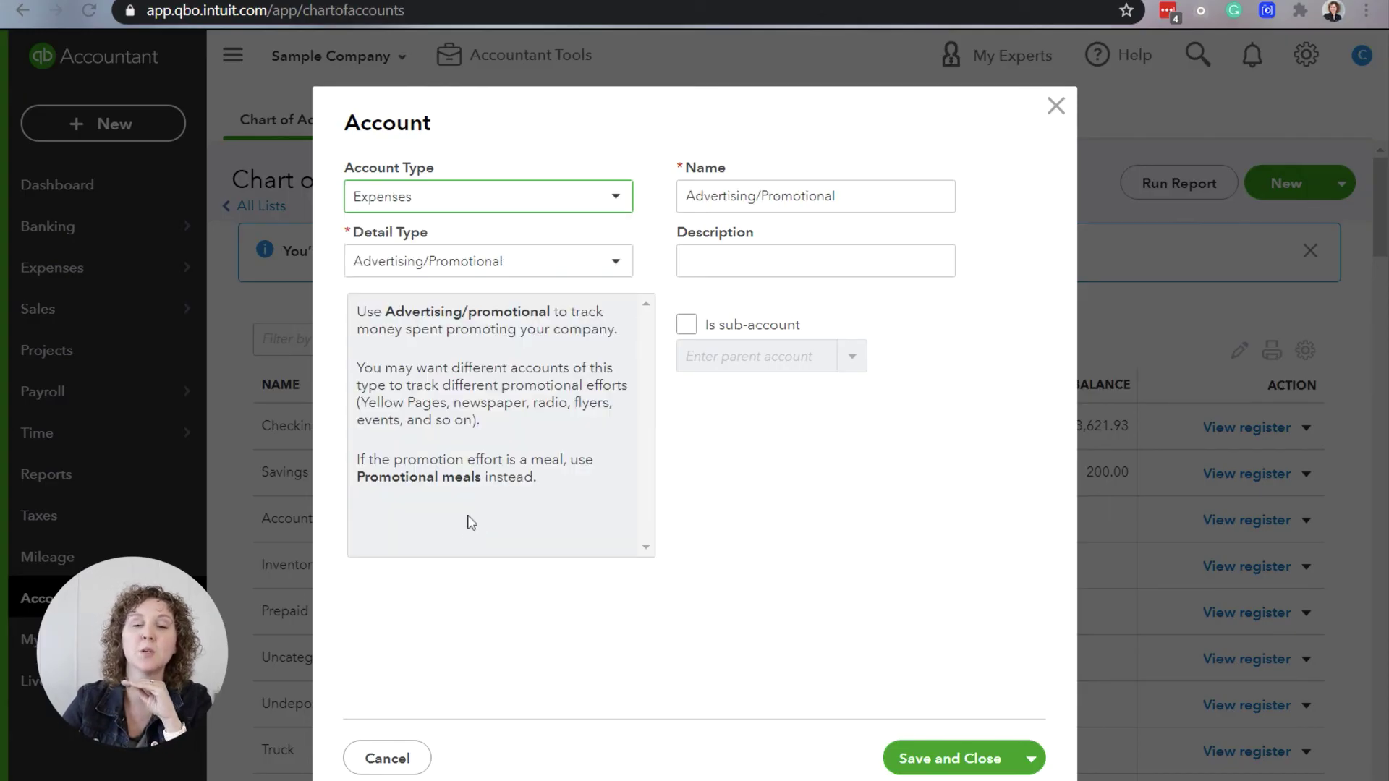
pyautogui.click(416, 270)
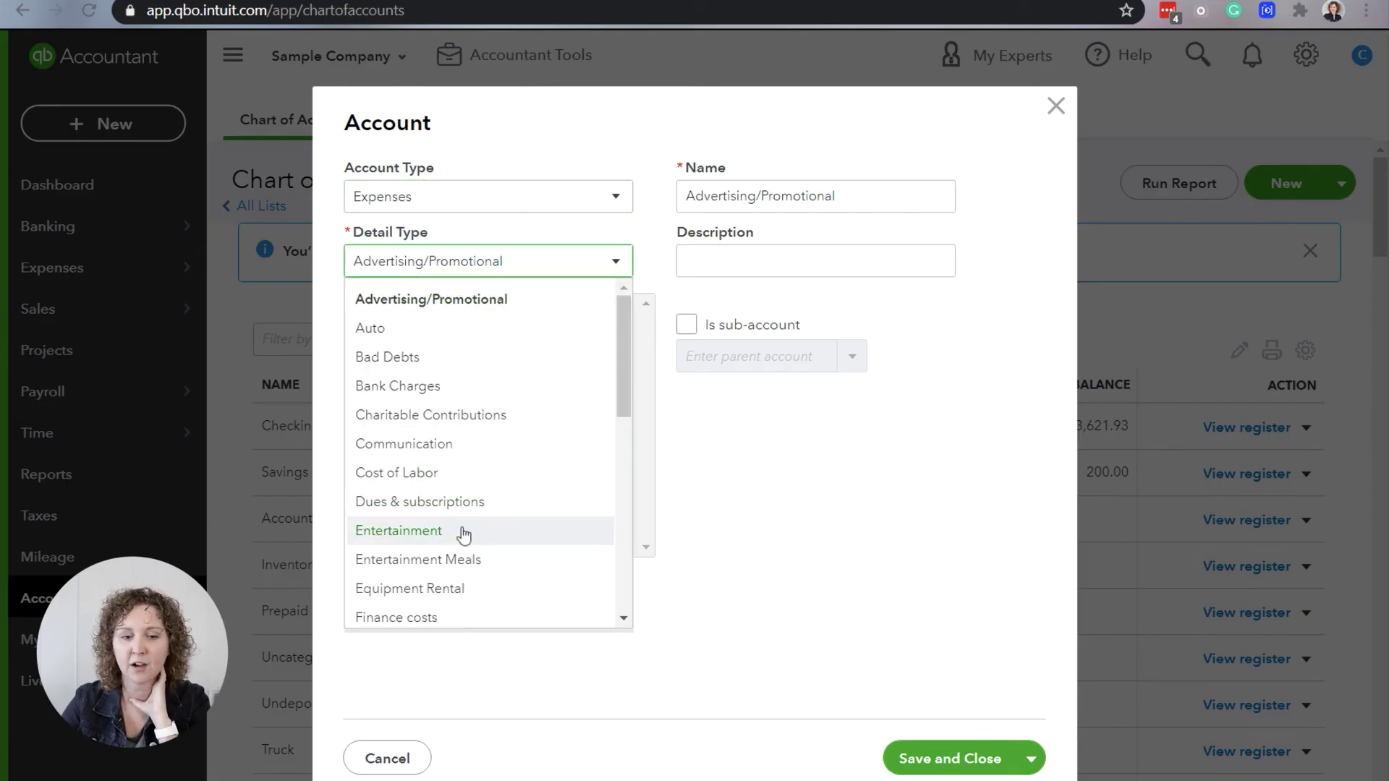
pyautogui.scroll(-5, 464, 557)
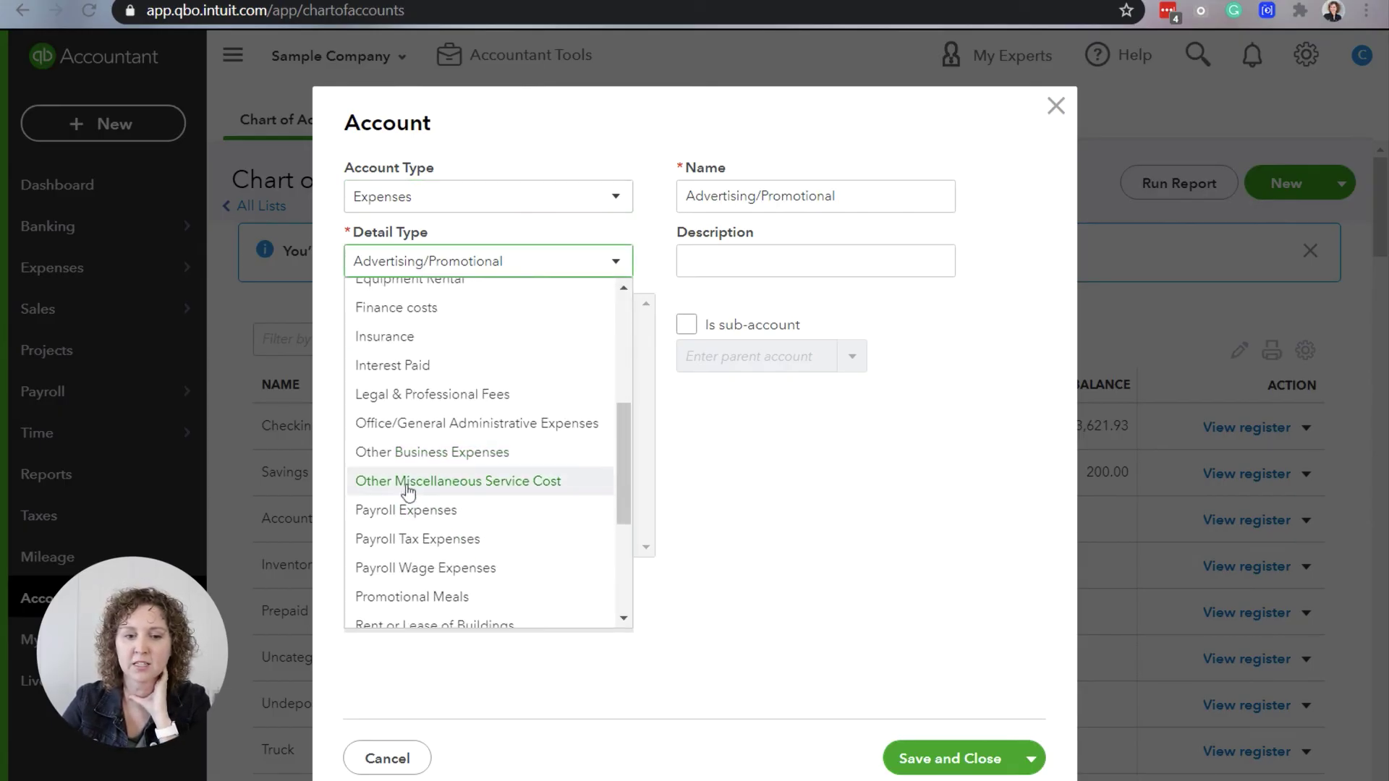
pyautogui.click(369, 463)
# - Name the new expense account Depreciation Expense and close the account form without saving
pyautogui.click(872, 189)
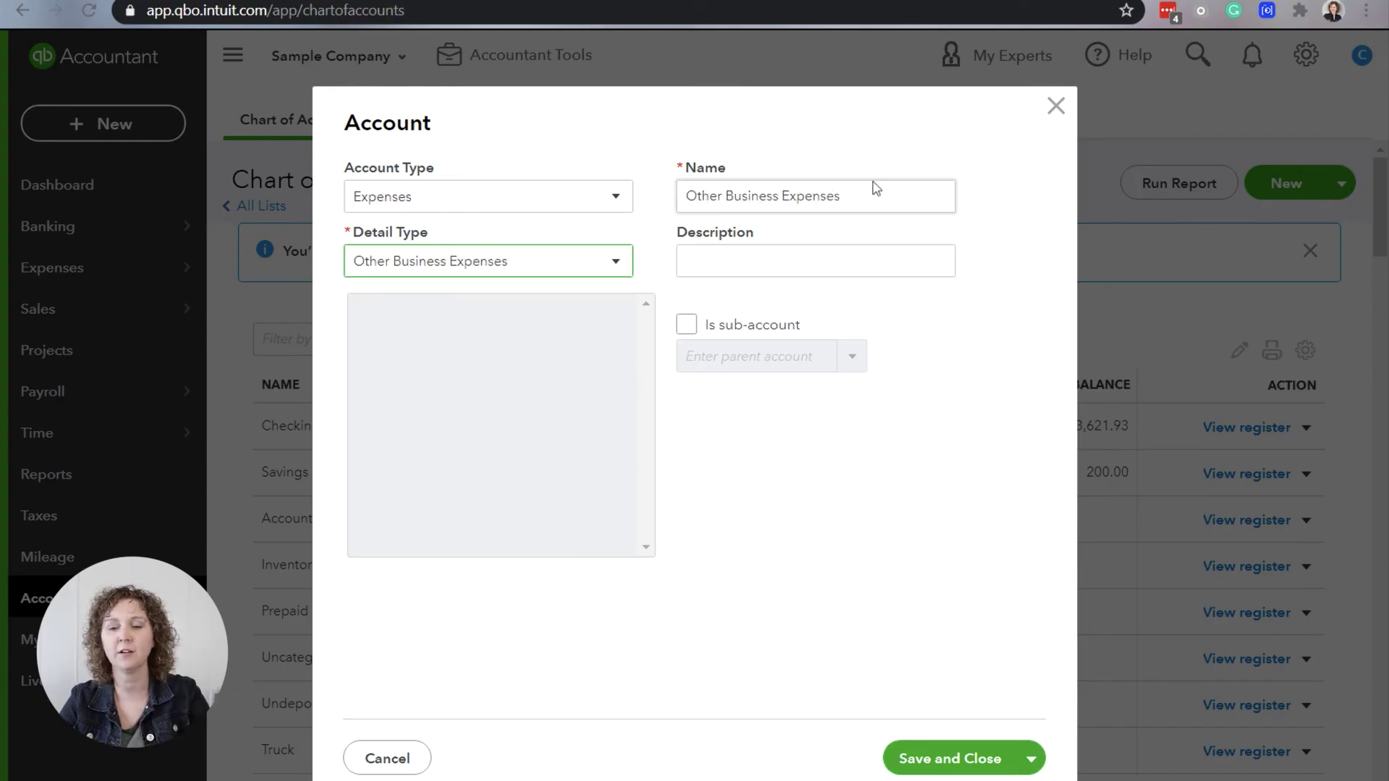
pyautogui.tripleClick(776, 206)
pyautogui.write('D')
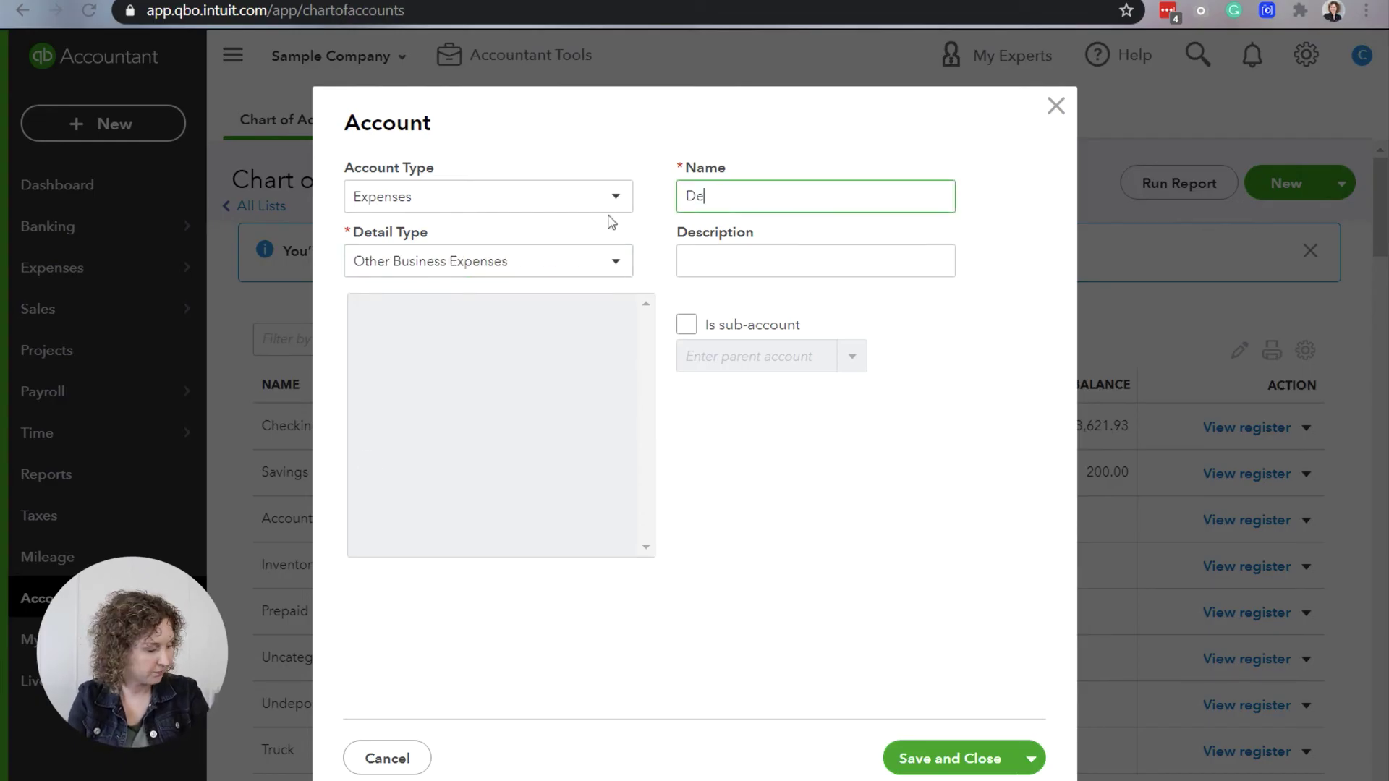
pyautogui.write('epre')
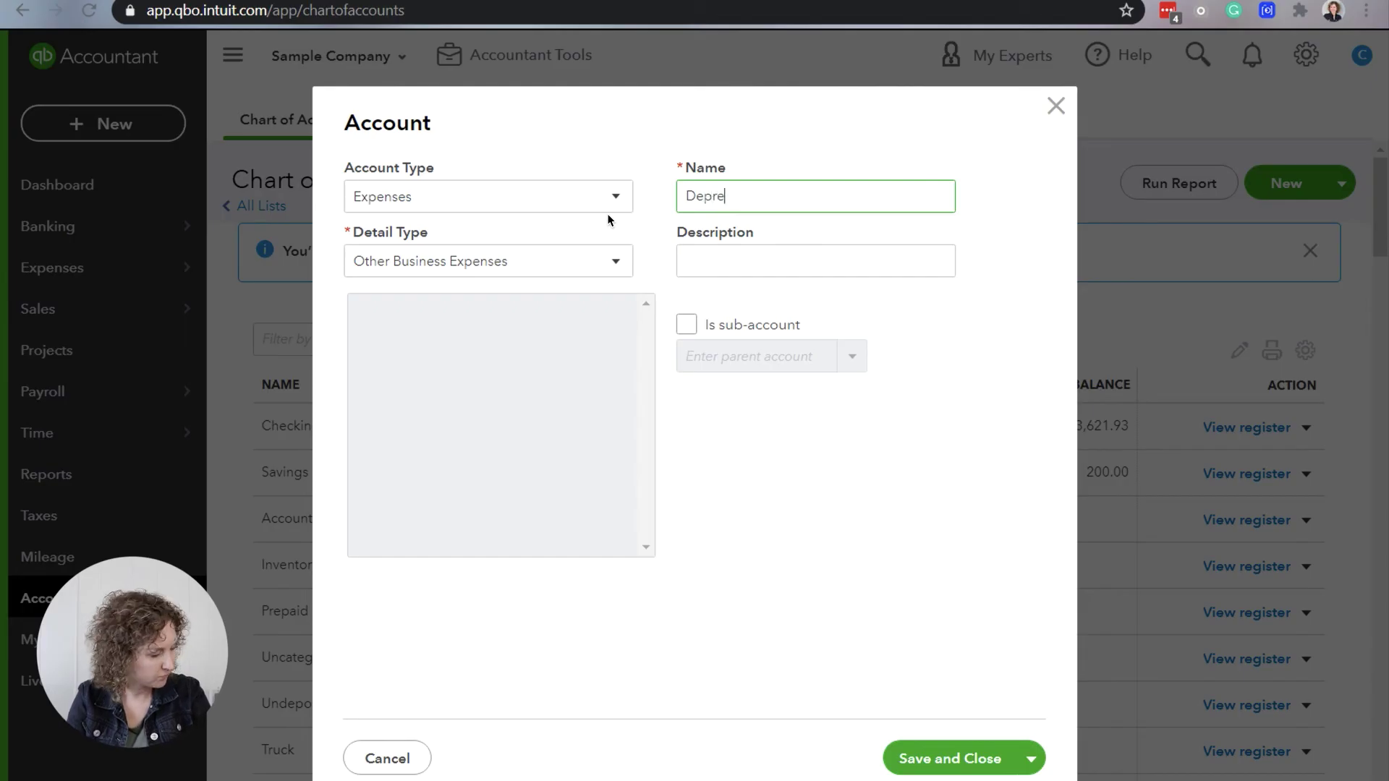
pyautogui.write('ciation Expnse')
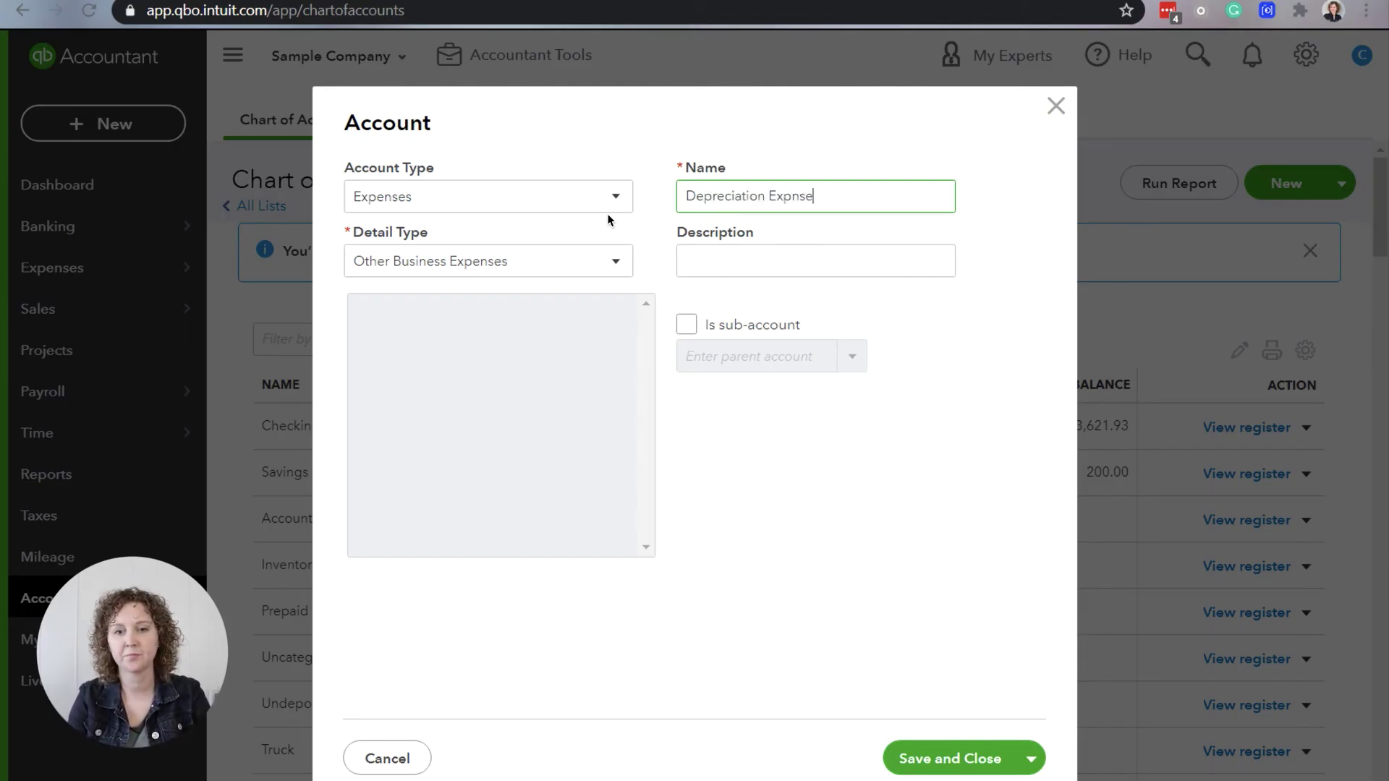
pyautogui.press('BackSpace')
pyautogui.press('BackSpace')
pyautogui.press('BackSpace')
pyautogui.write('ense')
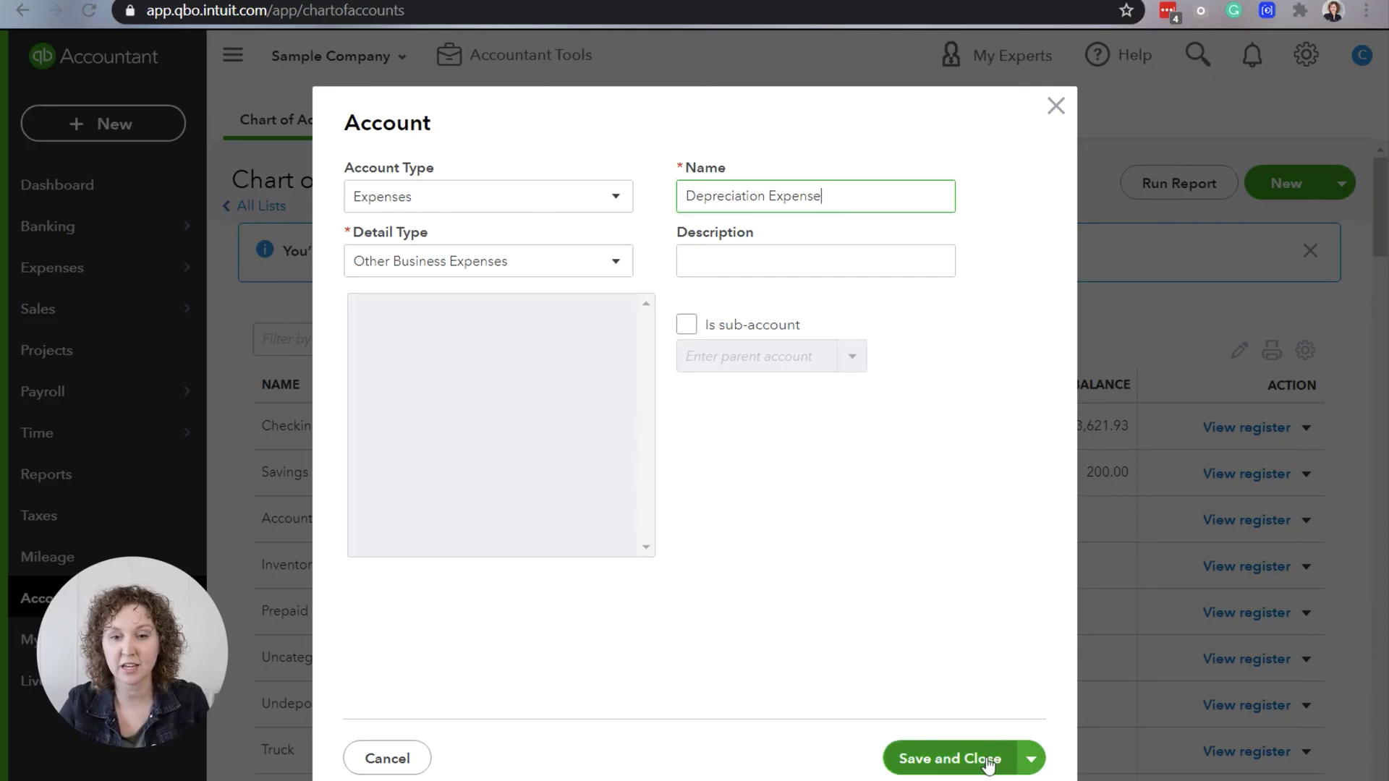
pyautogui.click(1056, 110)
# - Filter the chart of accounts by "dep" to look for existing depreciation accounts
pyautogui.click(400, 347)
pyautogui.write('dep')
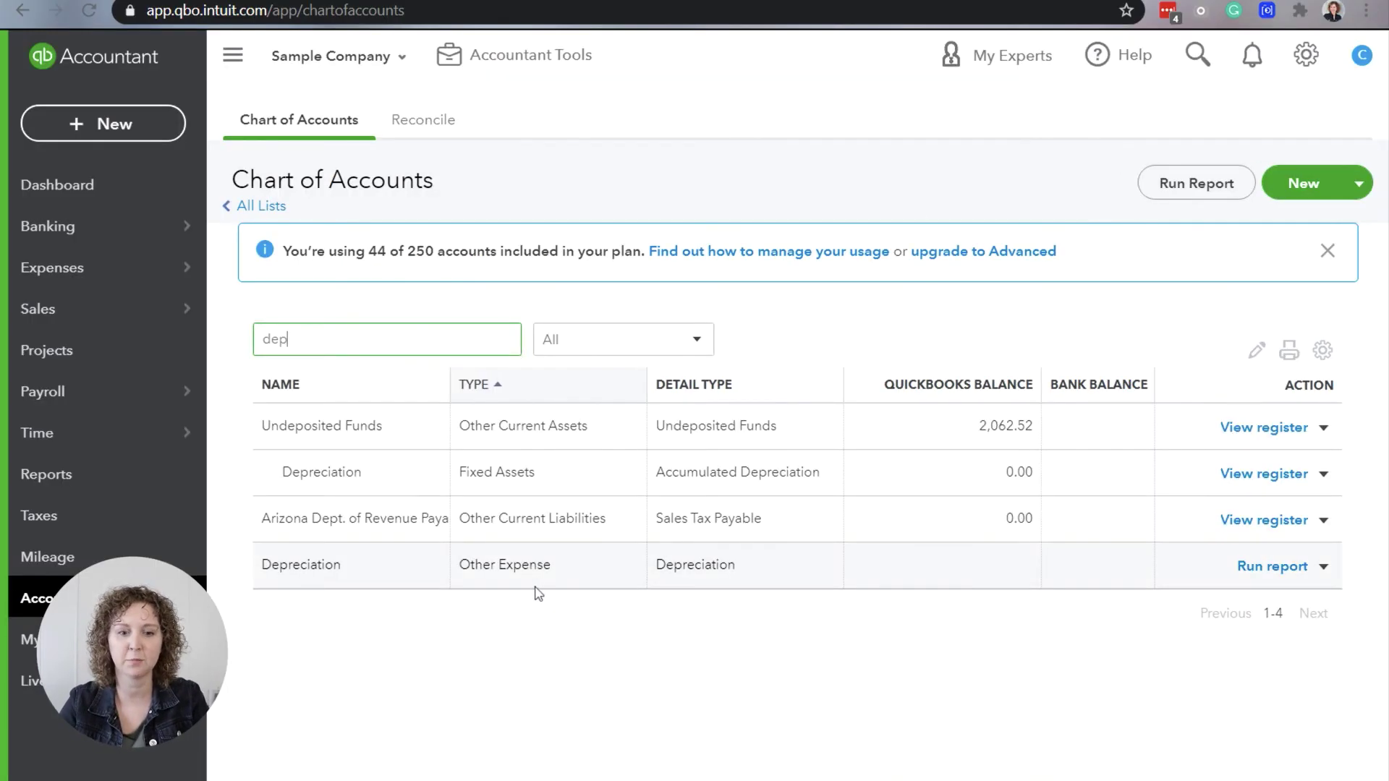
pyautogui.click(526, 675)
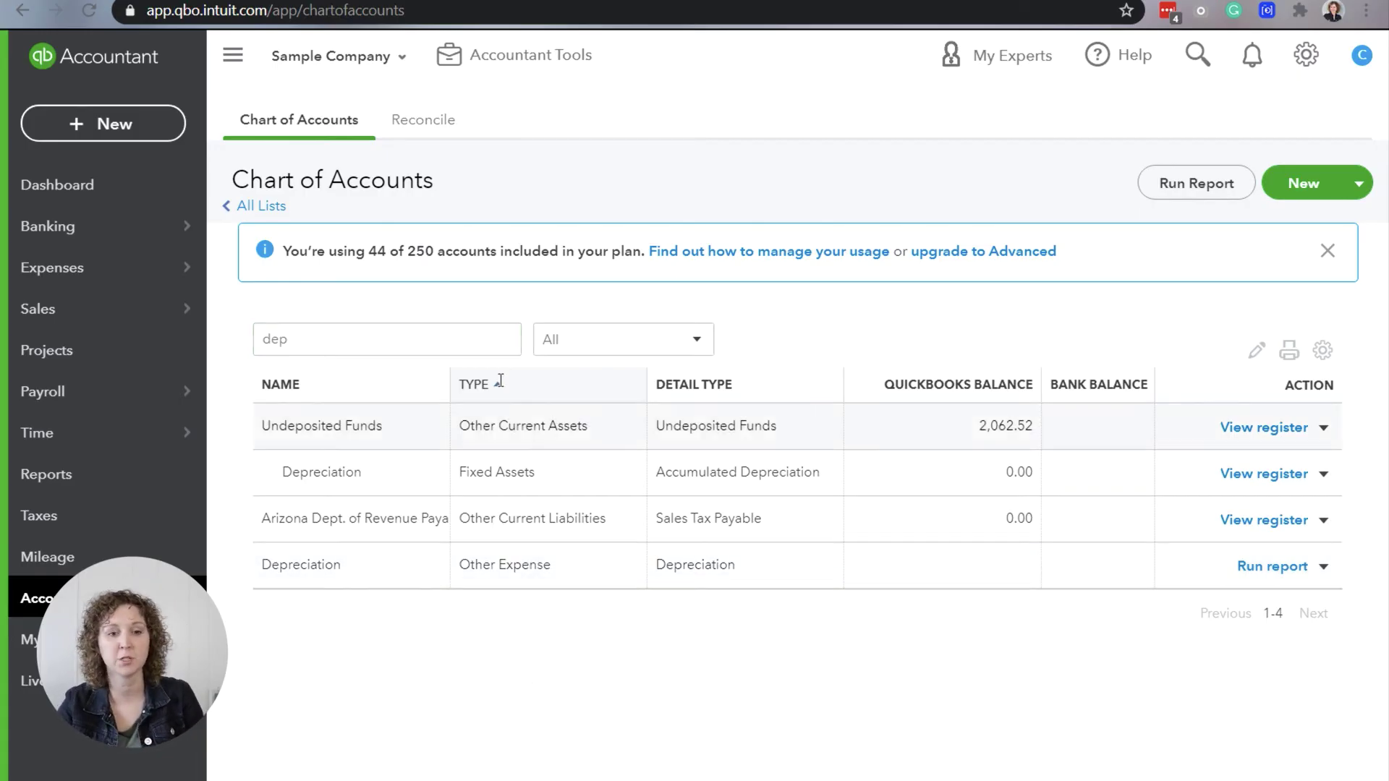
# - Start a new journal entry and set its journal date to 12/31/2020
pyautogui.click(153, 123)
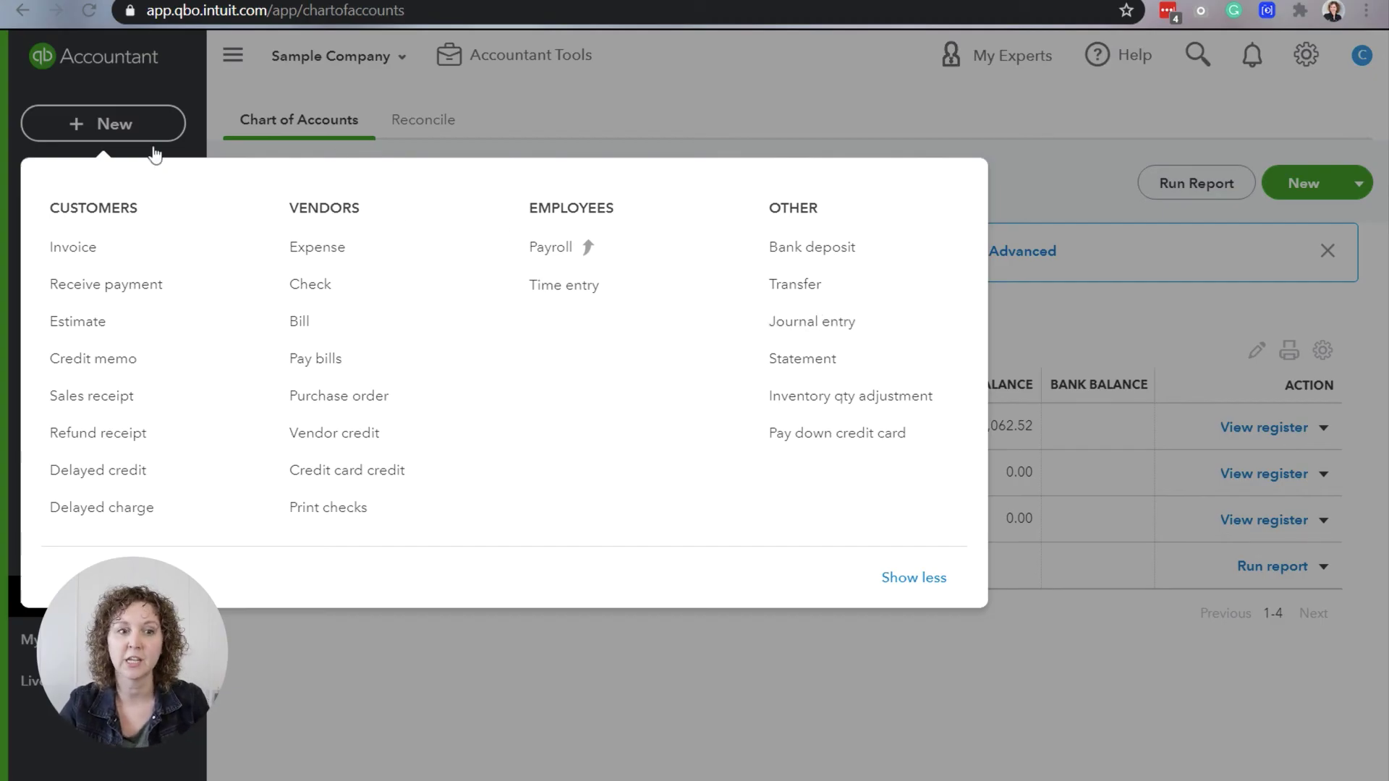
pyautogui.click(807, 327)
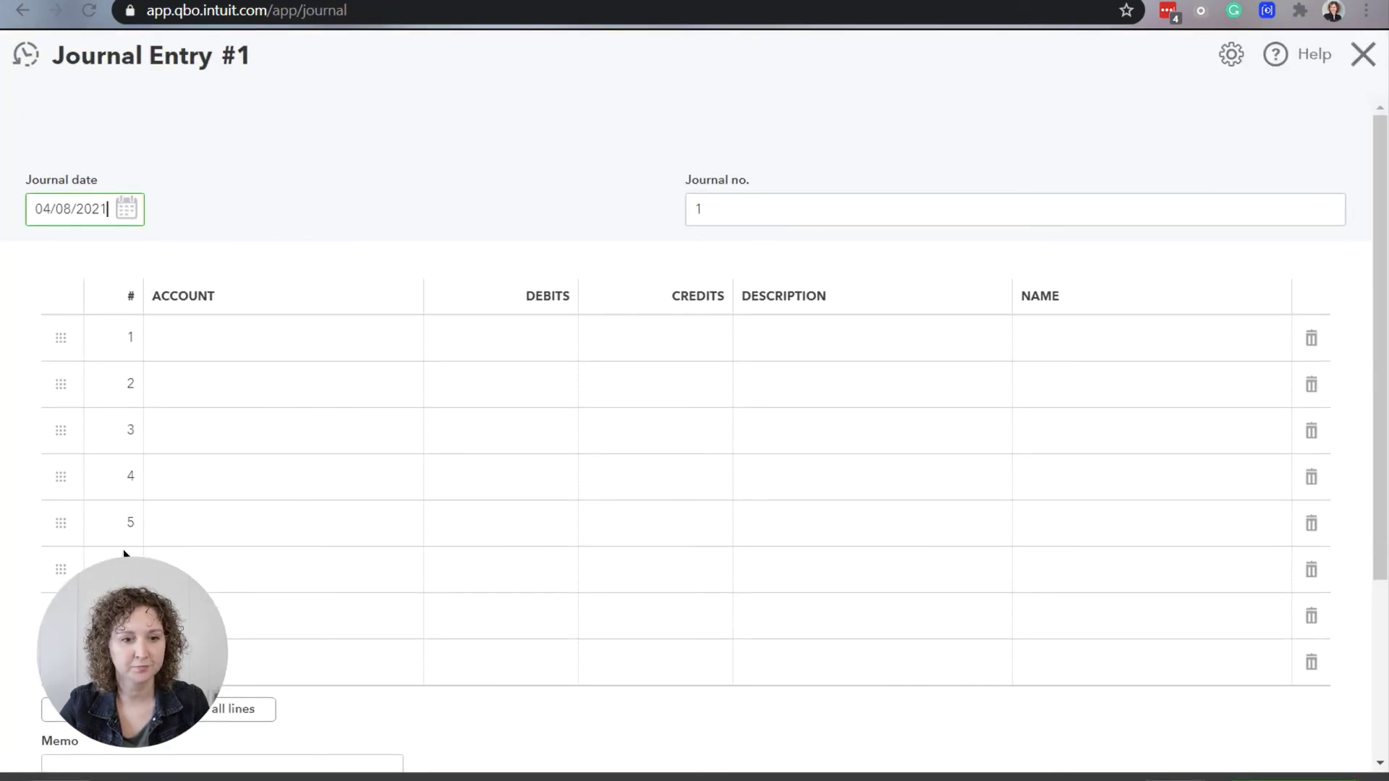
pyautogui.moveTo(106, 207); pyautogui.dragTo(2, 217)
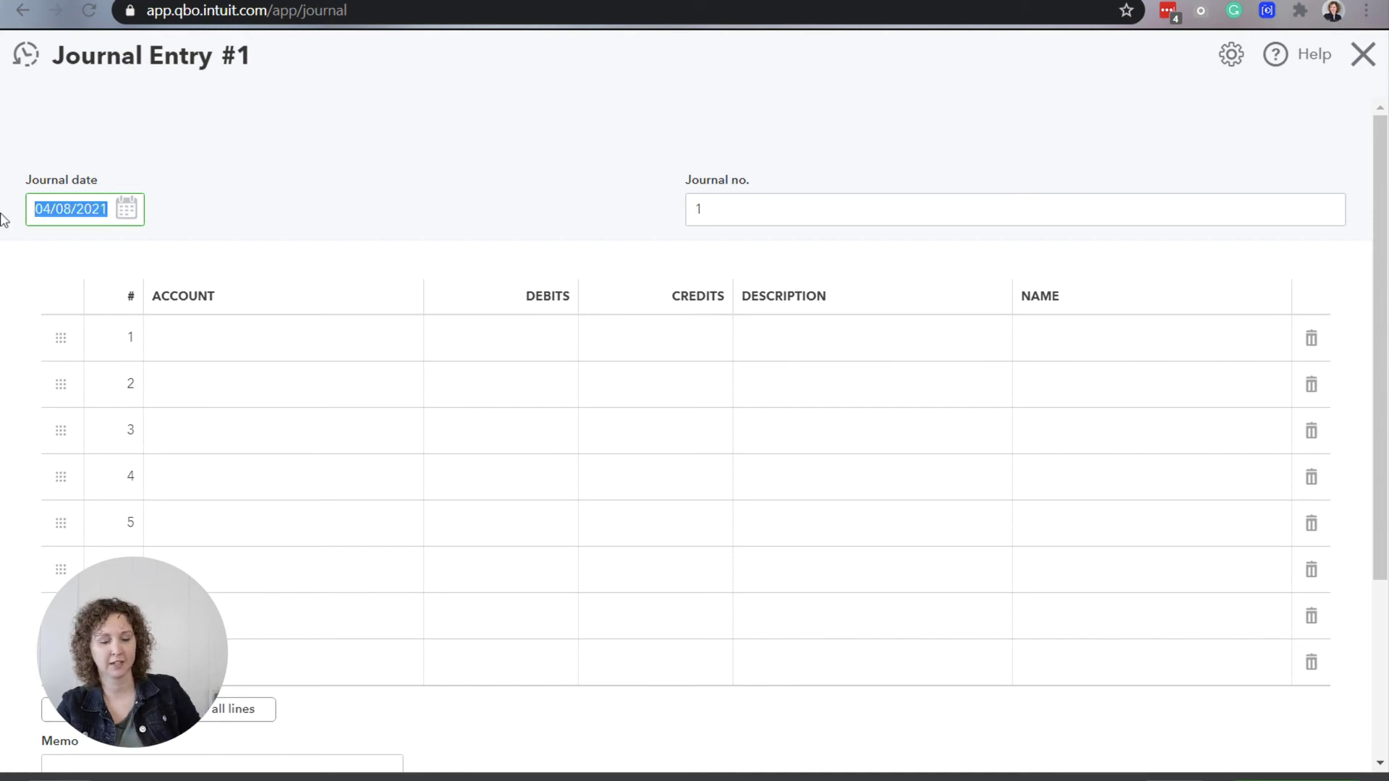
pyautogui.write('12/3')
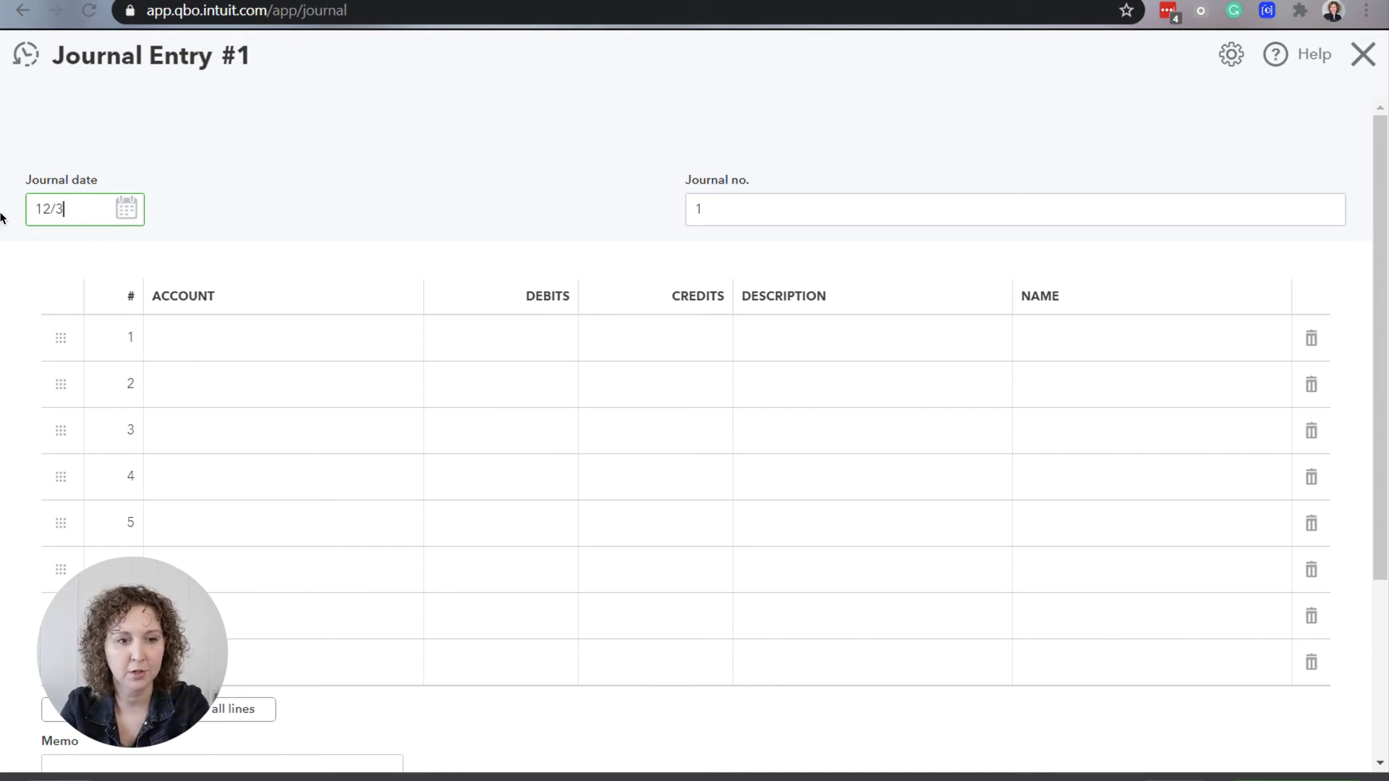
pyautogui.write('1/2020')
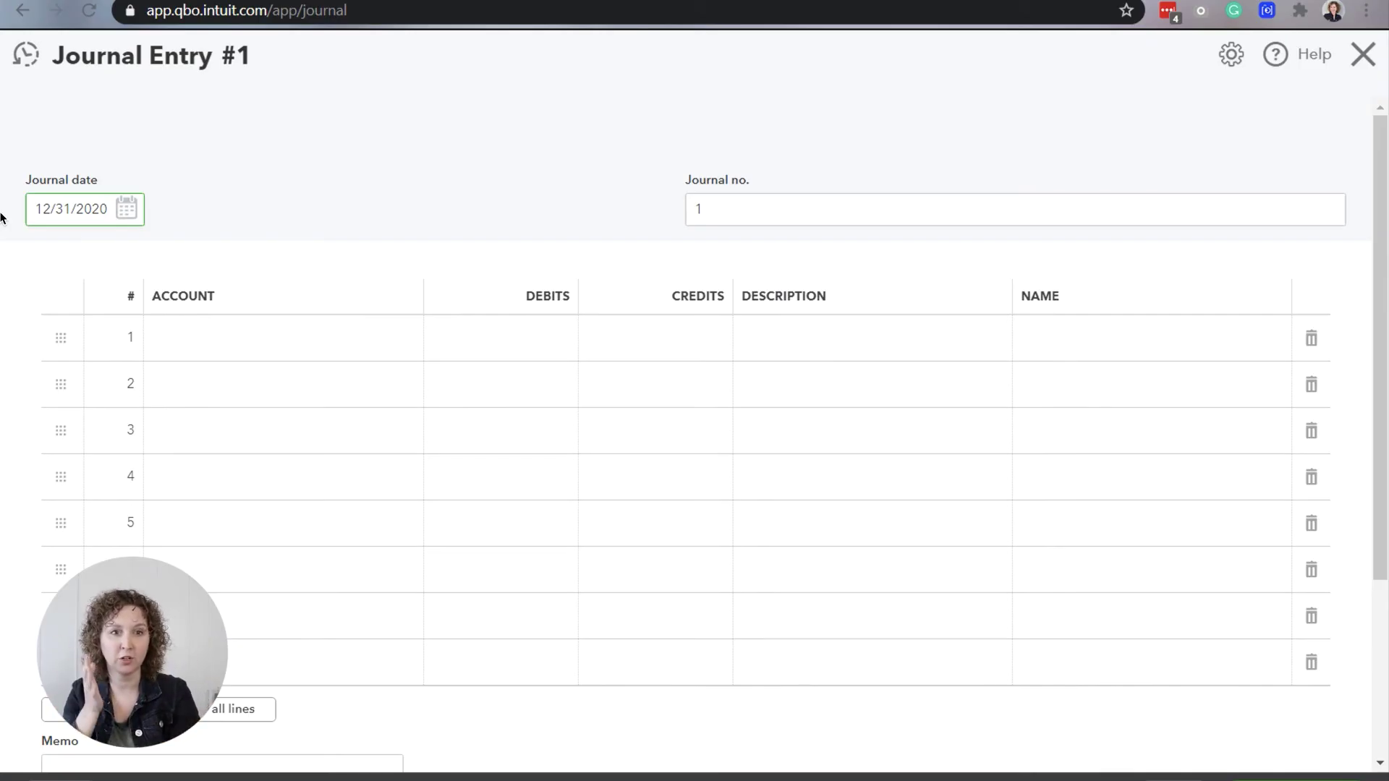
# - Fill the first journal line with the Depreciation expense account and a debit of 1,000.00
pyautogui.click(326, 350)
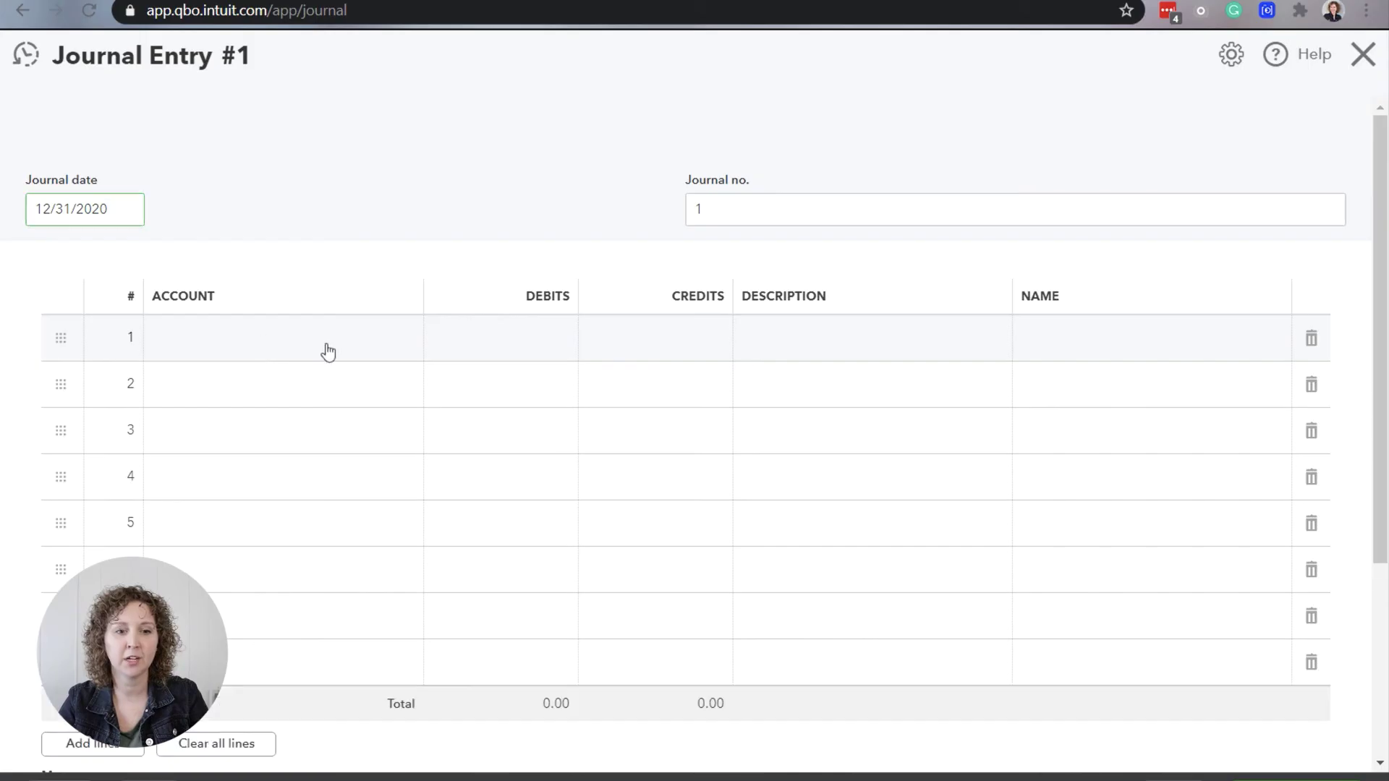
pyautogui.write('de')
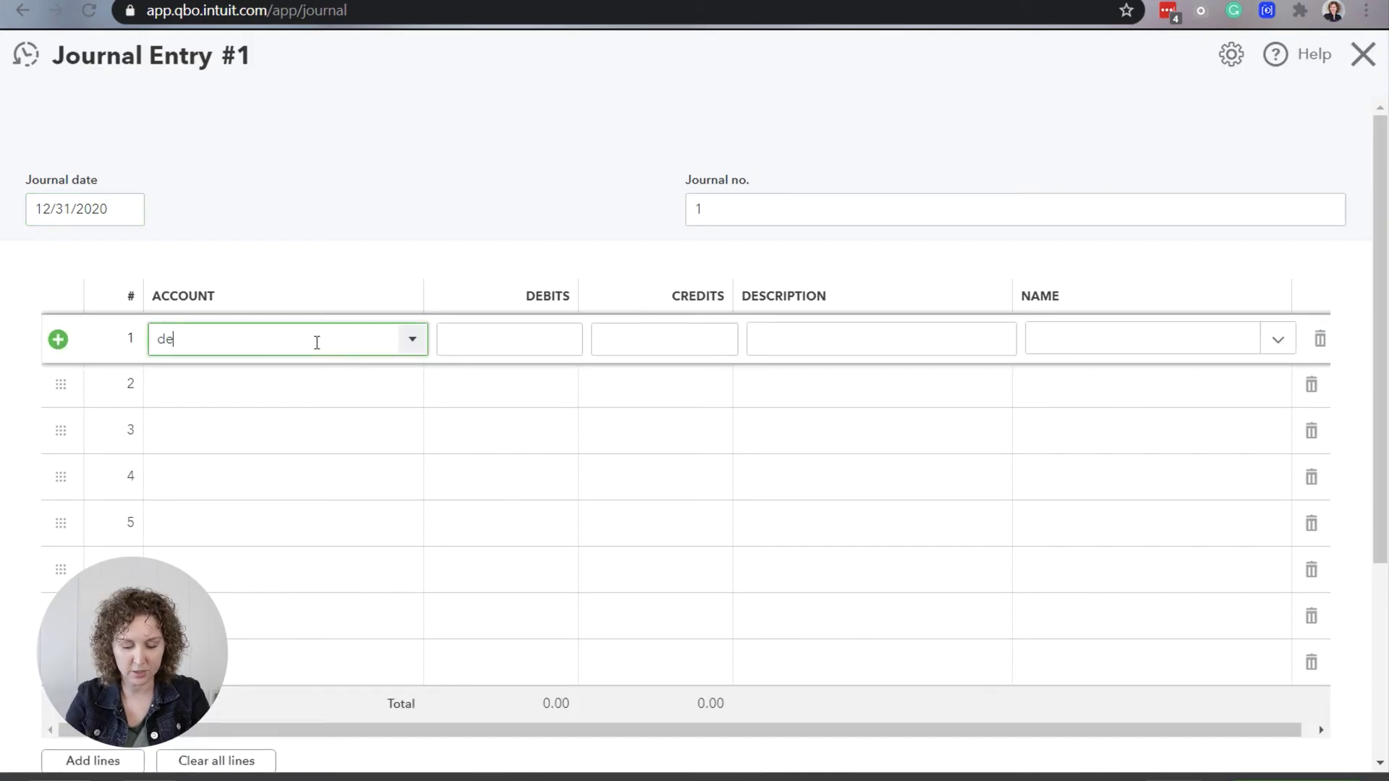
pyautogui.write('p')
pyautogui.click(340, 409)
pyautogui.click(500, 340)
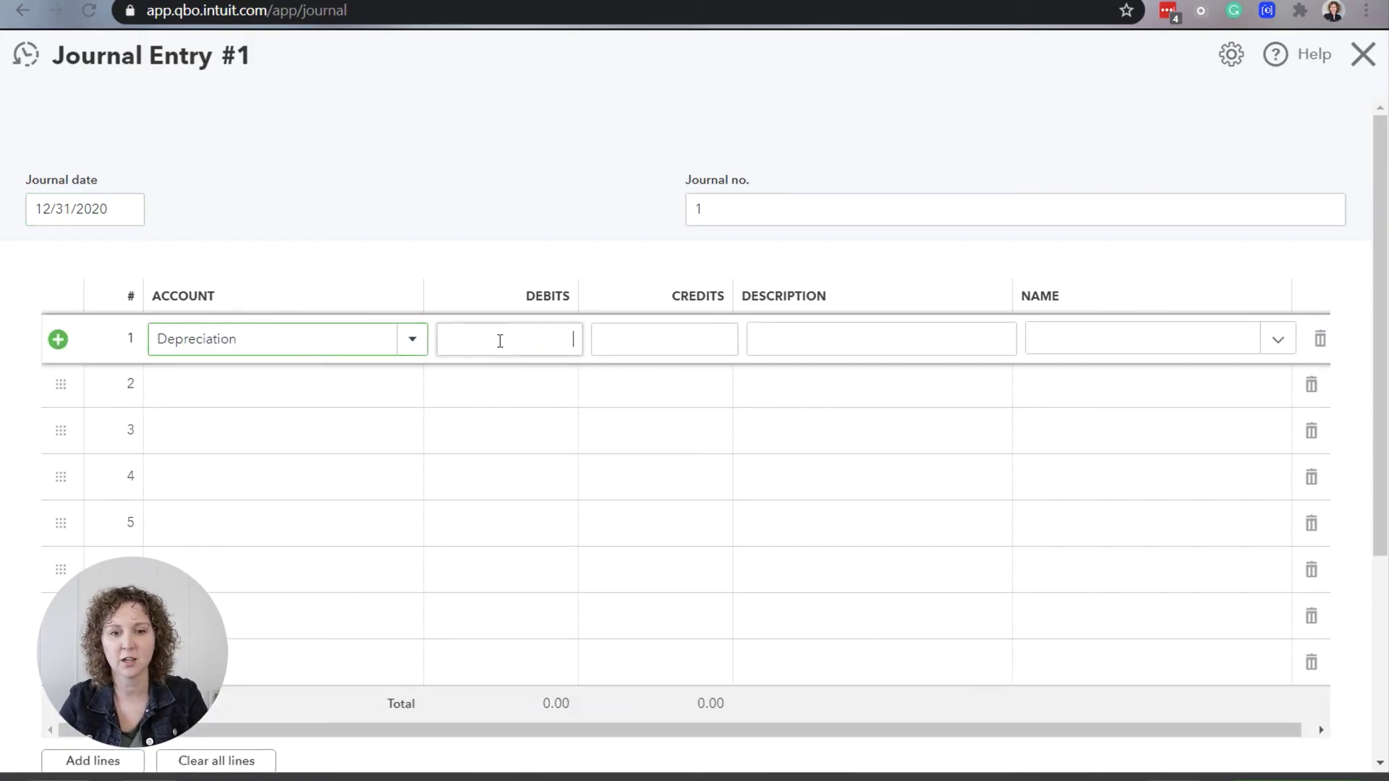
pyautogui.write('1000.00')
pyautogui.click(820, 354)
# - Assign the second journal line to the Depreciation sub-account of Truck, with a credit of 1,000.00
pyautogui.click(247, 391)
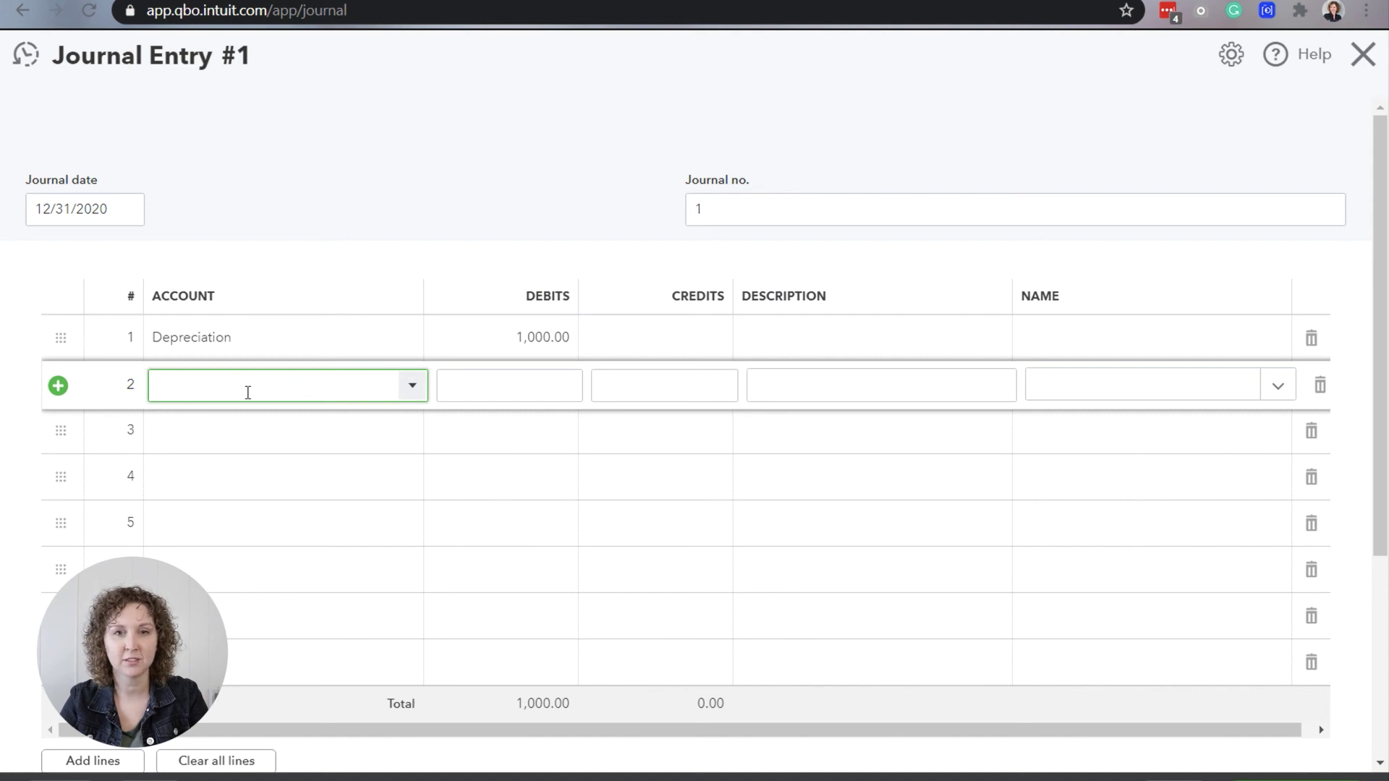
pyautogui.write('Ac')
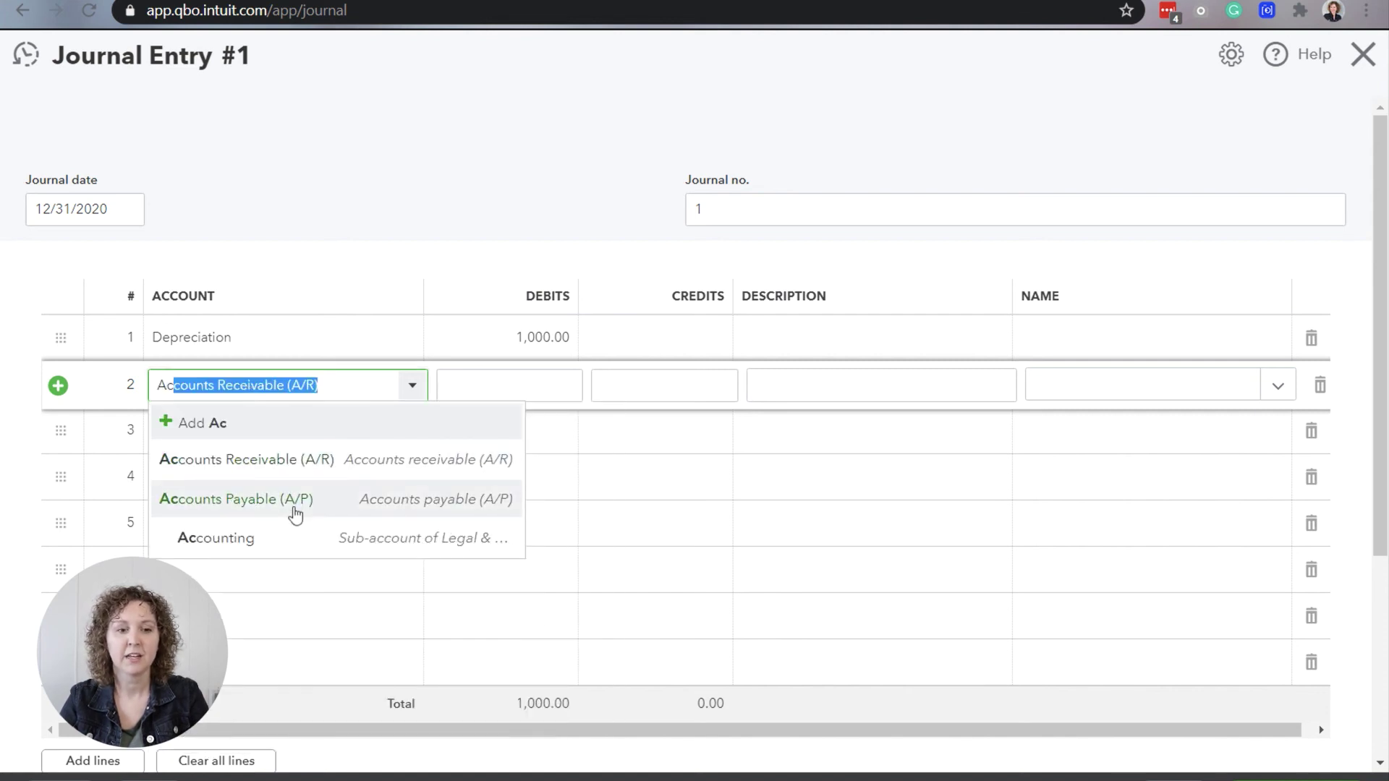
pyautogui.press('BackSpace')
pyautogui.write('D')
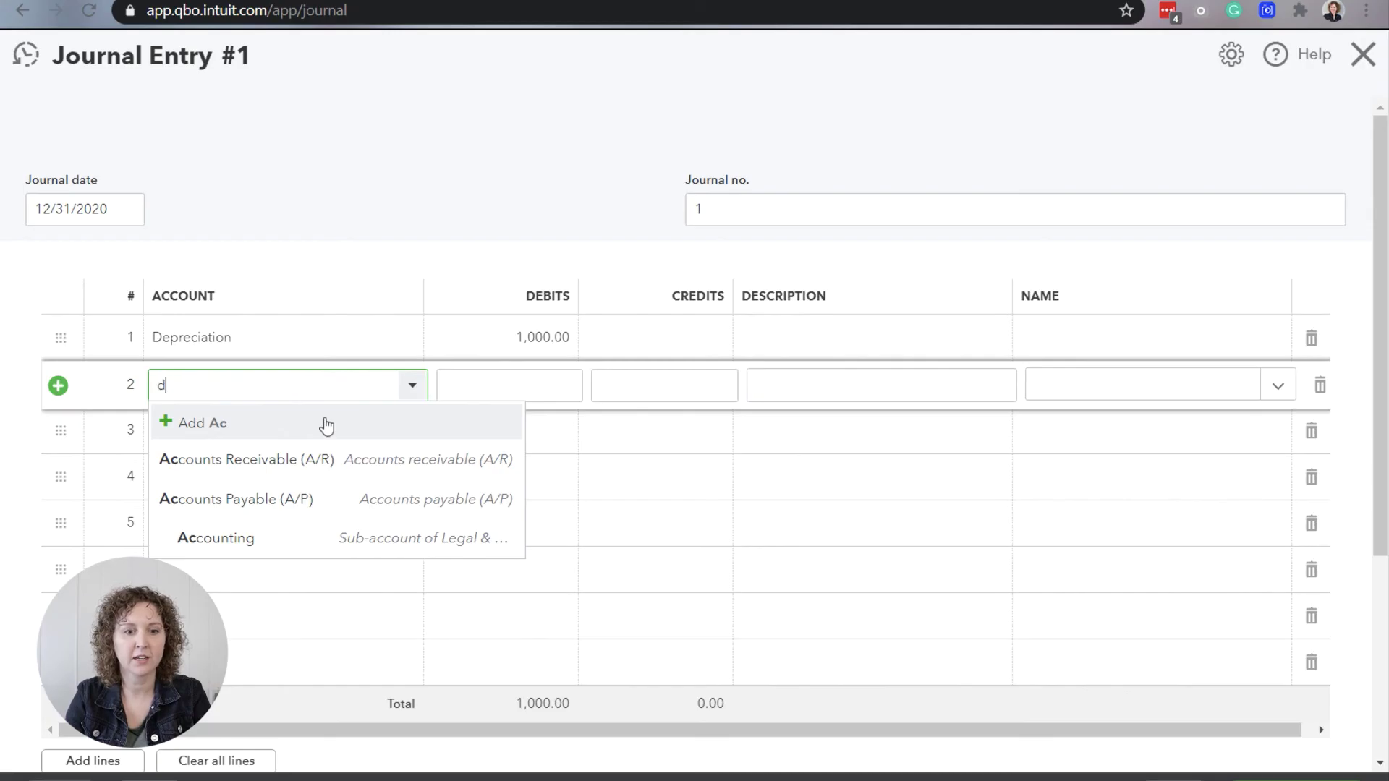
pyautogui.write('p')
pyautogui.write('ep')
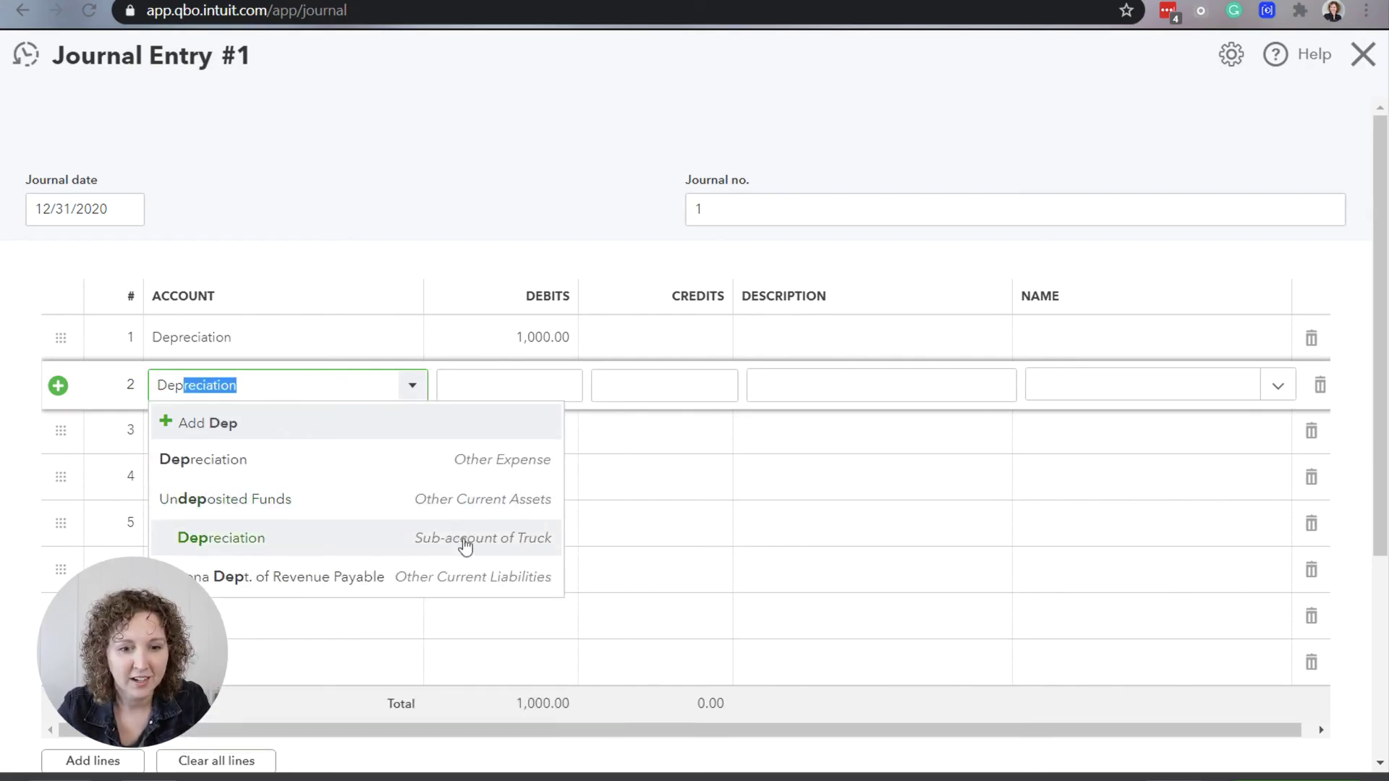
pyautogui.click(505, 541)
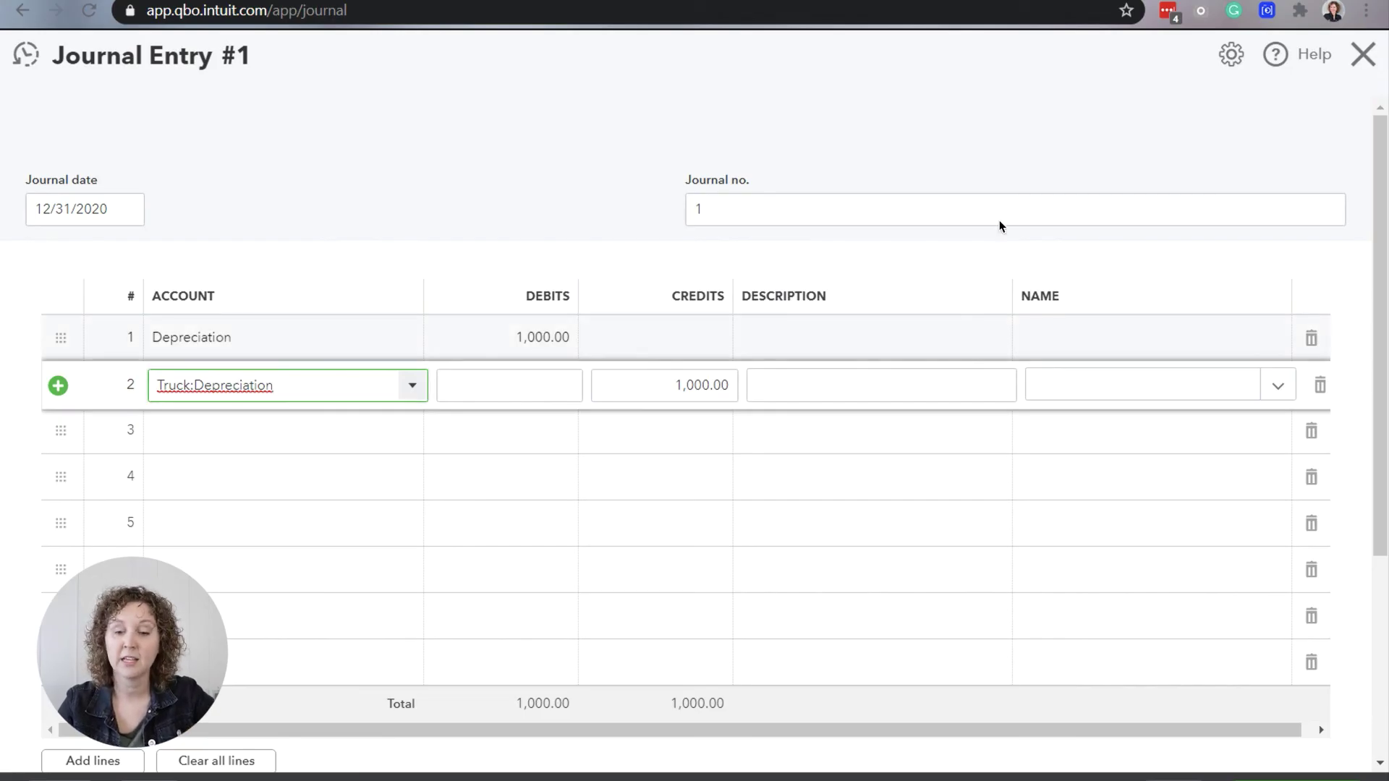
# - Leave both line descriptions blank and save the journal entry
pyautogui.click(791, 350)
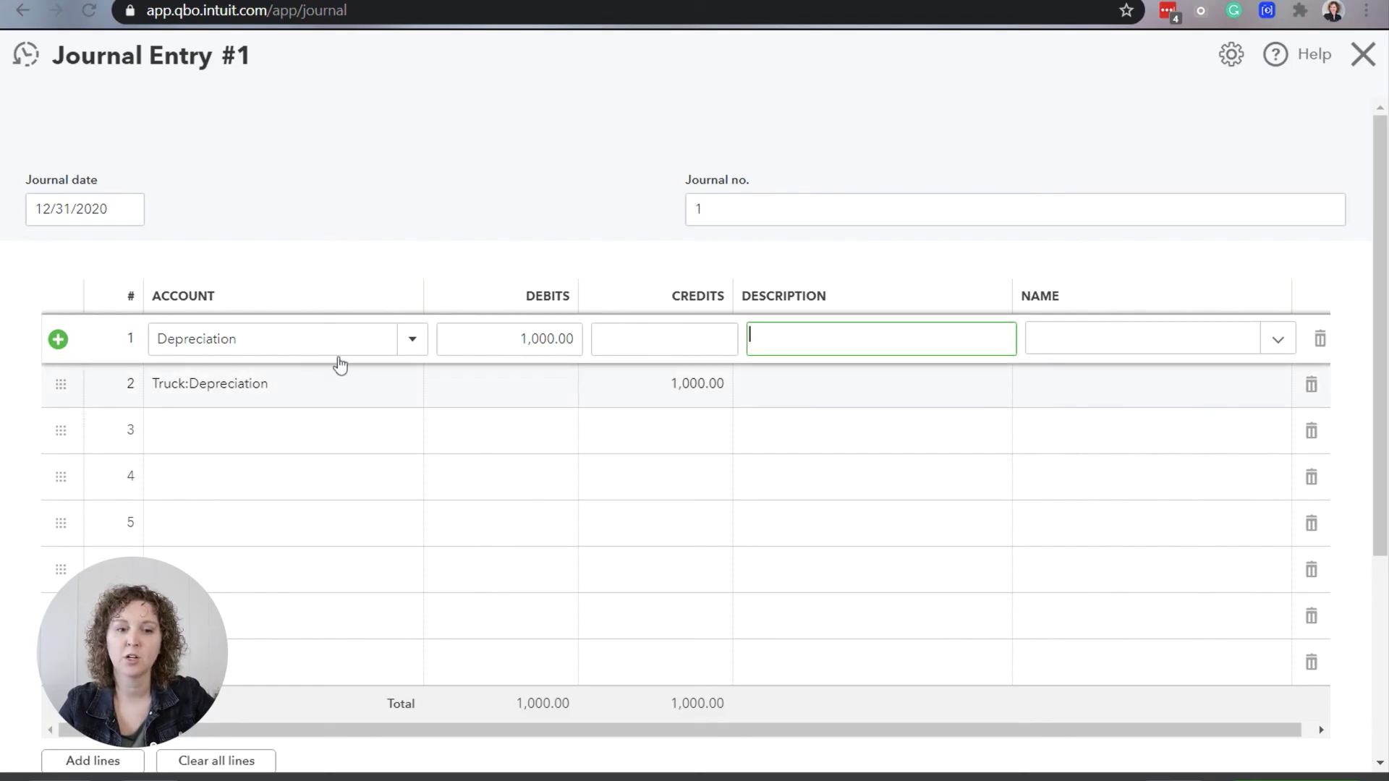
pyautogui.click(767, 398)
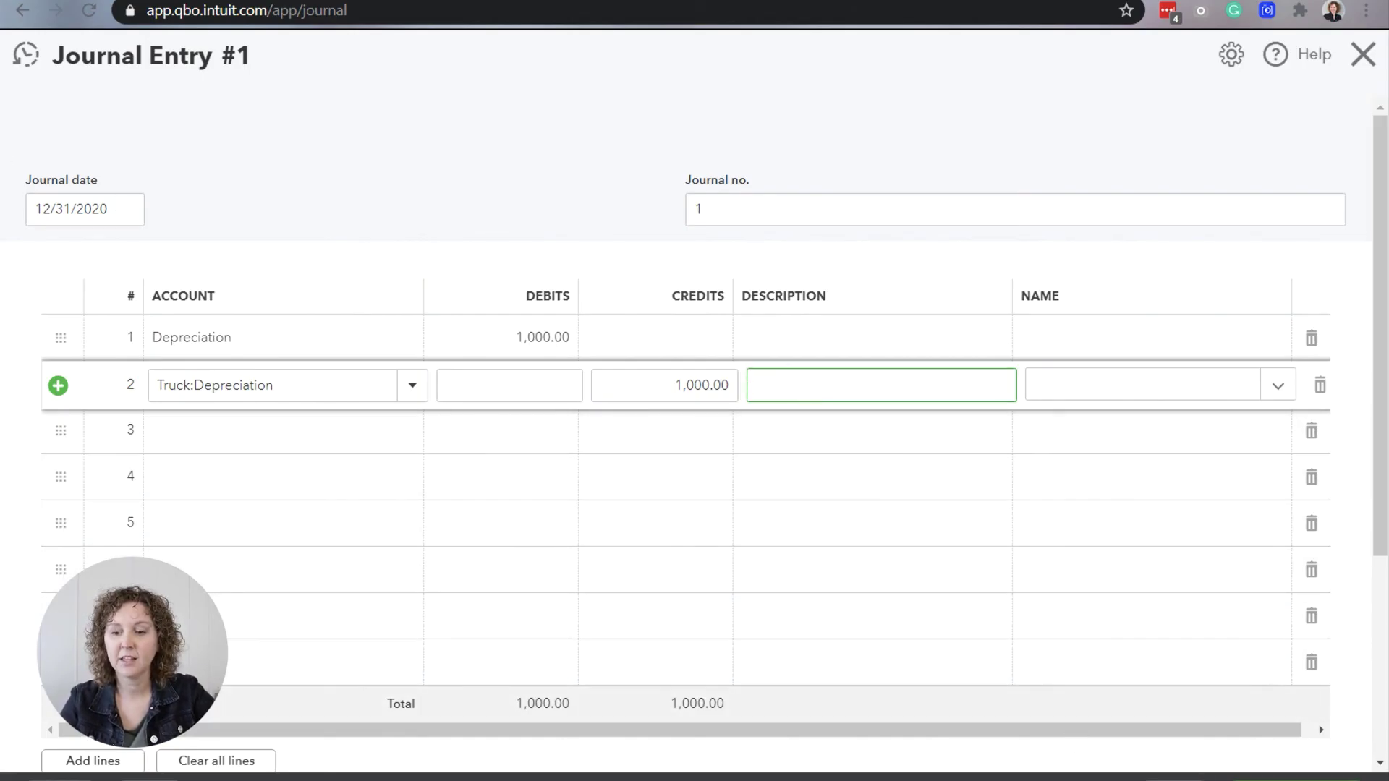
pyautogui.click(1174, 779)
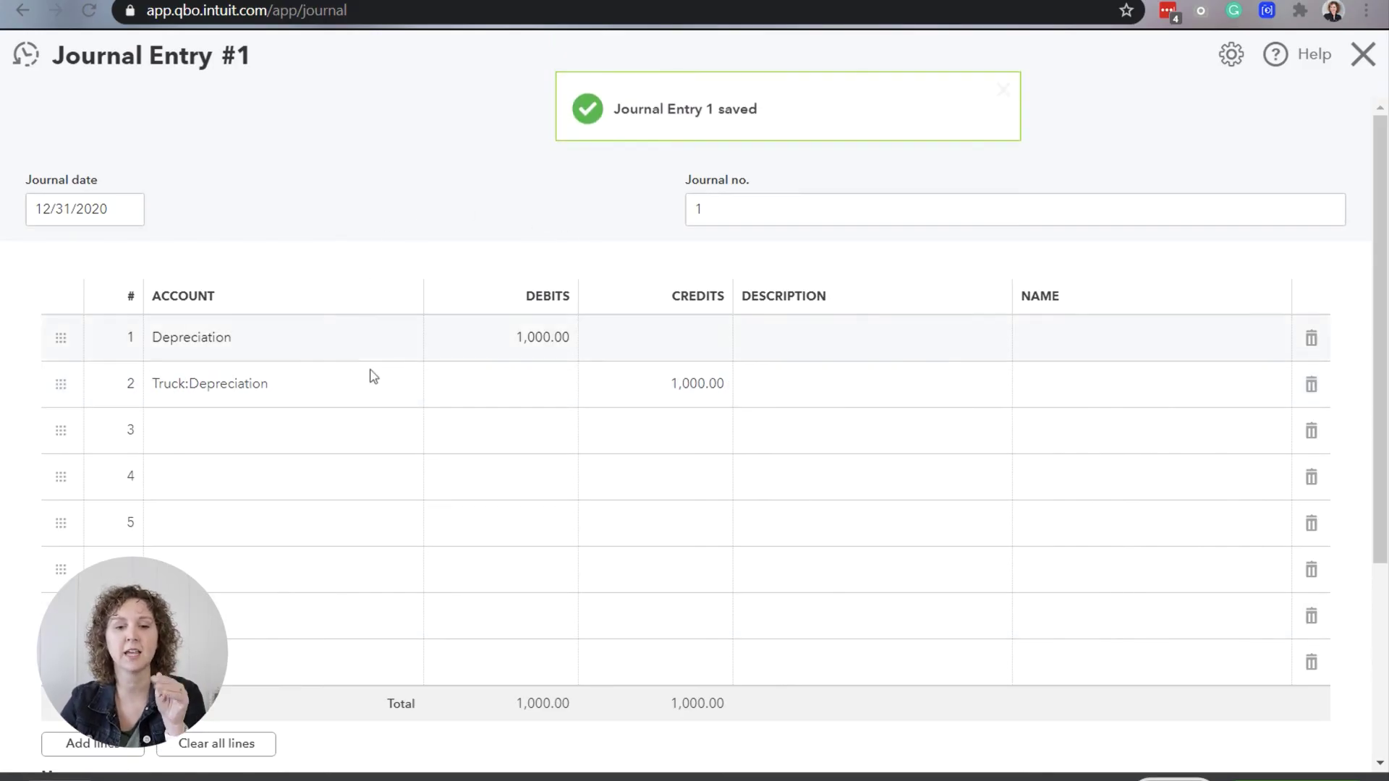
# - Look through the account choices for the second journal line without changing it, and close the journal entry
pyautogui.click(403, 398)
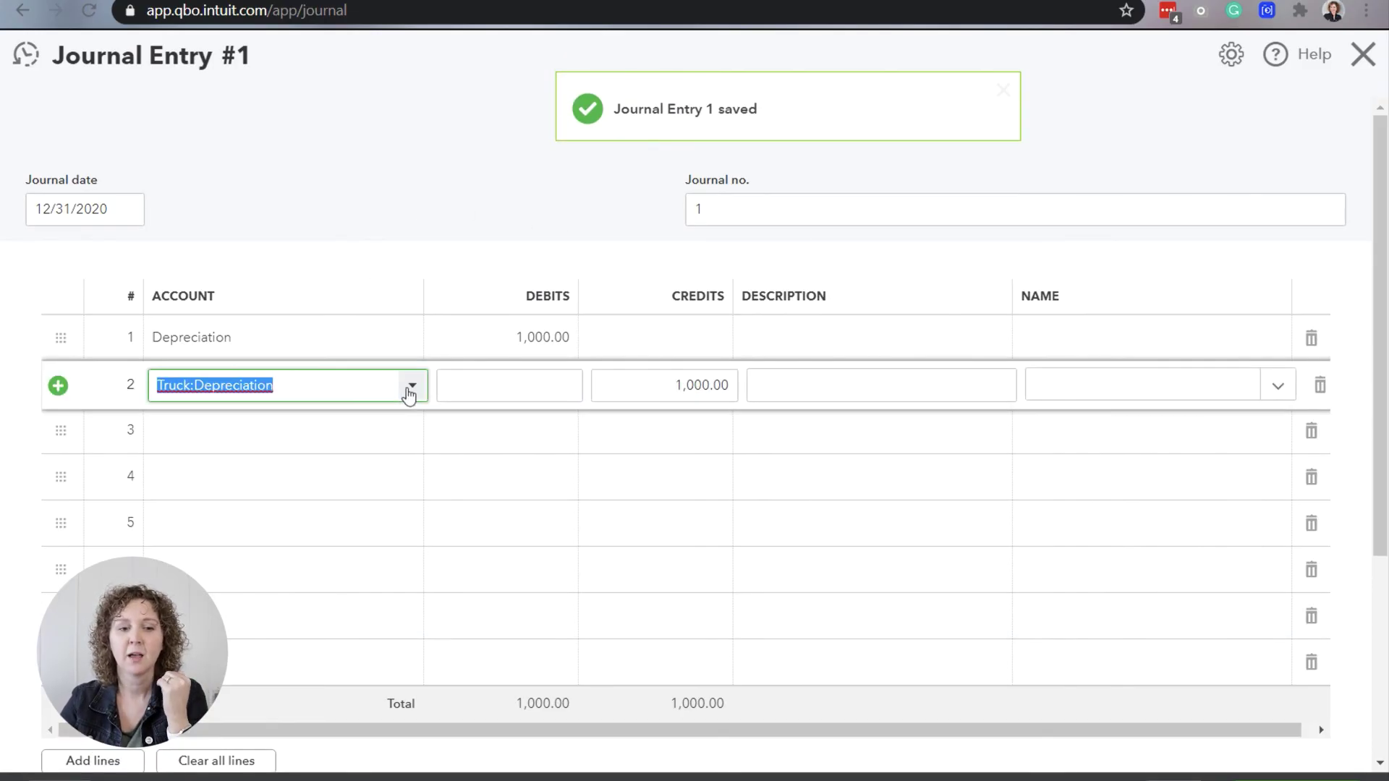
pyautogui.click(410, 392)
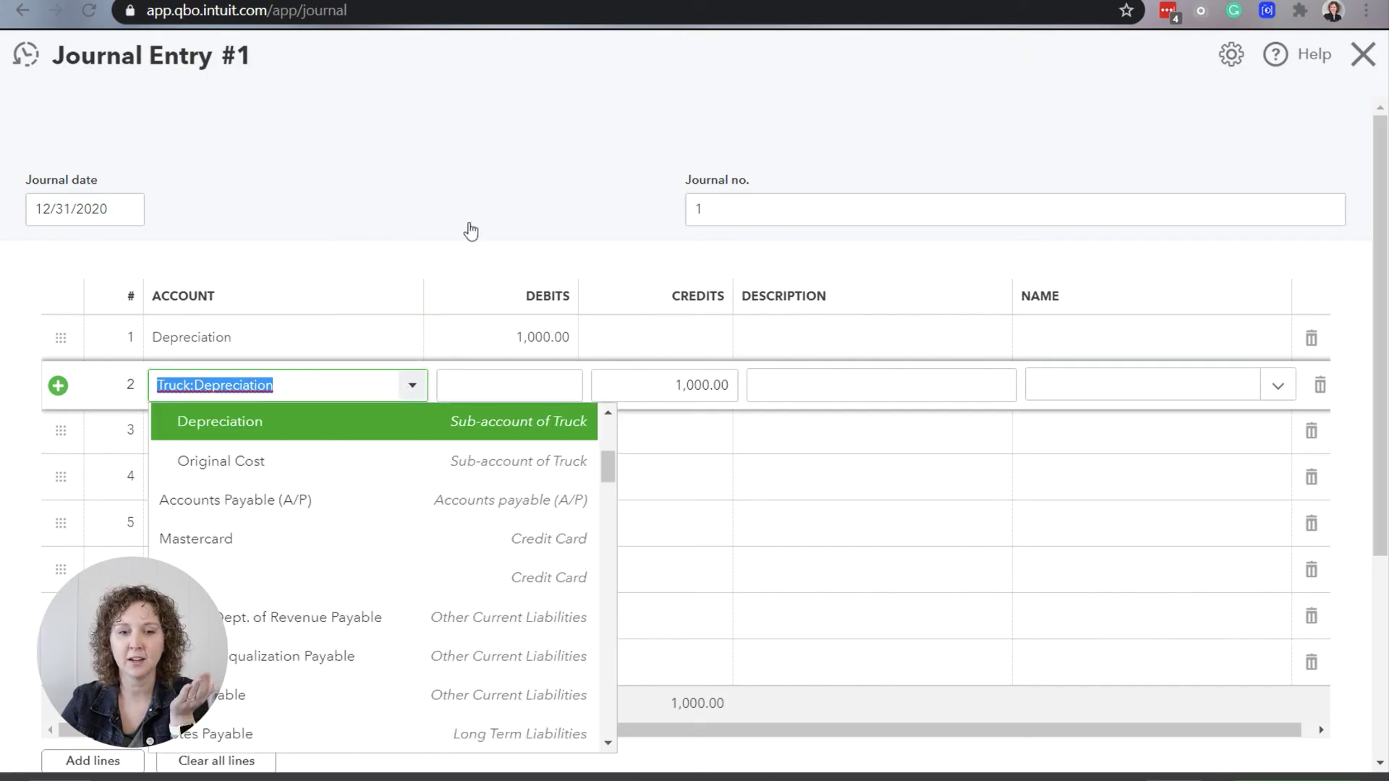
pyautogui.click(471, 230)
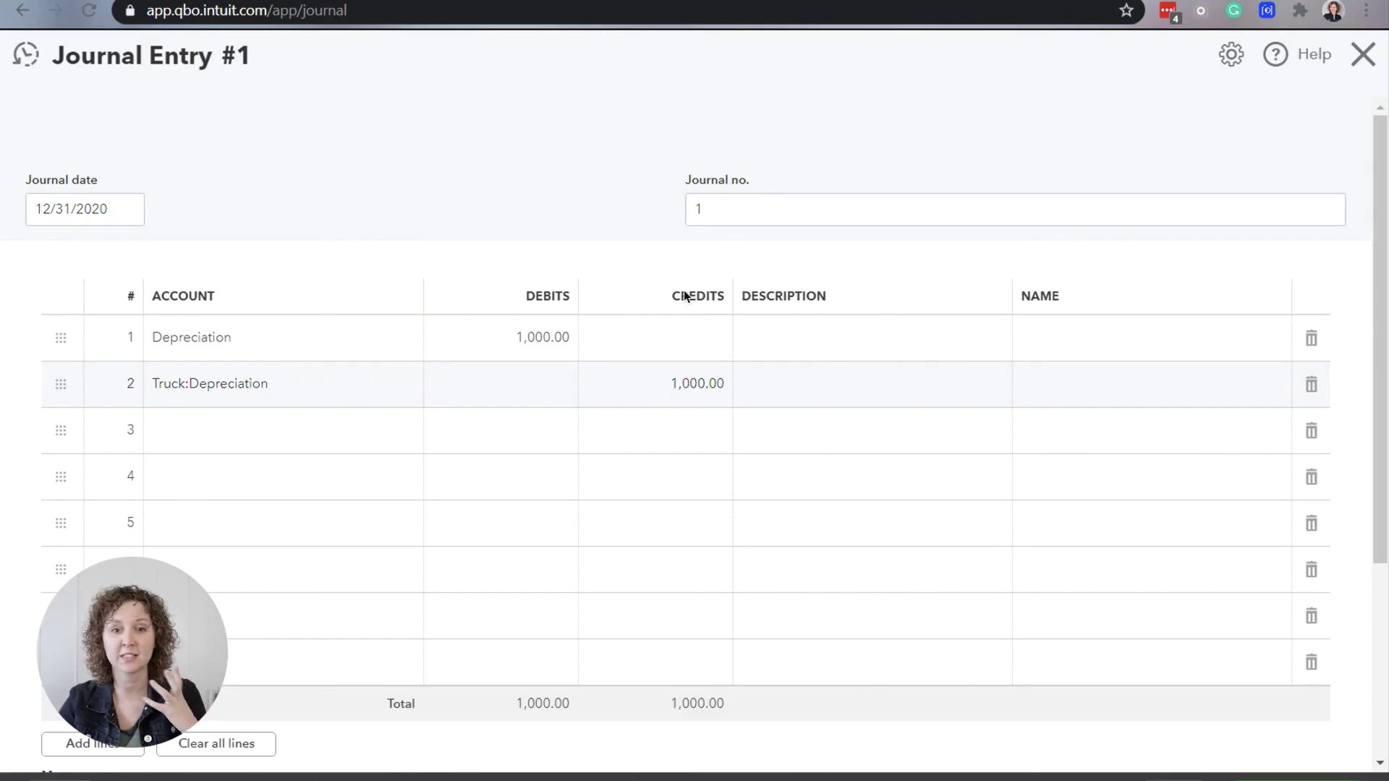
pyautogui.click(1363, 55)
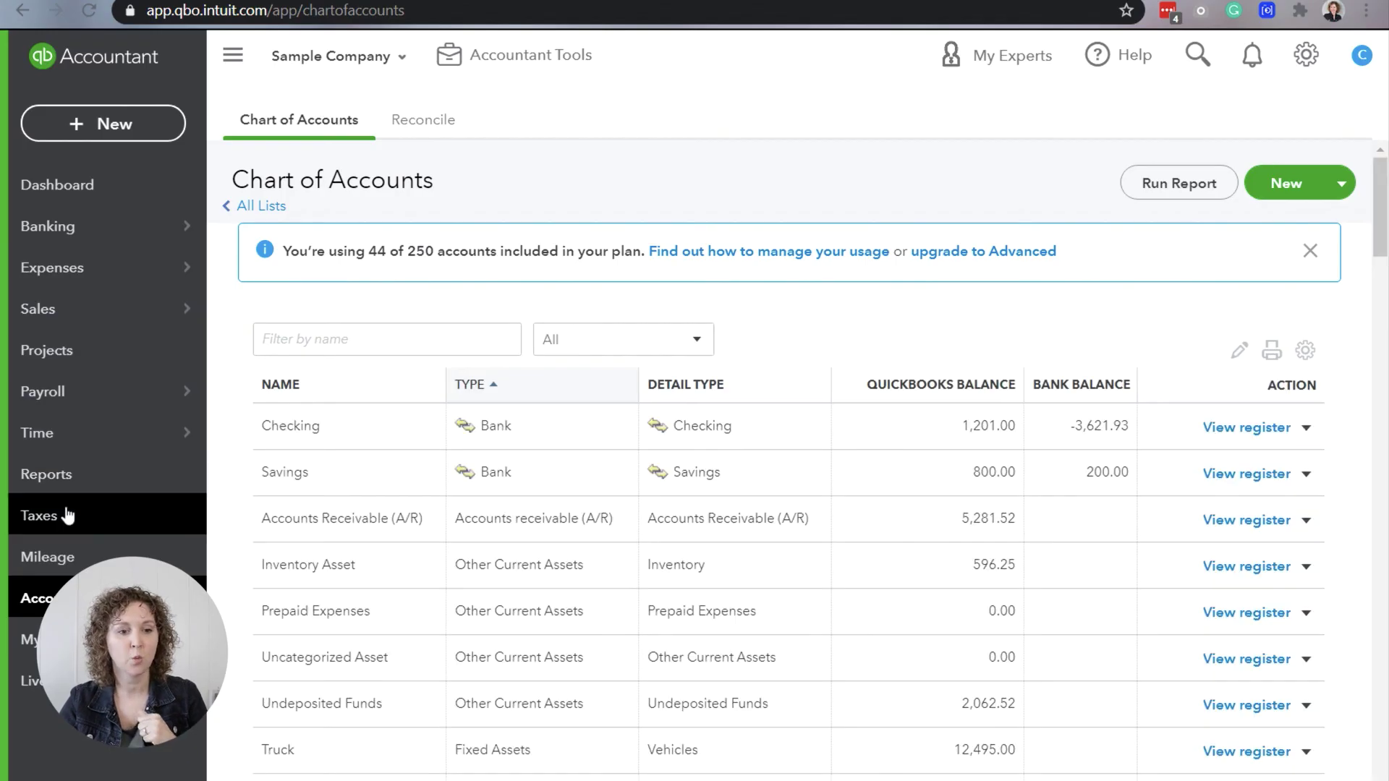
# - Open the Profit and Loss report and set its period start date to 12/01/2020
pyautogui.click(72, 483)
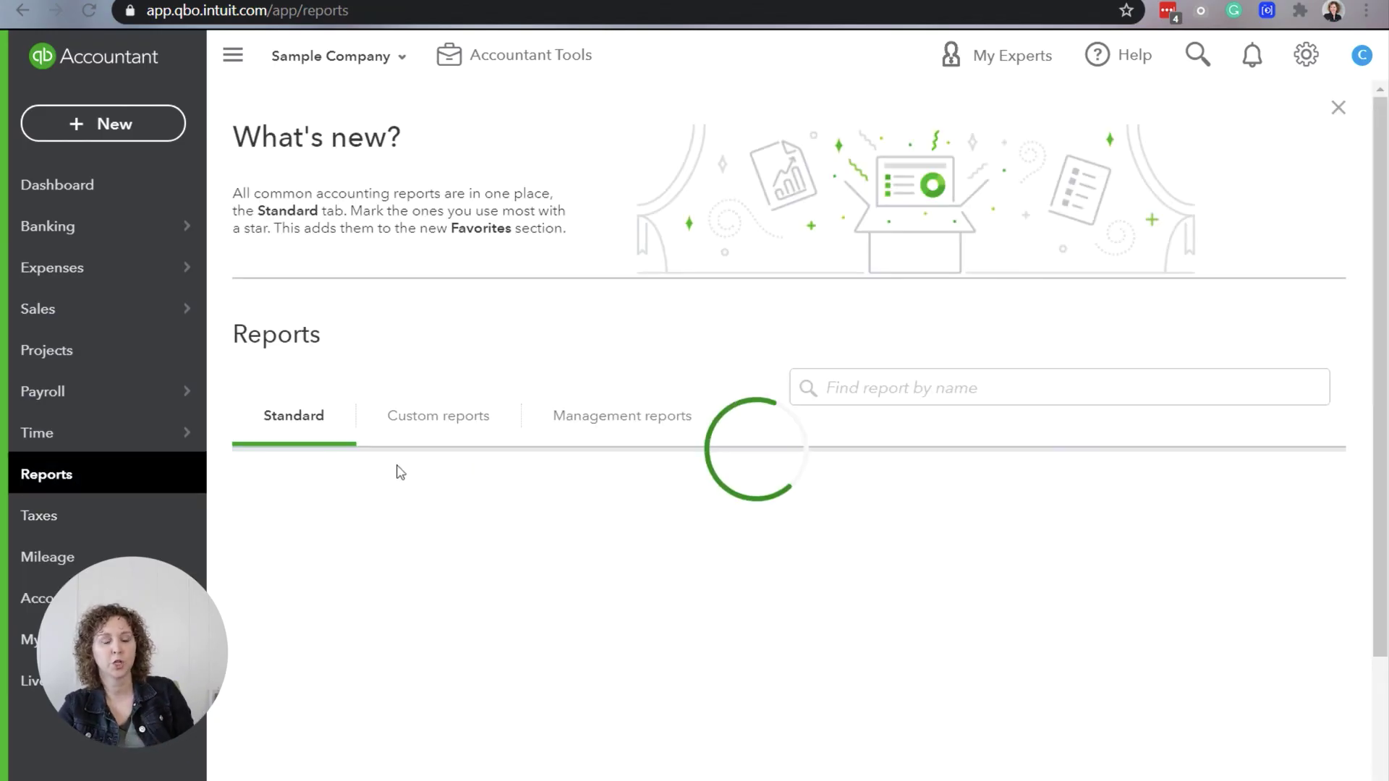
pyautogui.scroll(-2, 406, 611)
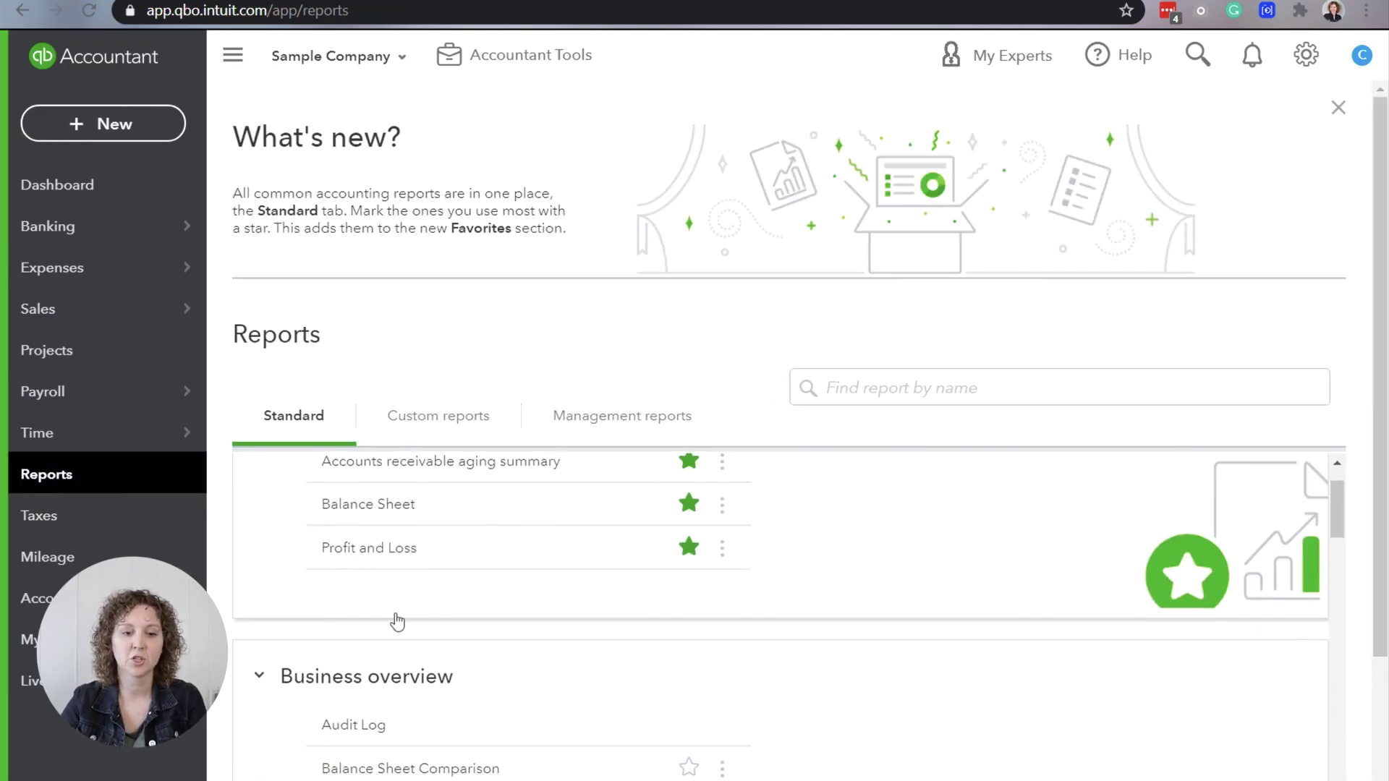
pyautogui.click(371, 548)
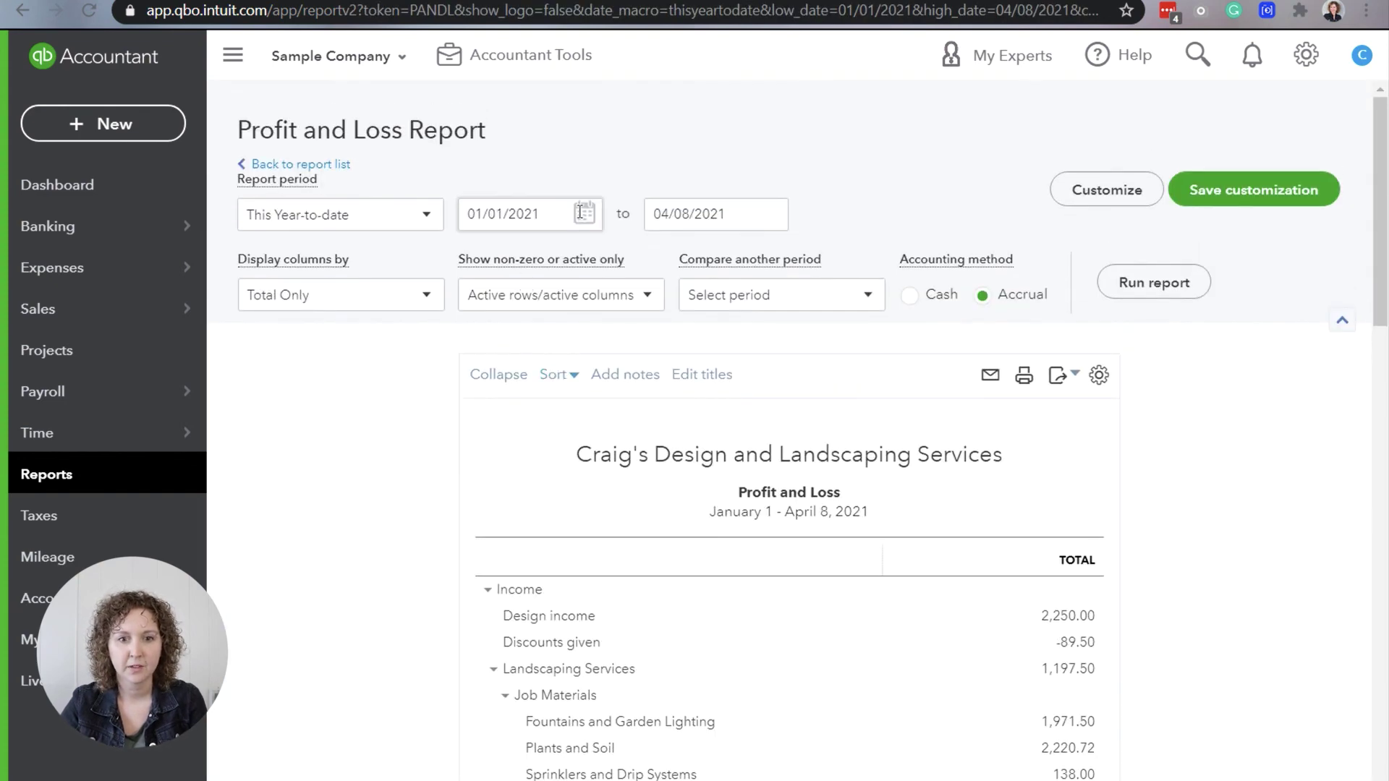
pyautogui.click(547, 228)
pyautogui.click(478, 266)
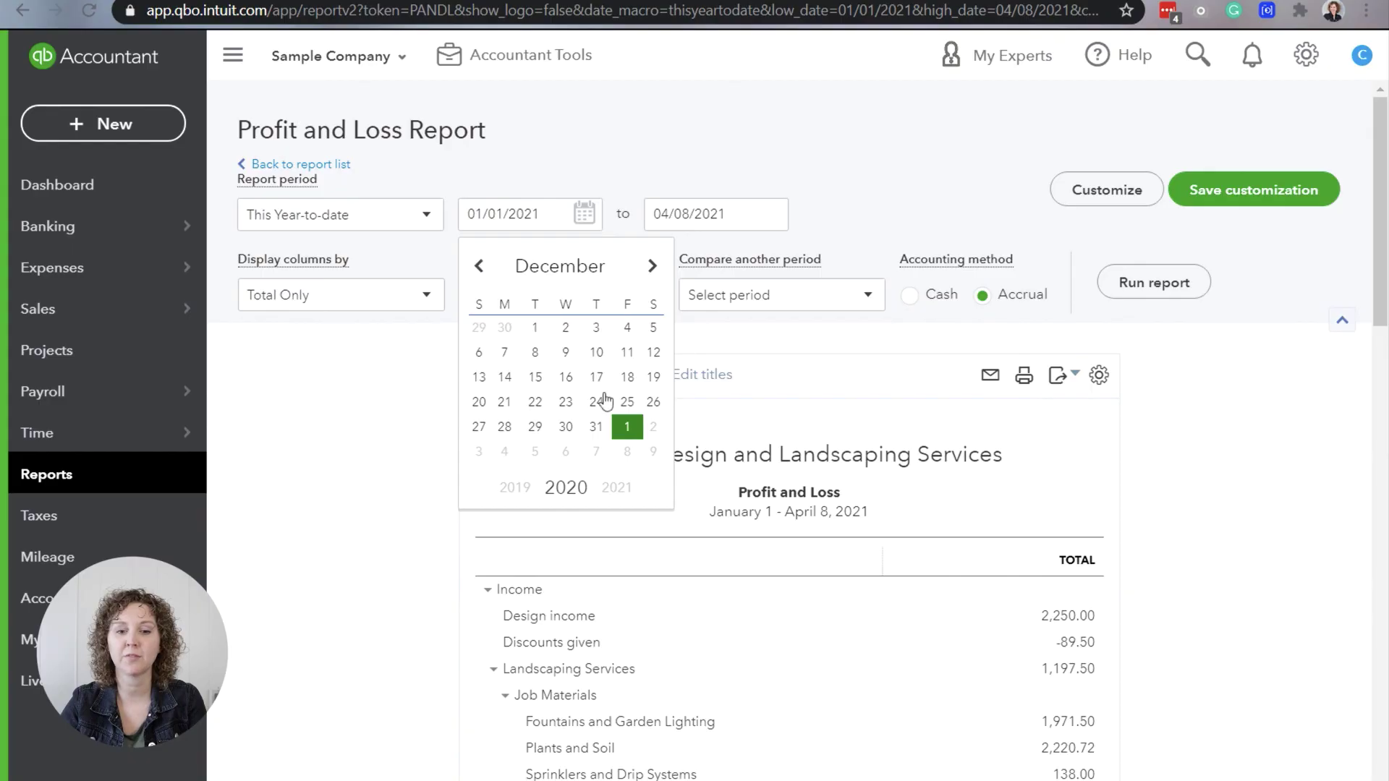
pyautogui.click(535, 327)
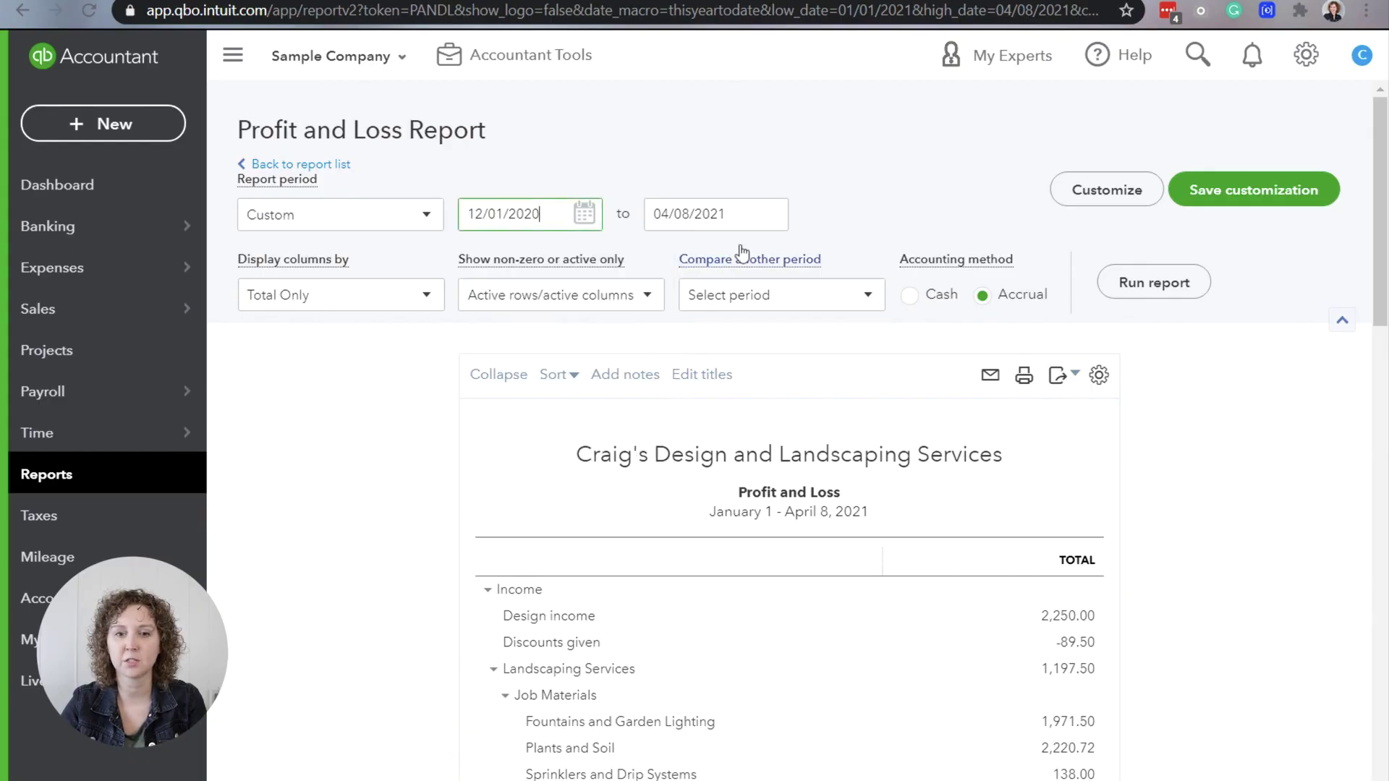
# - Set the Profit and Loss end date to 12/31/2020, run the report, and check depreciation under Other Expenses
pyautogui.click(776, 219)
pyautogui.click(665, 266)
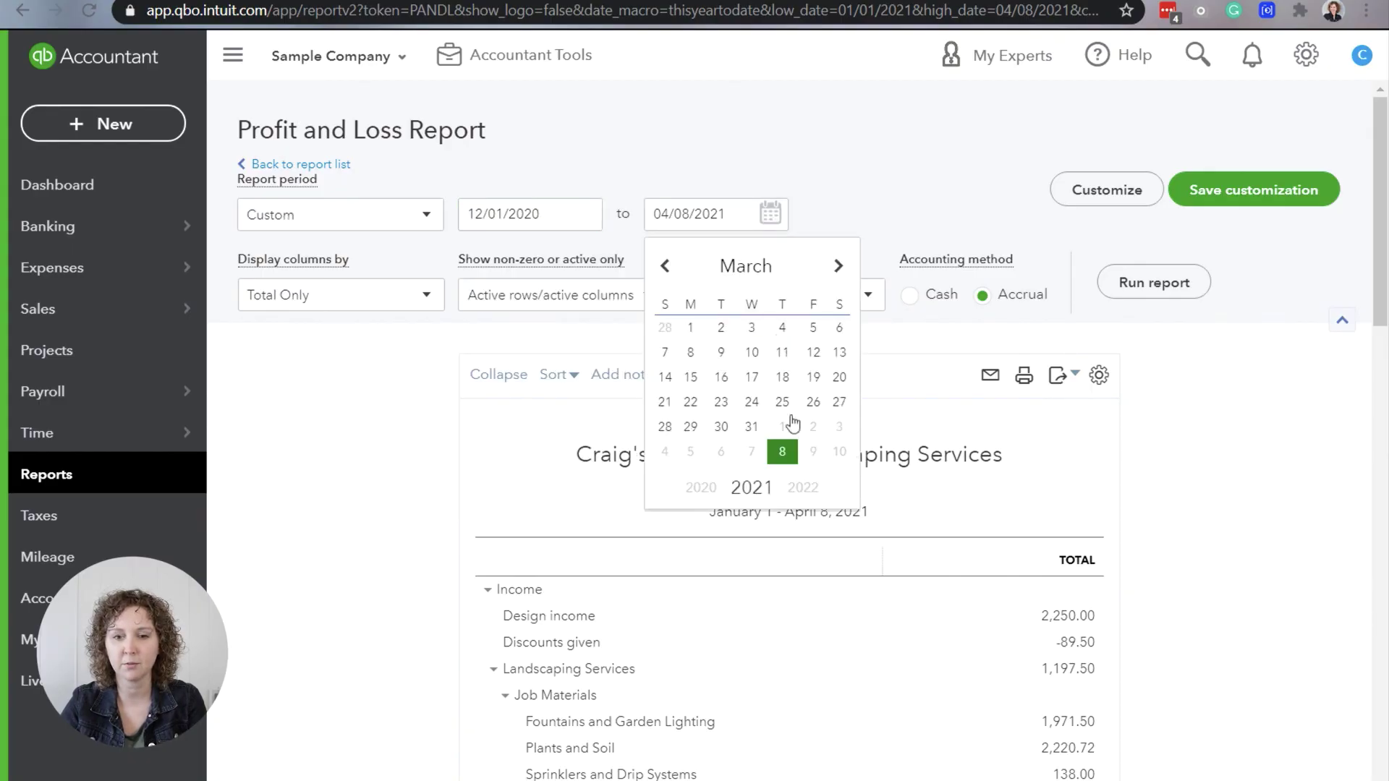
pyautogui.click(665, 266)
pyautogui.click(665, 265)
pyautogui.click(665, 266)
pyautogui.click(783, 427)
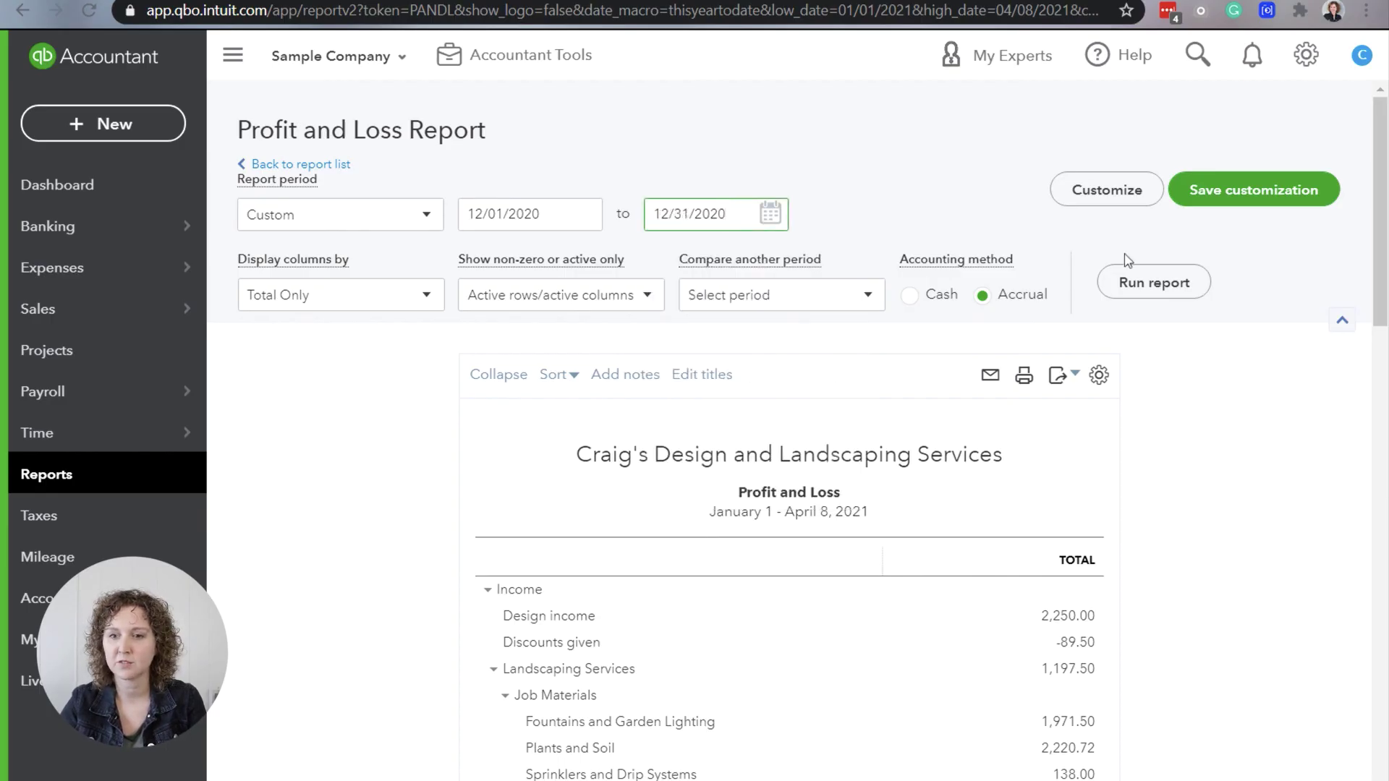
pyautogui.click(1164, 282)
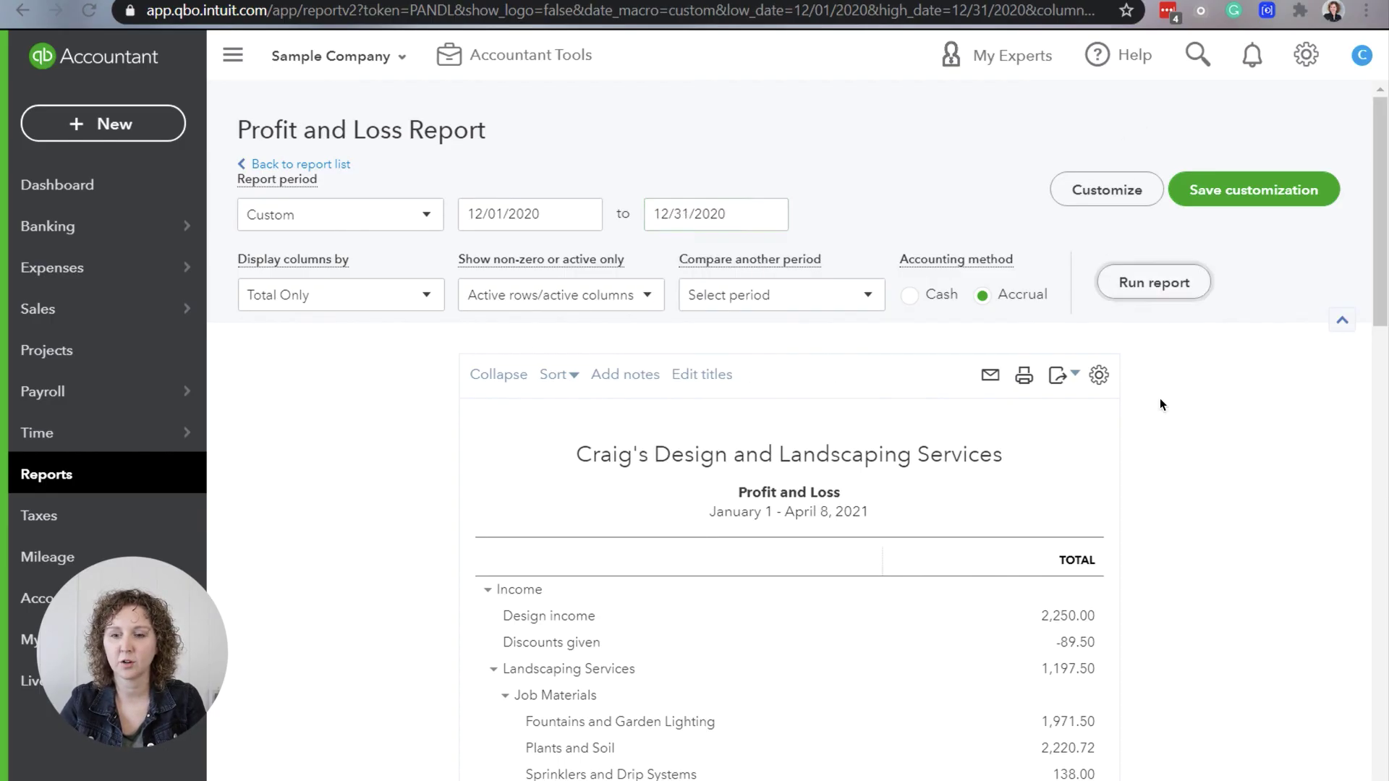
pyautogui.scroll(-3, 1172, 329)
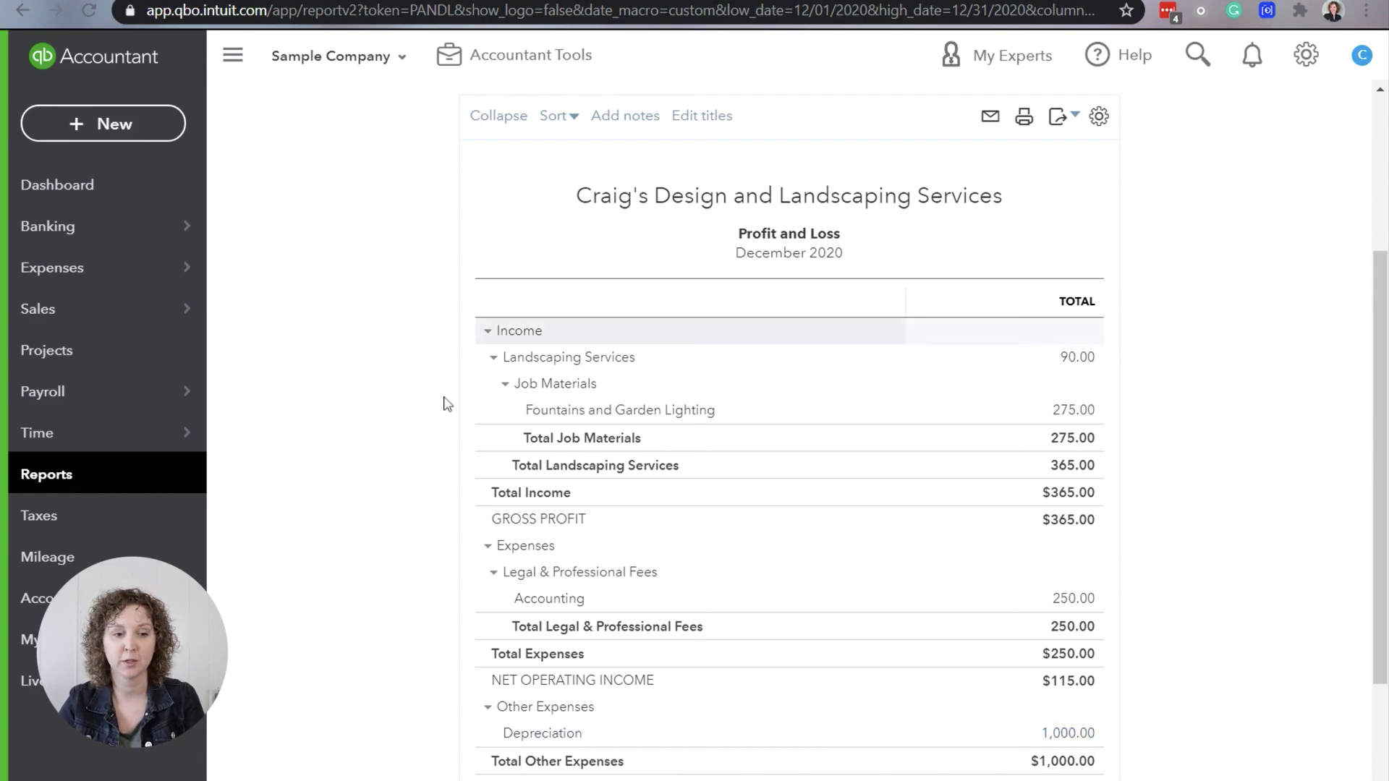
# - Return to the report list and open the Balance Sheet report
pyautogui.click(191, 481)
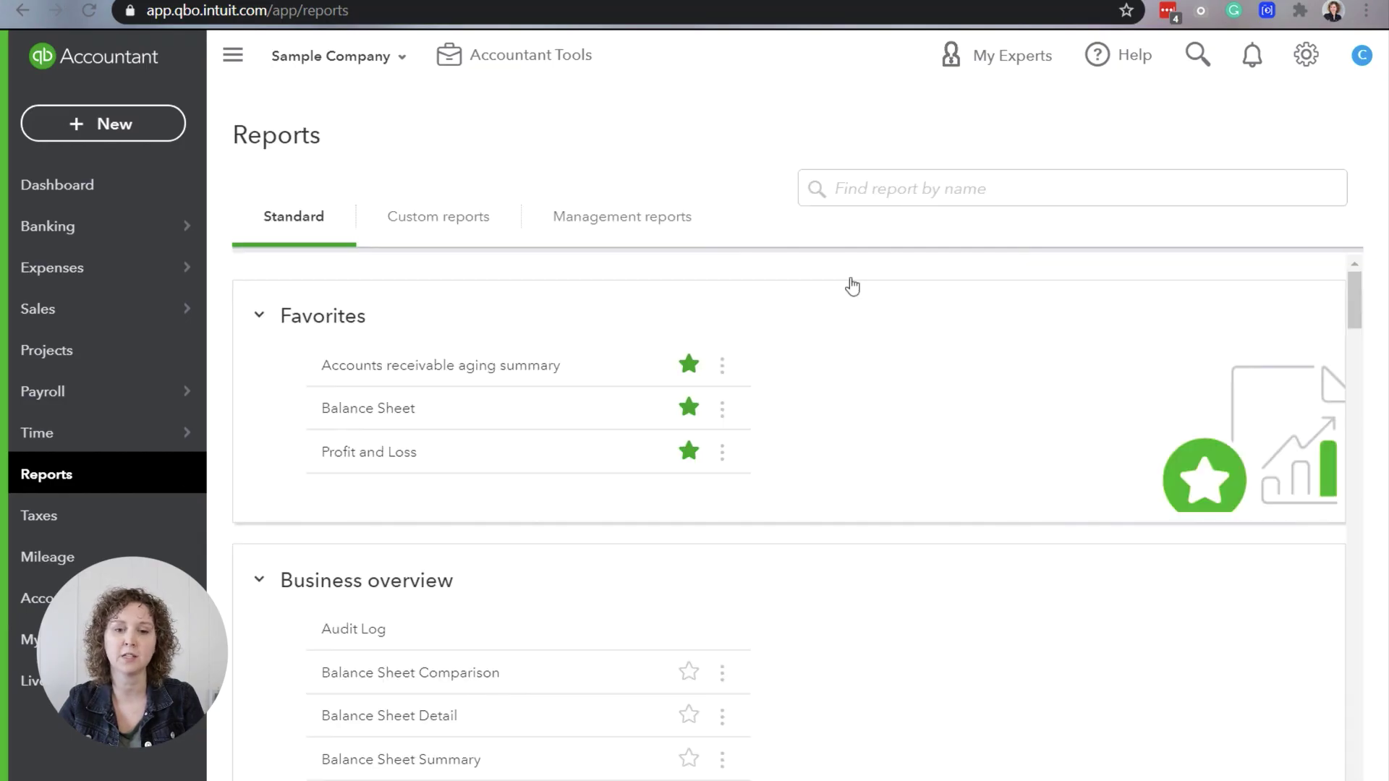
pyautogui.click(393, 453)
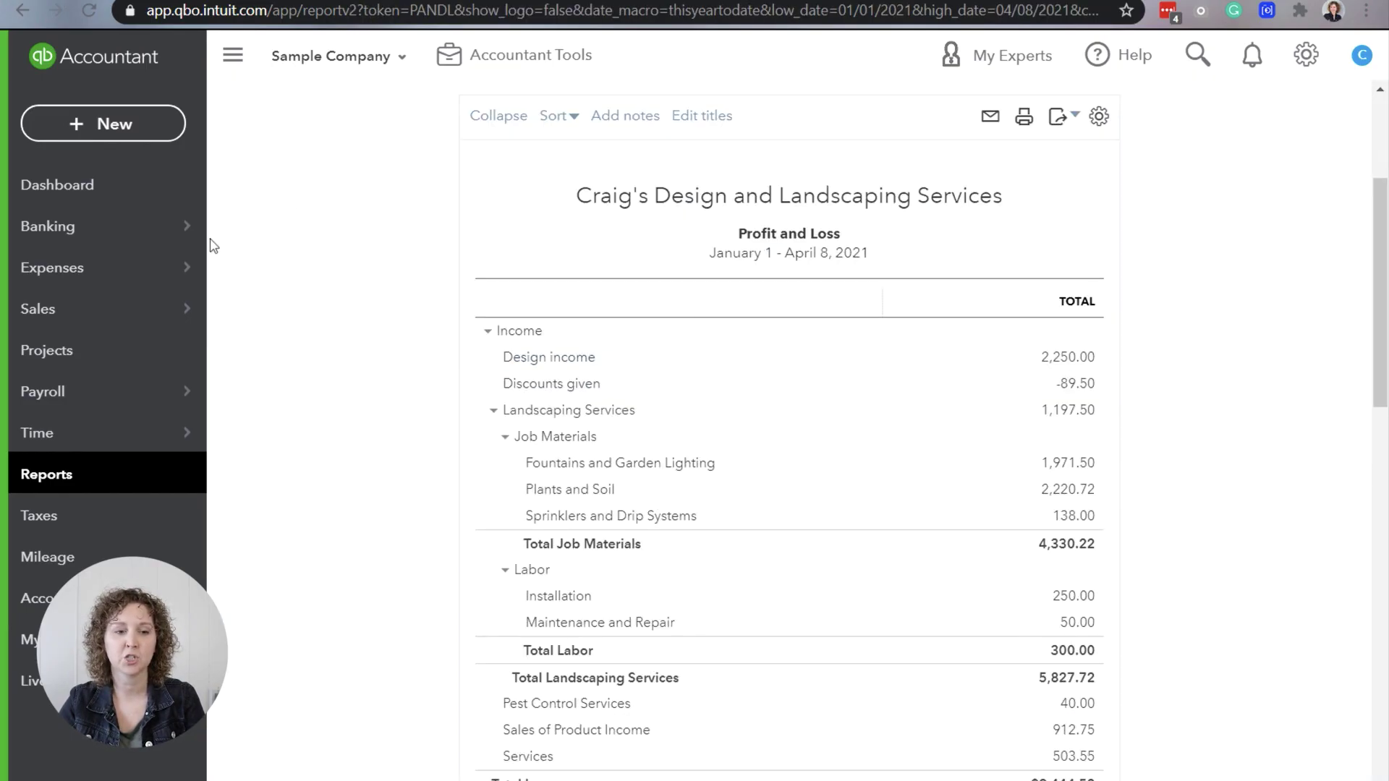
pyautogui.click(110, 491)
pyautogui.click(372, 419)
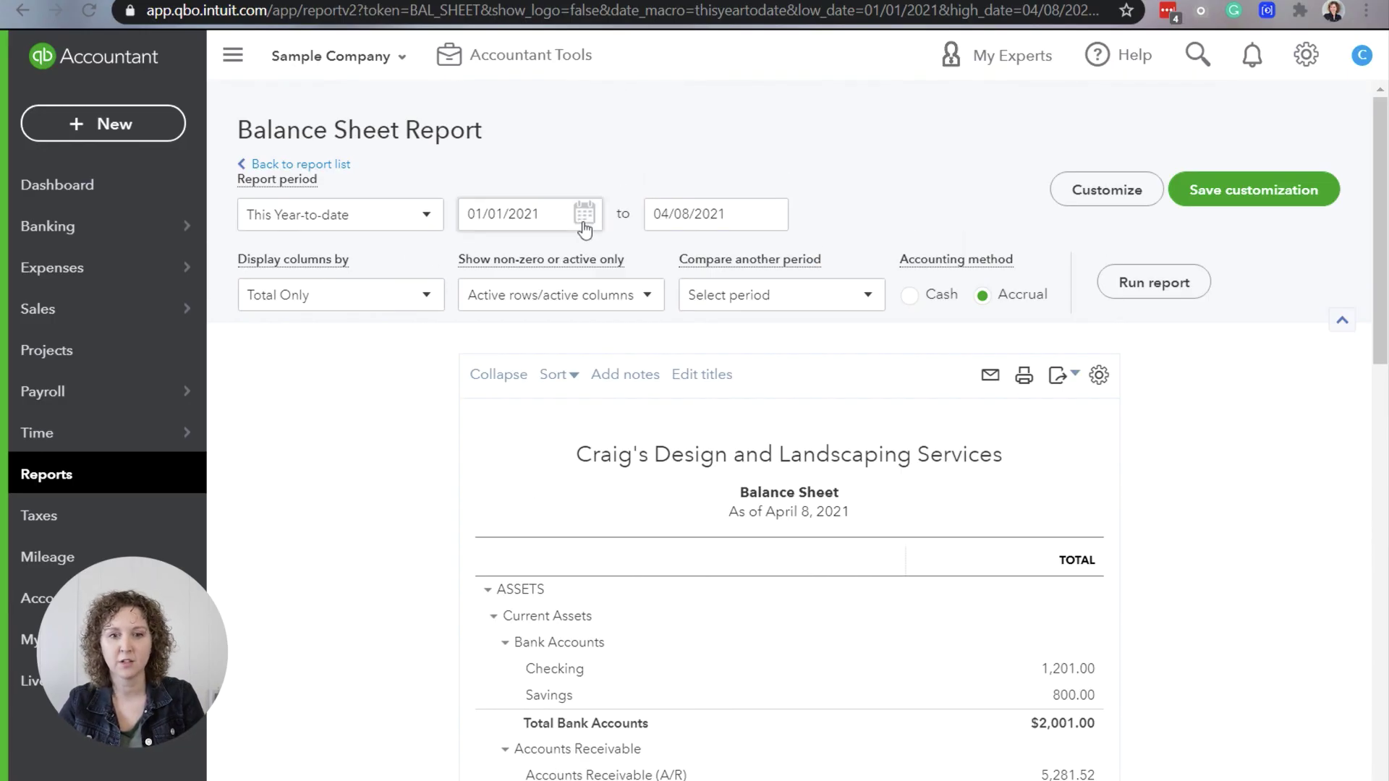
# - Set the Balance Sheet report period to Last Year
pyautogui.click(510, 215)
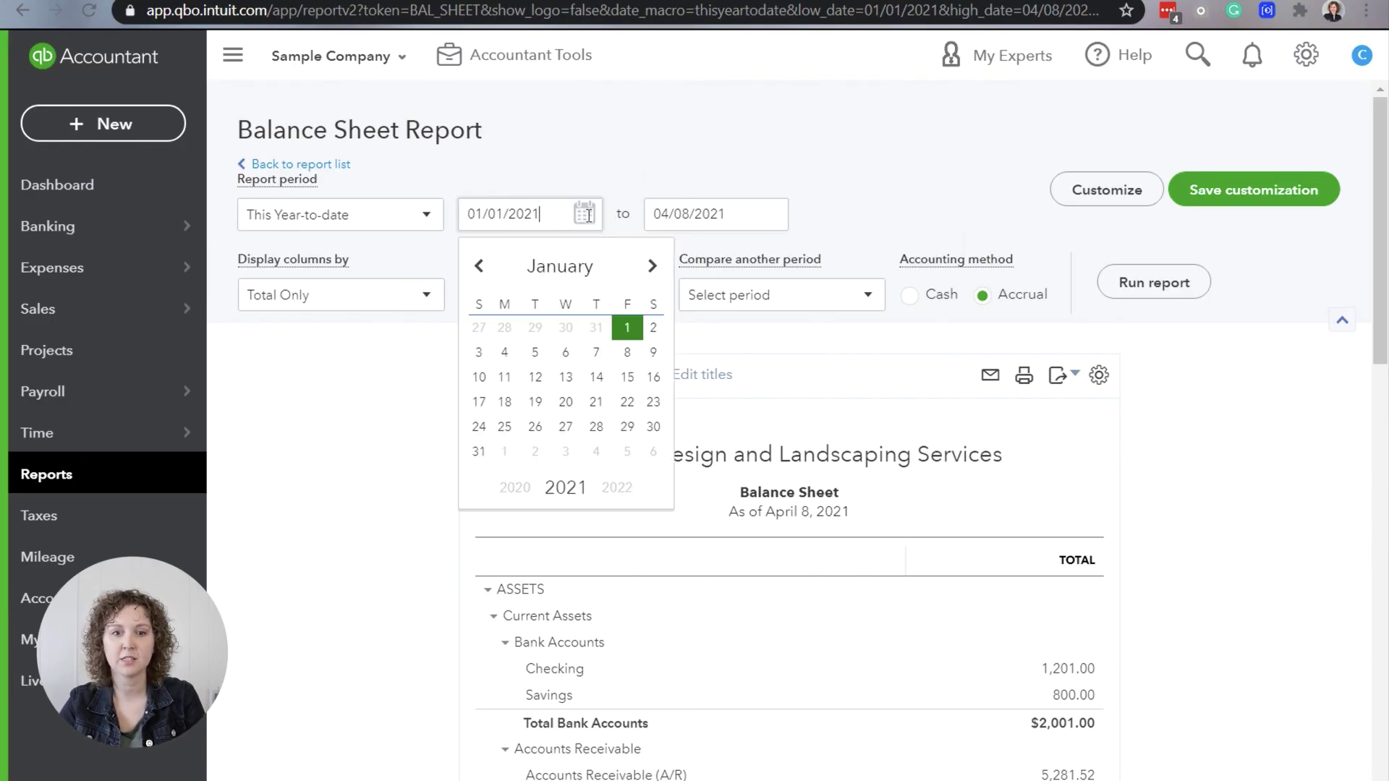
pyautogui.click(354, 215)
pyautogui.scroll(-3, 322, 365)
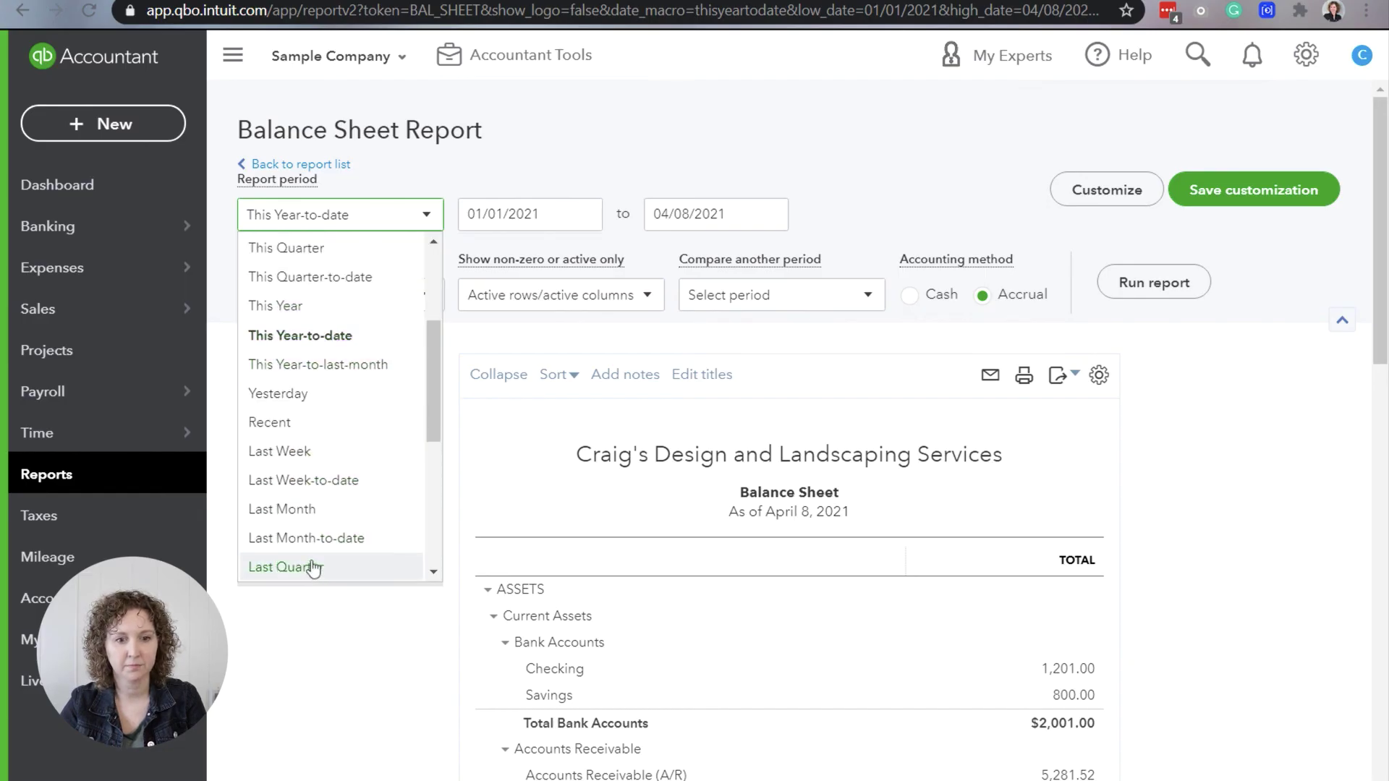
pyautogui.scroll(-1, 319, 557)
pyautogui.scroll(-1, 317, 539)
pyautogui.click(311, 523)
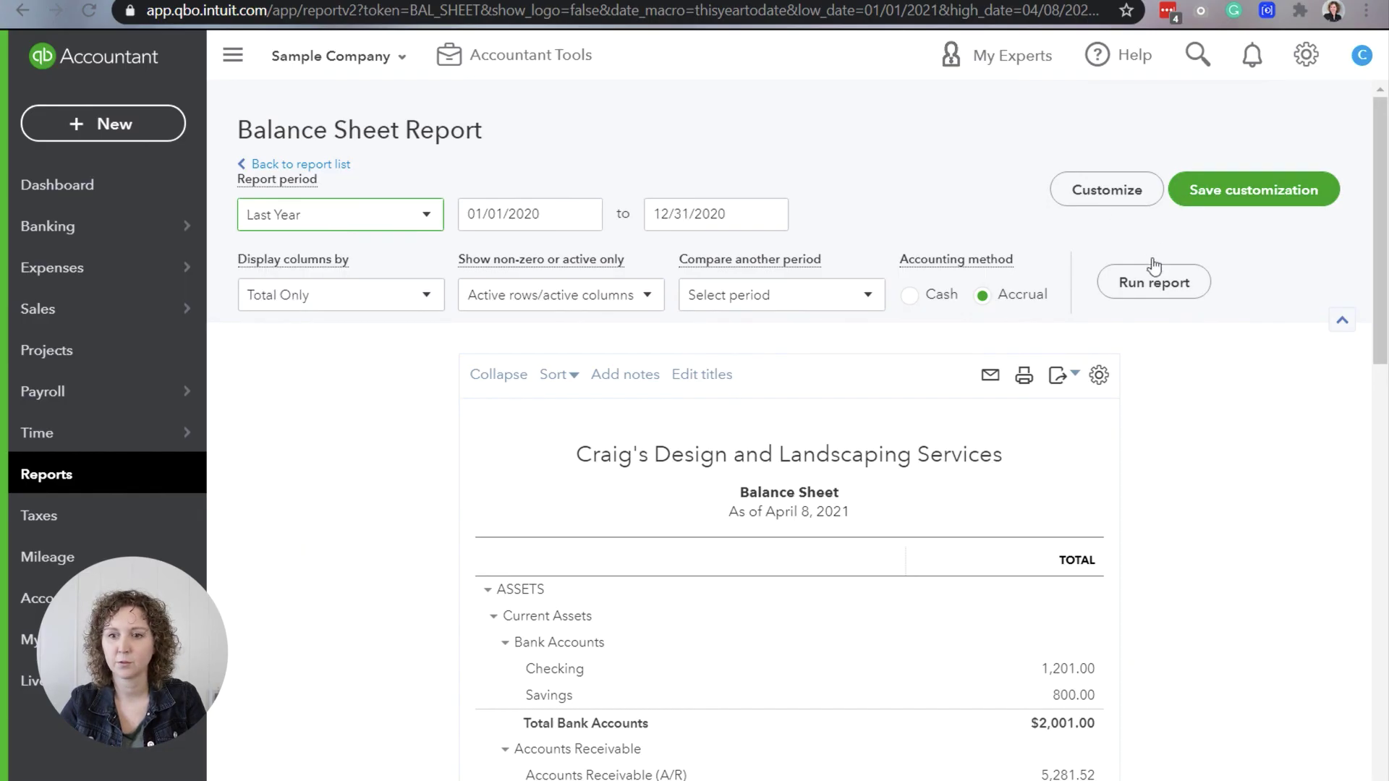
# - Run the Balance Sheet for last year and open the transaction detail behind the Truck's Depreciation amount
pyautogui.click(1155, 289)
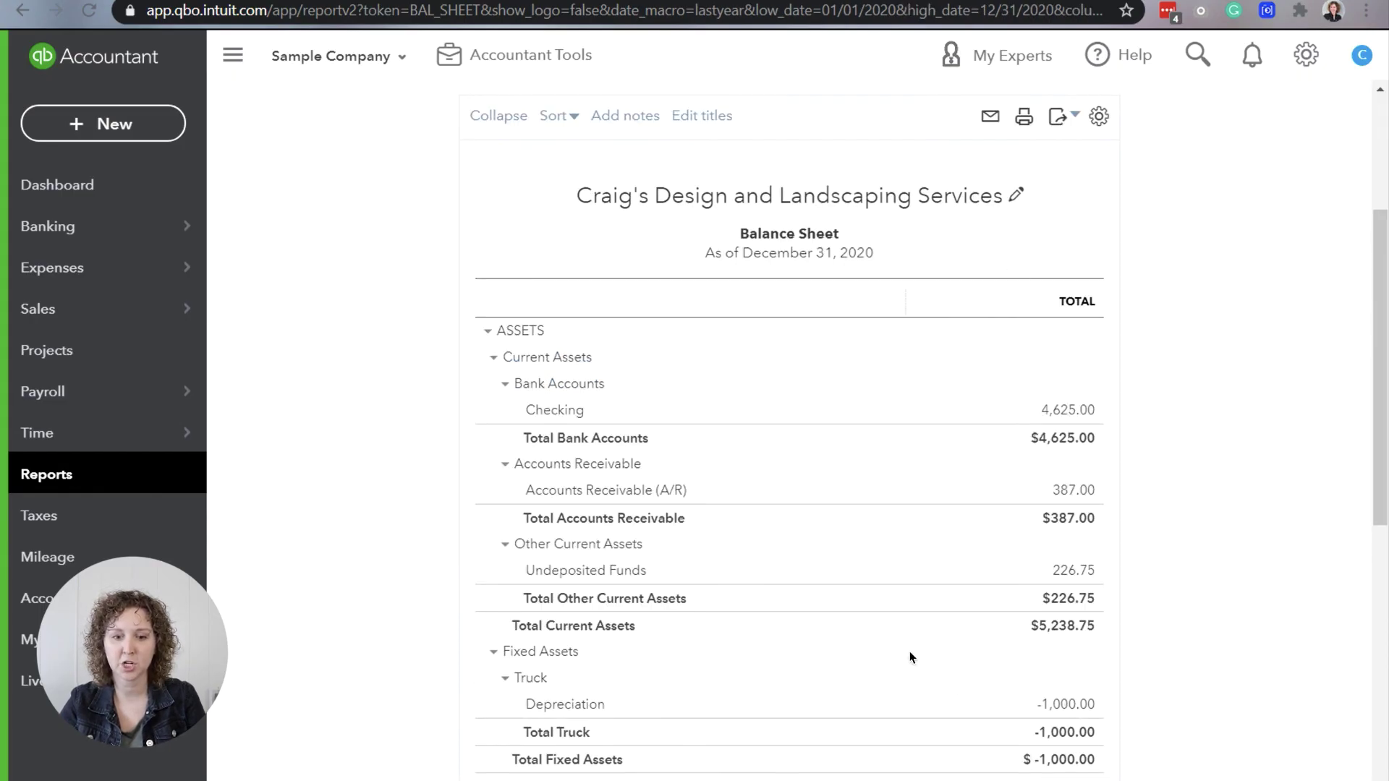
pyautogui.click(1072, 703)
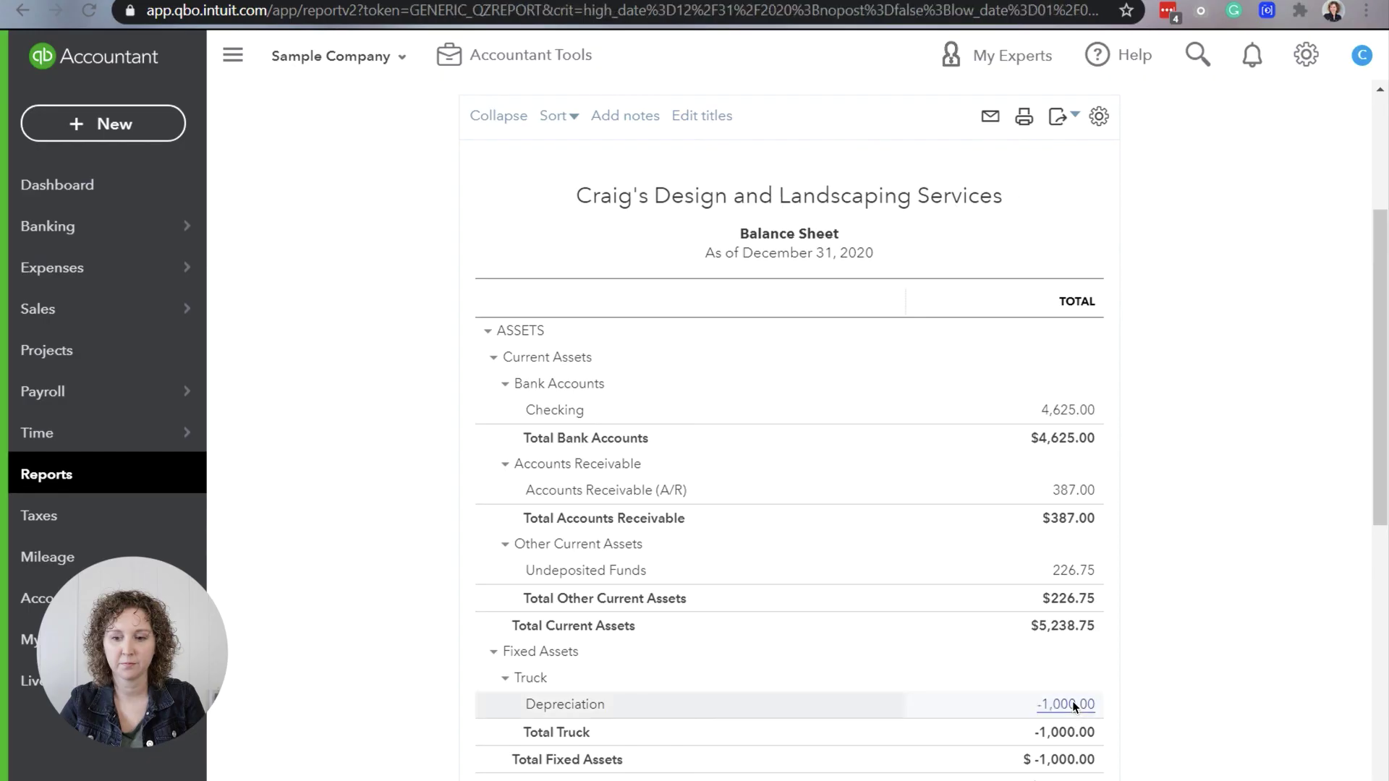
pyautogui.scroll(-1, 1076, 709)
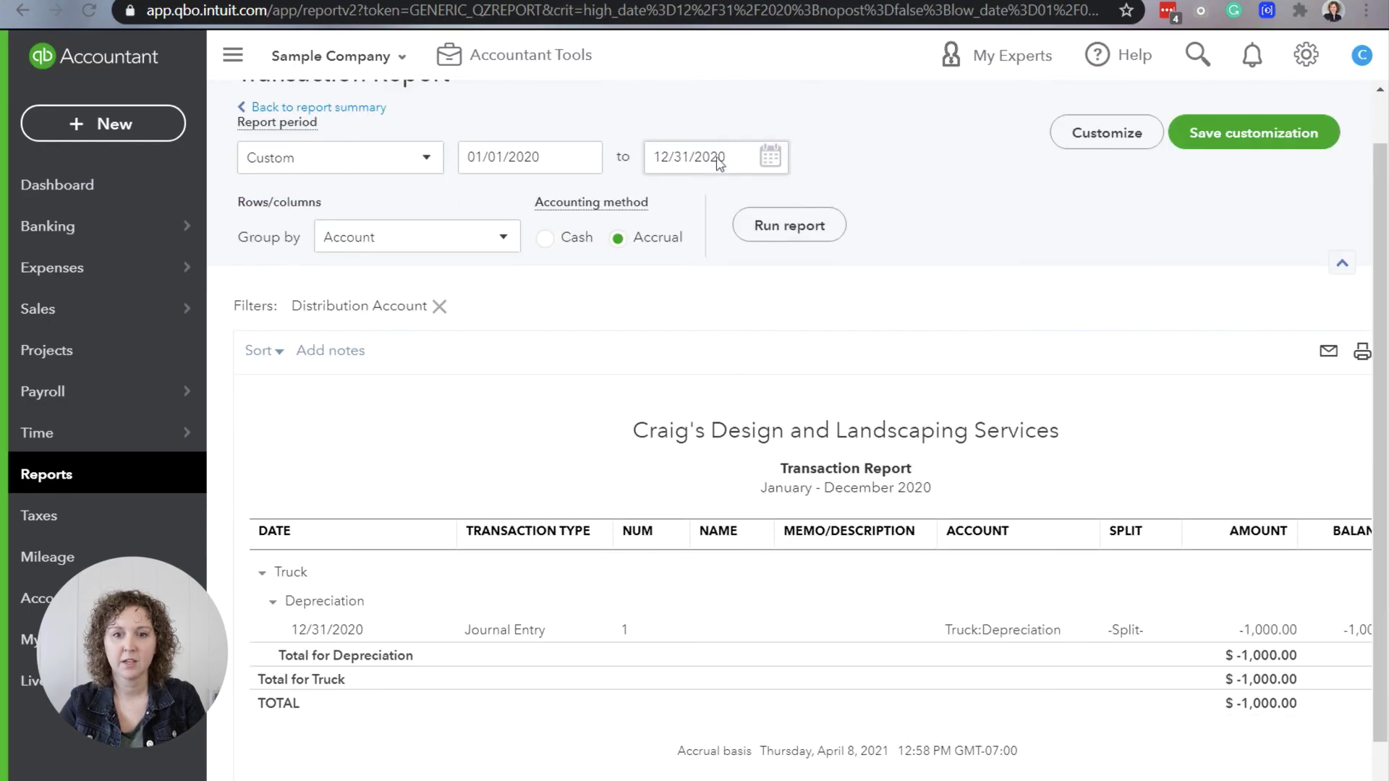
# - Rerun the Transaction Report with an end date of 03/31/2021, check the depreciation entries, and return to the Balance Sheet summary
pyautogui.click(778, 157)
pyautogui.click(838, 212)
pyautogui.click(838, 212)
pyautogui.click(838, 212)
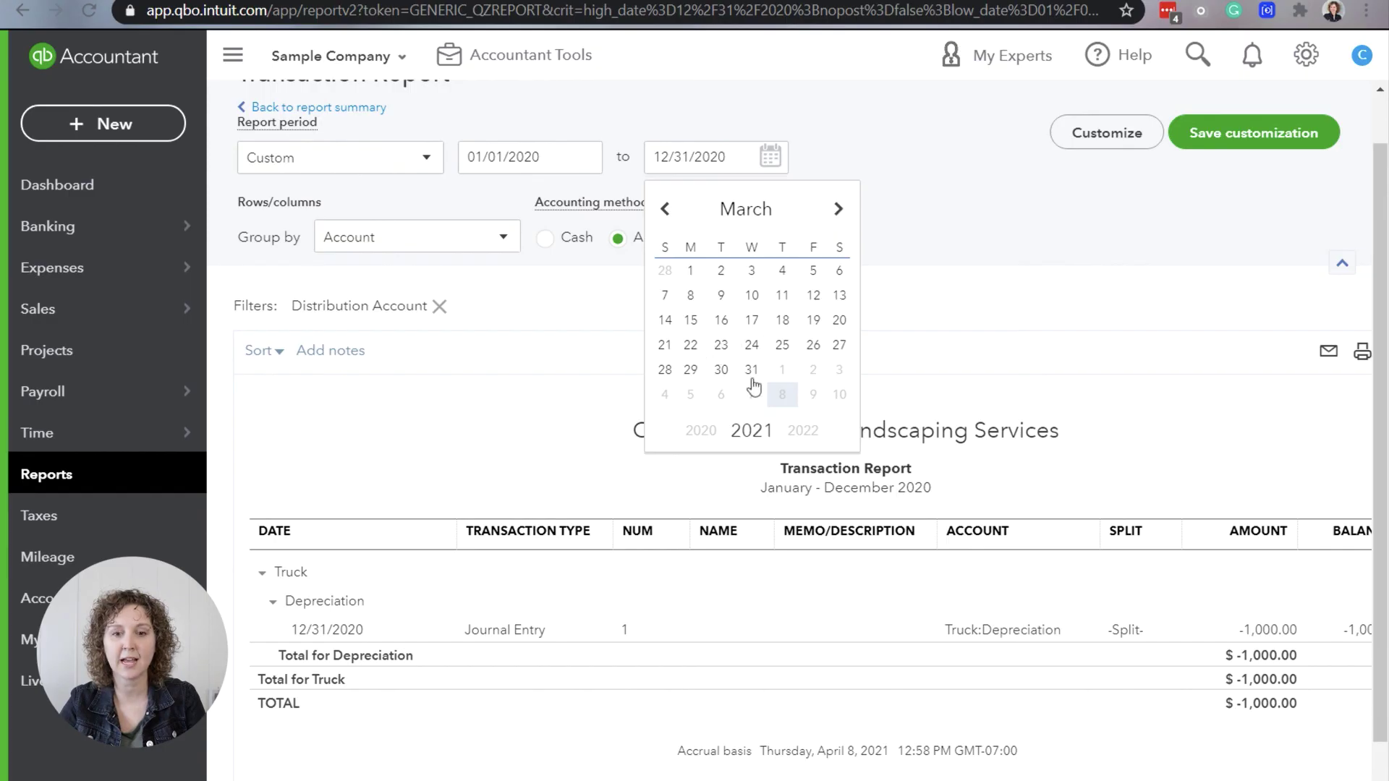
pyautogui.click(751, 373)
pyautogui.click(830, 231)
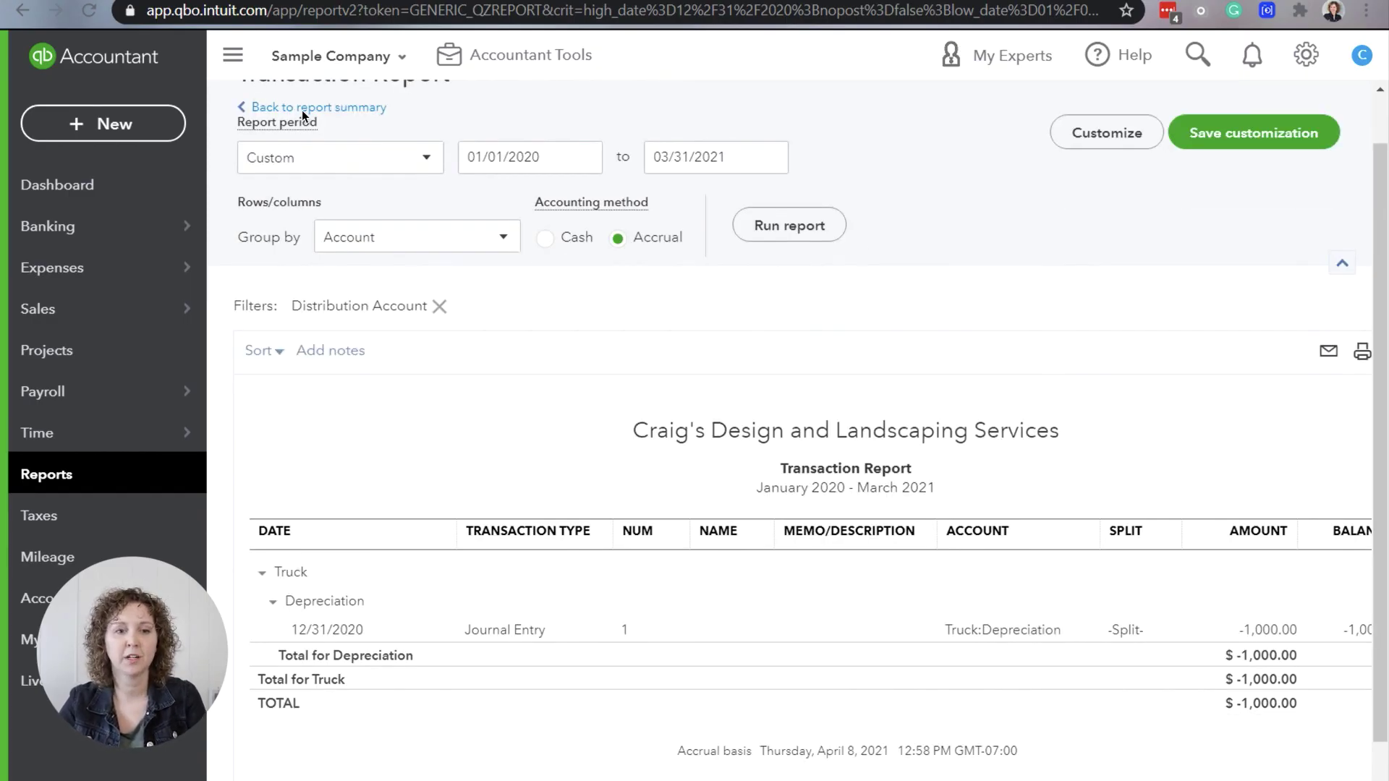
pyautogui.click(267, 106)
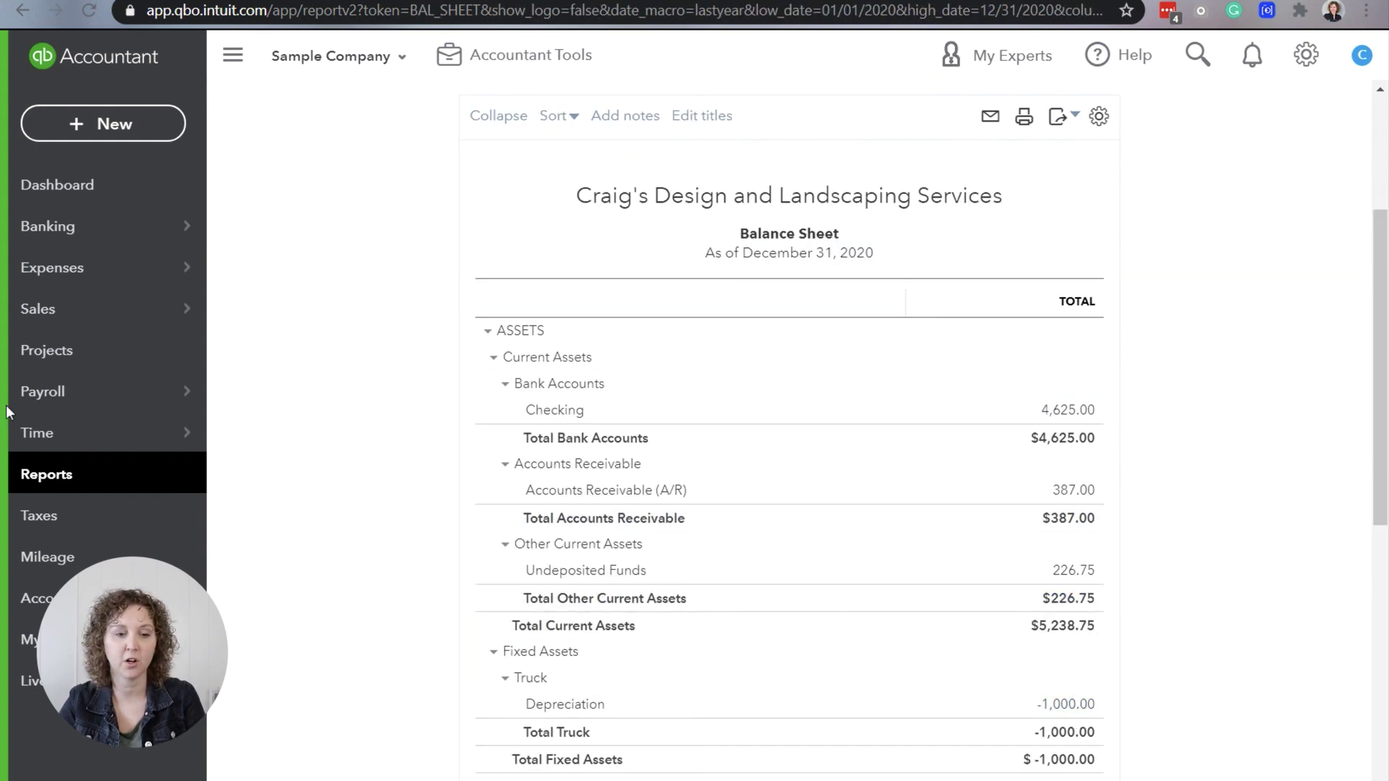
# - Open the Chart of Accounts and find the Truck fixed asset account with its subaccounts
pyautogui.moveTo(54, 230)
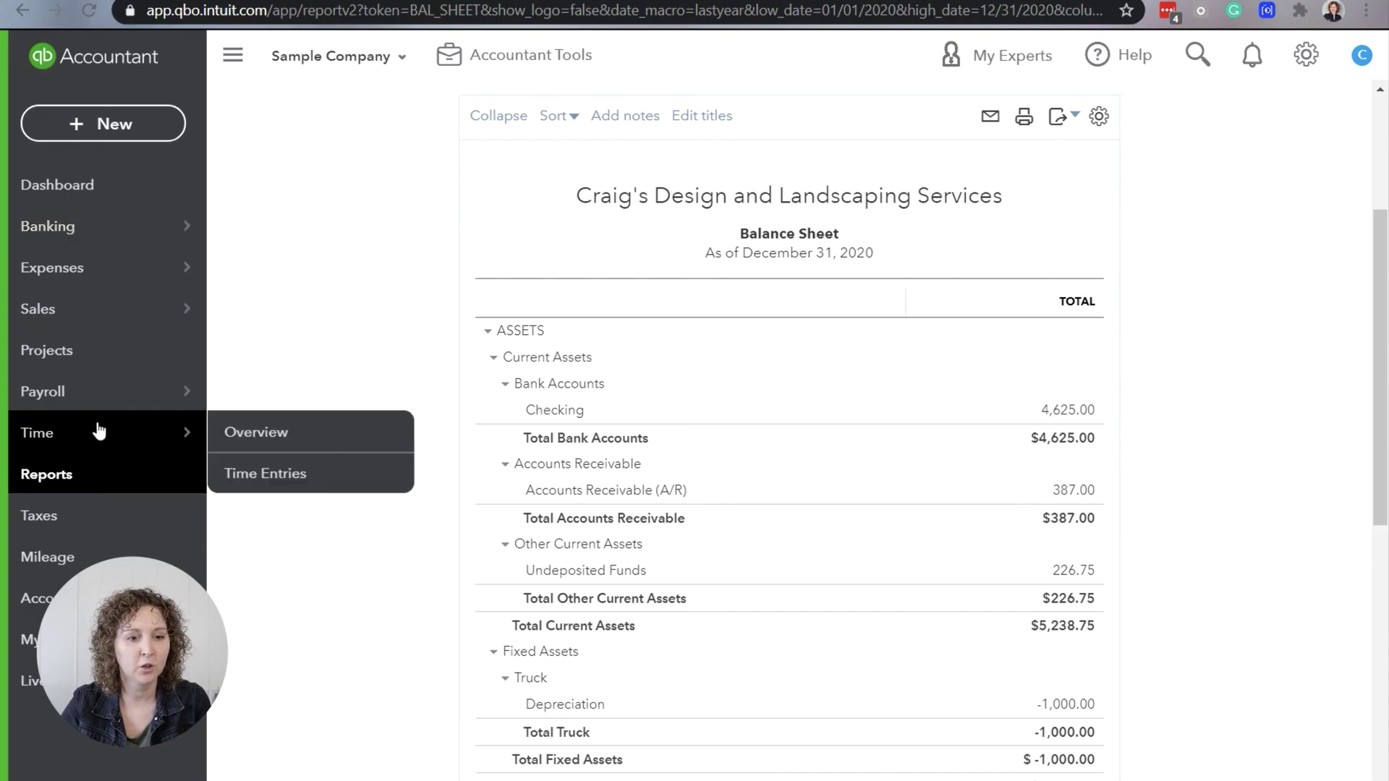
pyautogui.moveTo(43, 598)
pyautogui.click(274, 600)
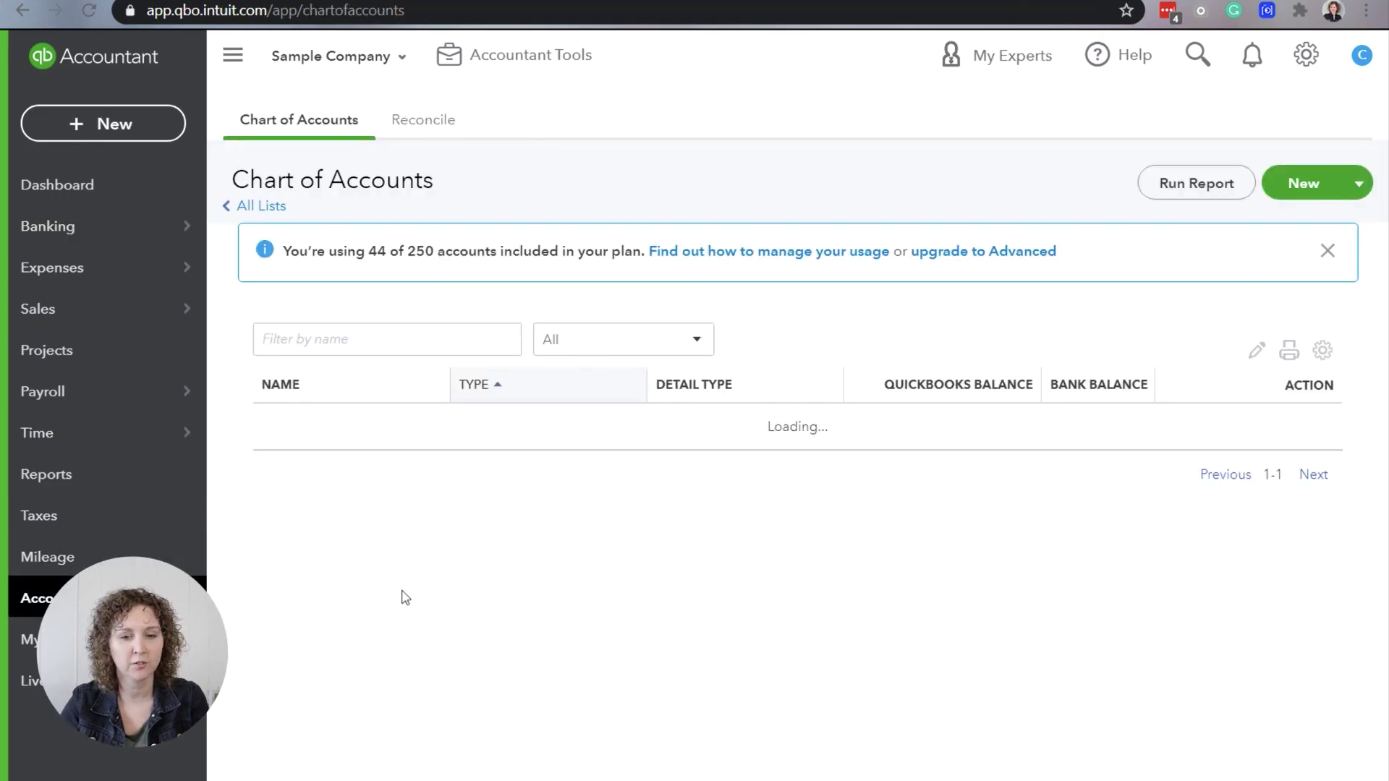
pyautogui.scroll(-3, 475, 664)
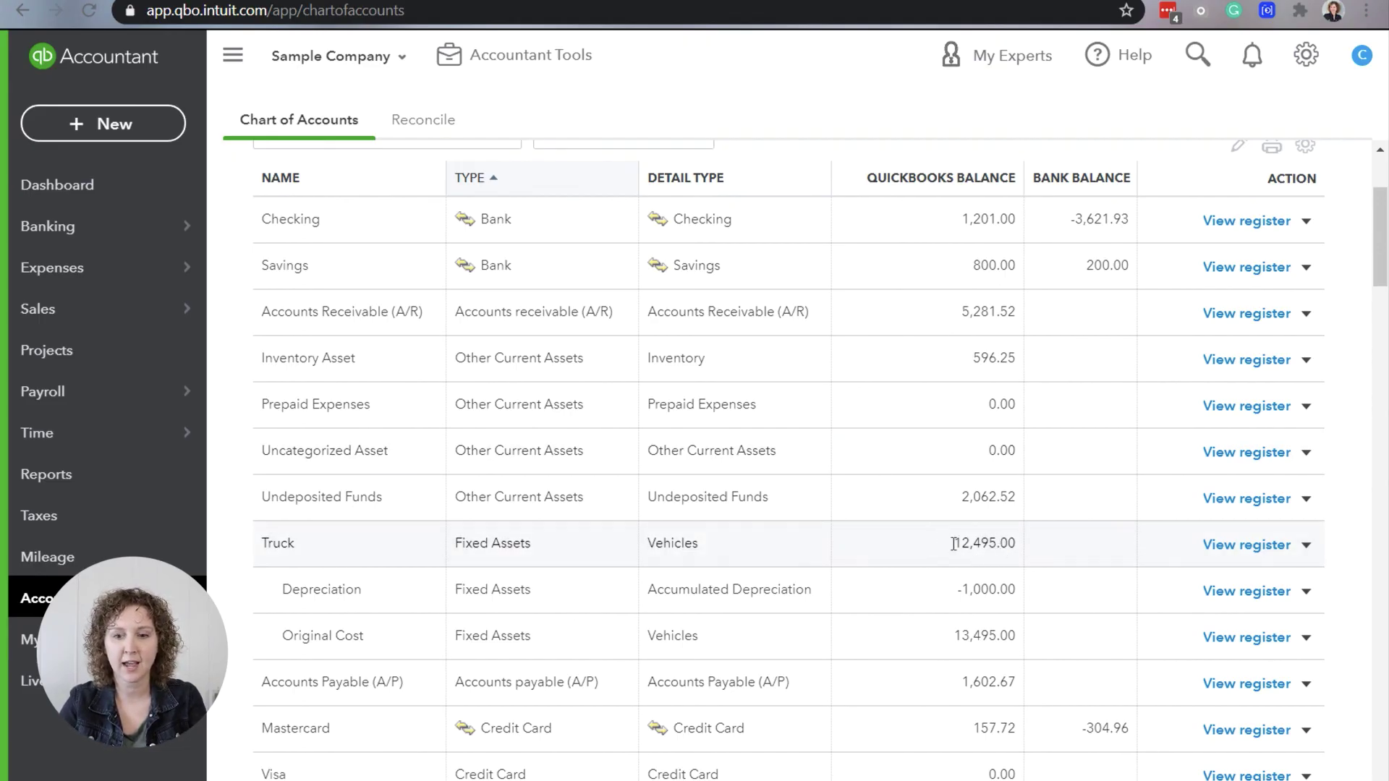
# - Compare the QuickBooks balances of the Truck's Original Cost and Depreciation subaccounts with the parent Truck account's balance
pyautogui.moveTo(948, 636); pyautogui.dragTo(1022, 636)
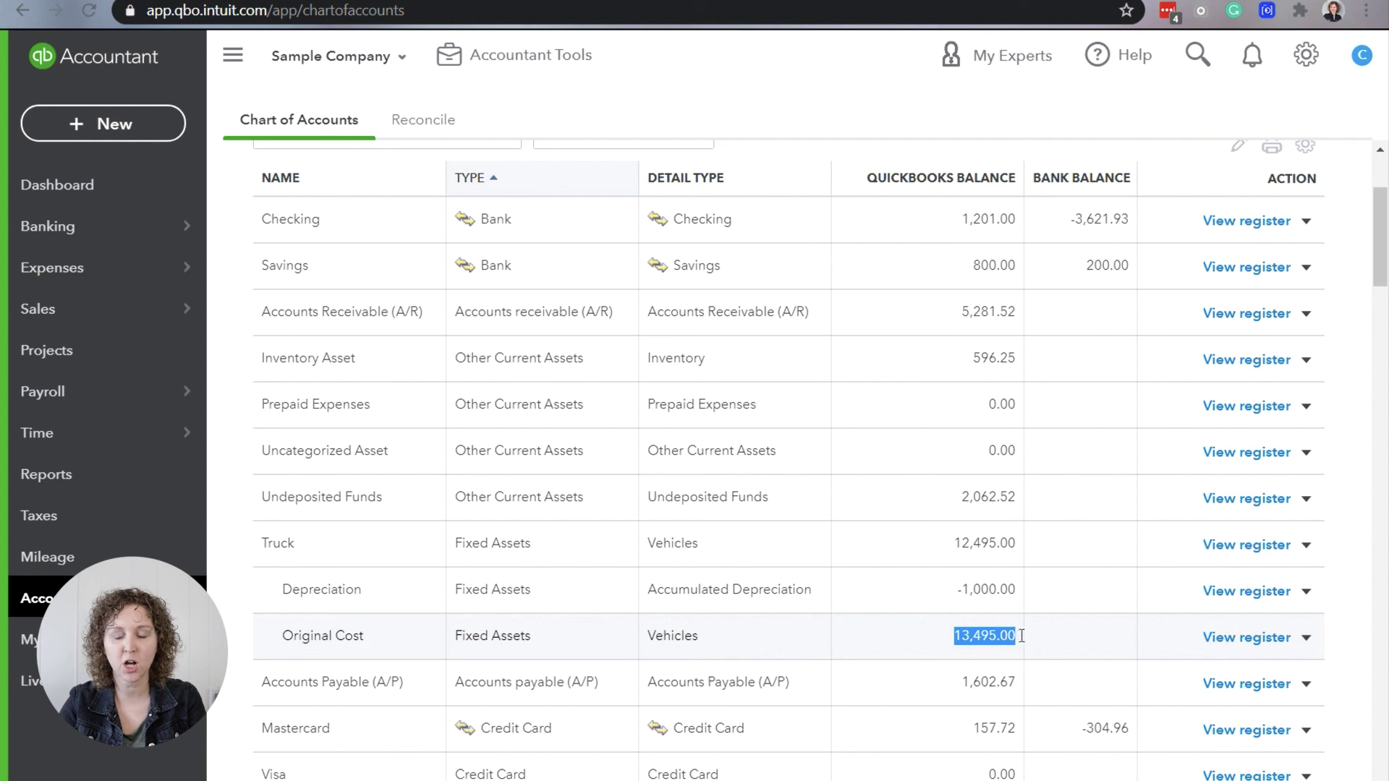
pyautogui.click(925, 579)
pyautogui.moveTo(955, 589); pyautogui.dragTo(1008, 589)
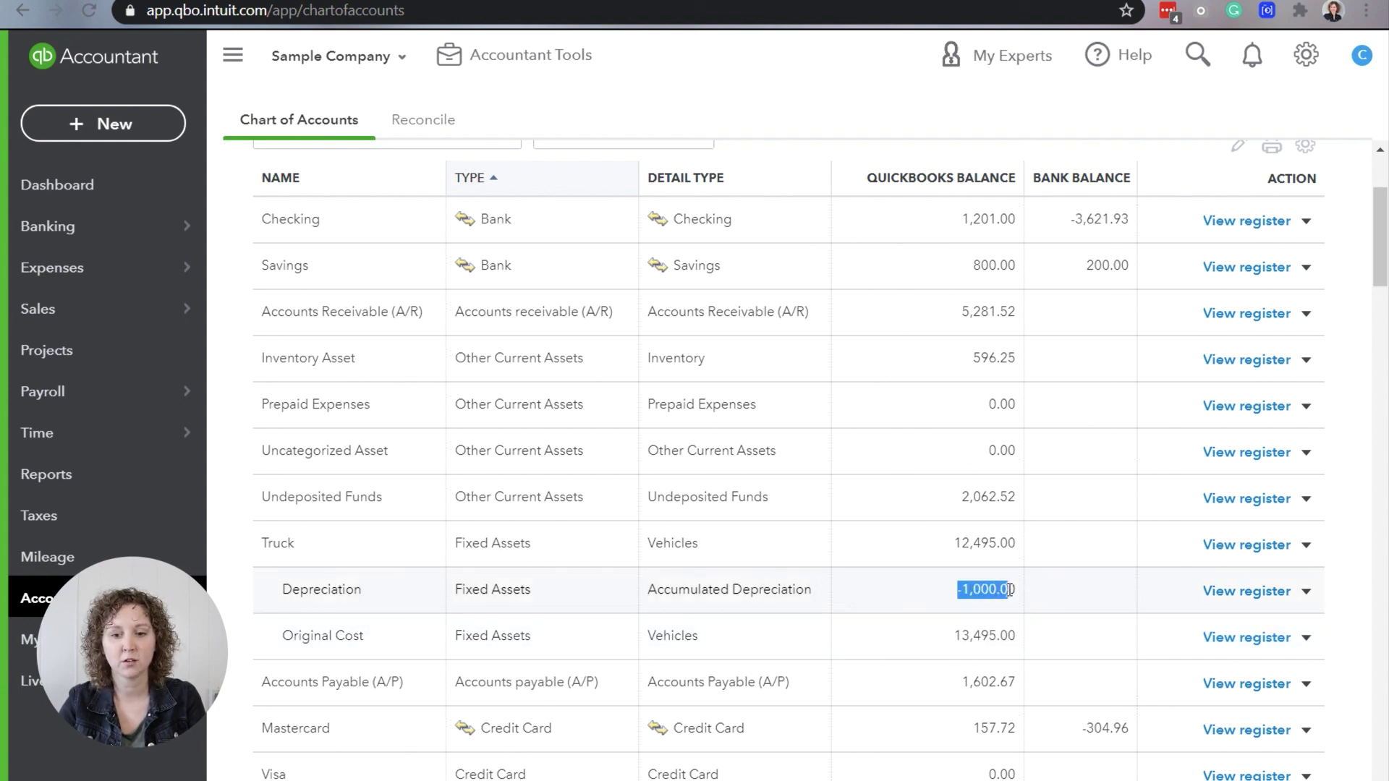
pyautogui.moveTo(952, 544); pyautogui.dragTo(1014, 550)
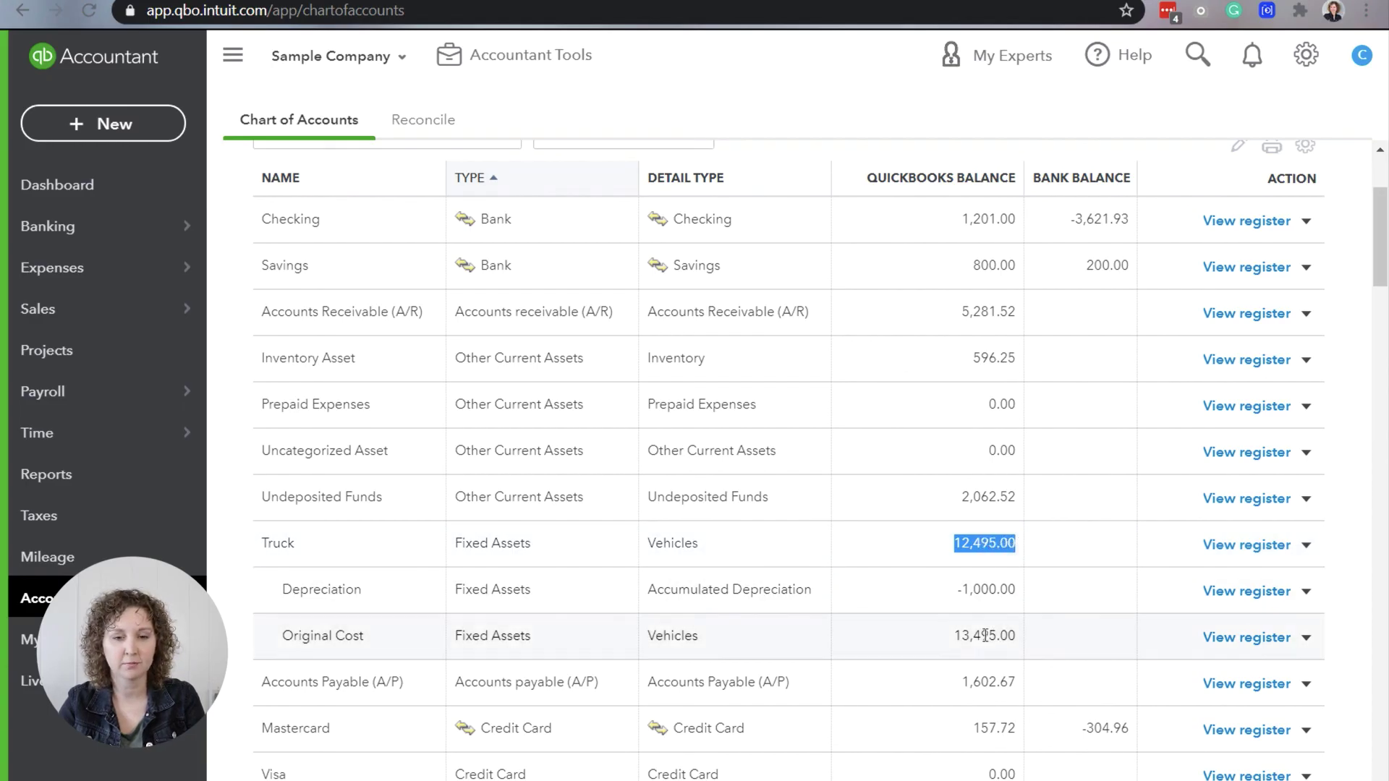